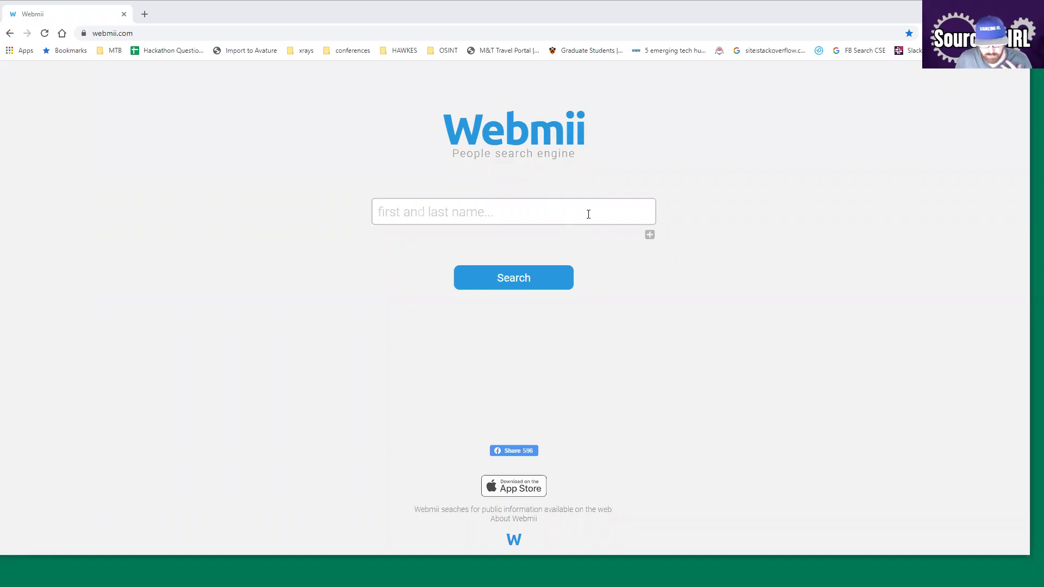
# Enter the person's first and last name in Webmii's search box and run the people search
pyautogui.click(483, 215)
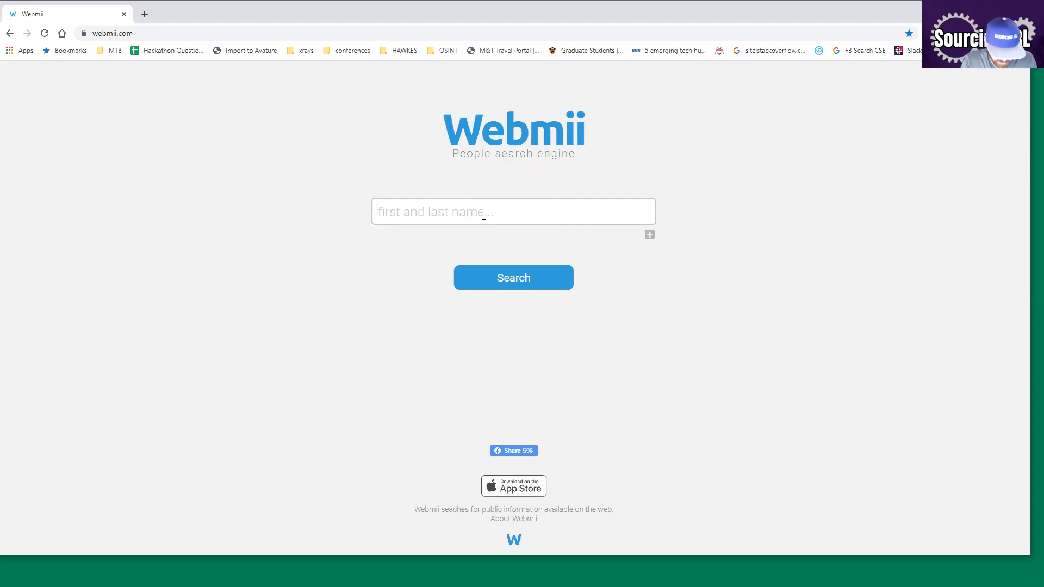
pyautogui.write('kevin')
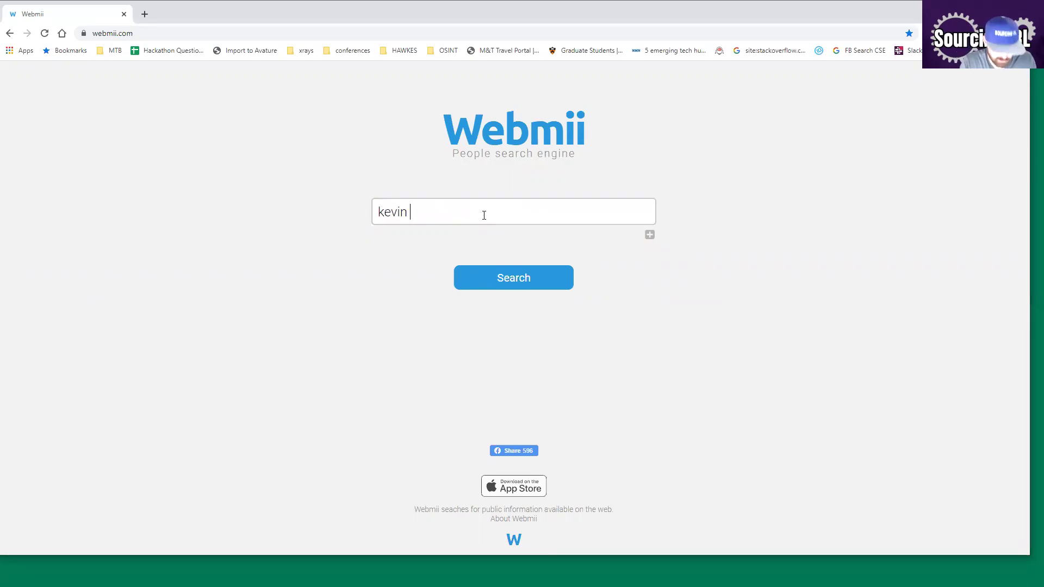
pyautogui.write(' smith')
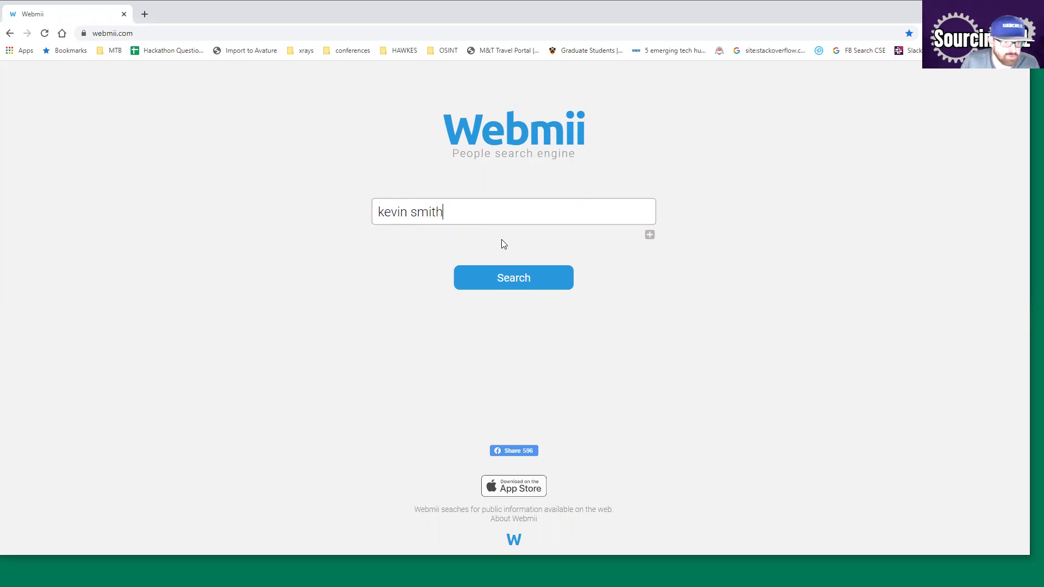
pyautogui.click(521, 278)
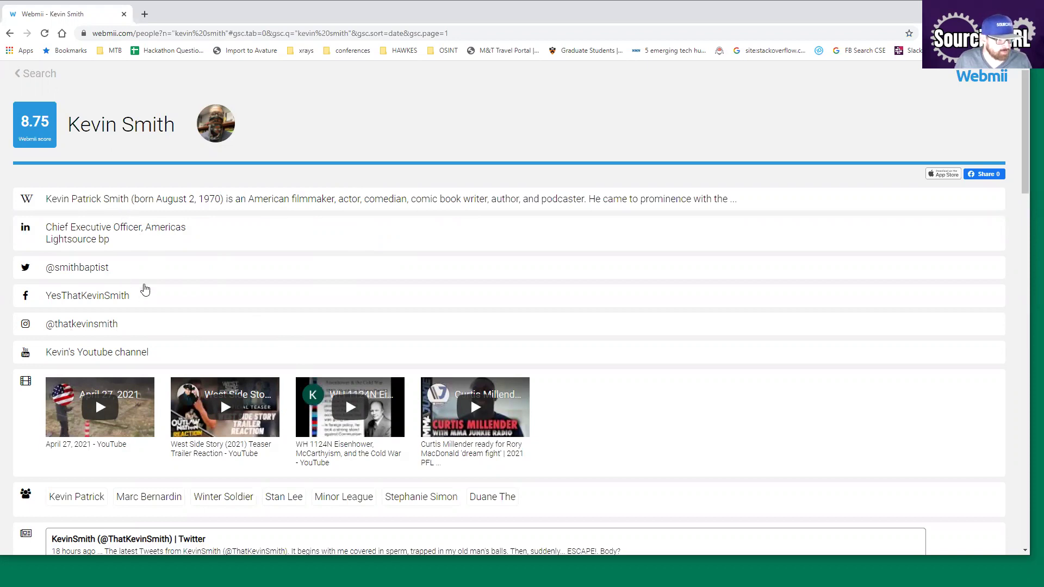
# Scroll through the 8.75-scored results and IMDb, YouTube and LinkedIn cards, then return to search
pyautogui.scroll(-1, 181, 272)
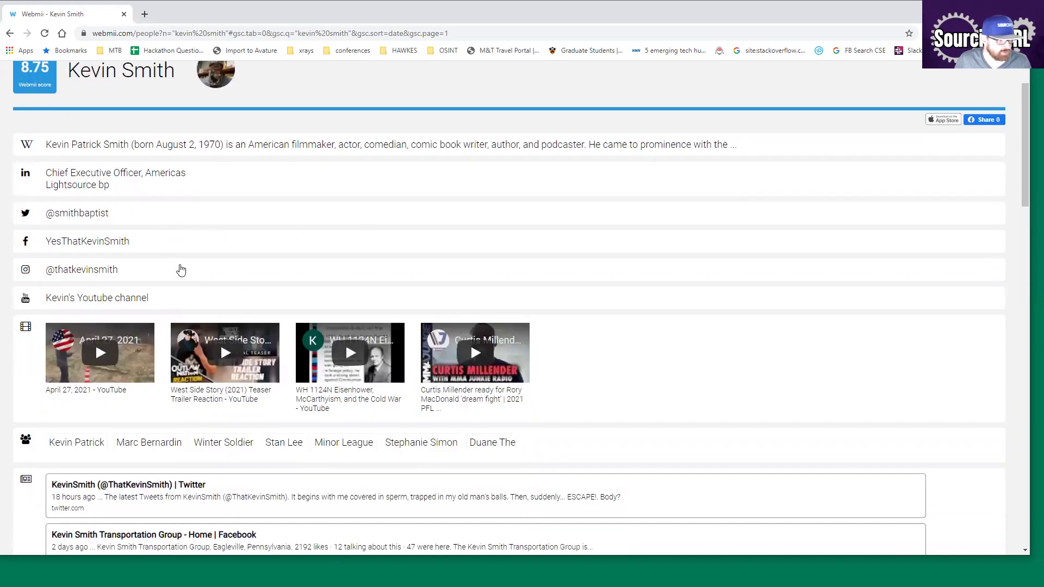
pyautogui.scroll(-1, 181, 271)
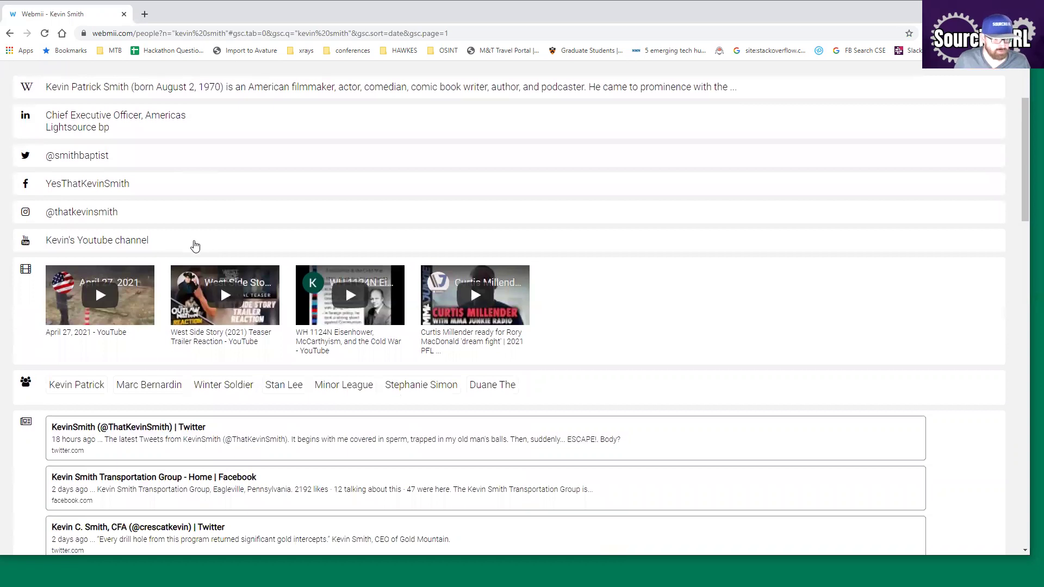
pyautogui.scroll(-2, 194, 255)
pyautogui.scroll(-2, 196, 279)
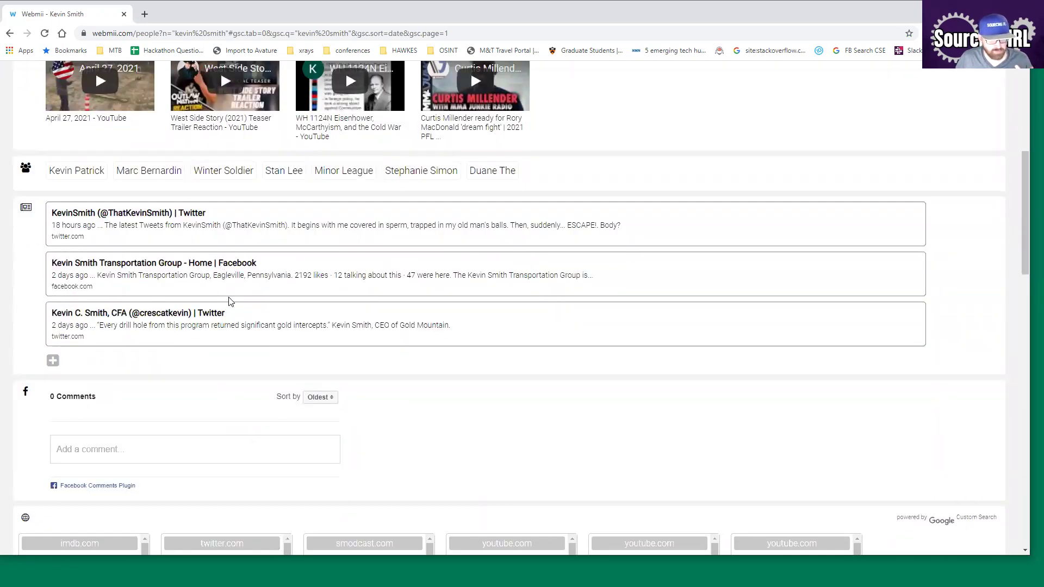
pyautogui.scroll(4, 231, 301)
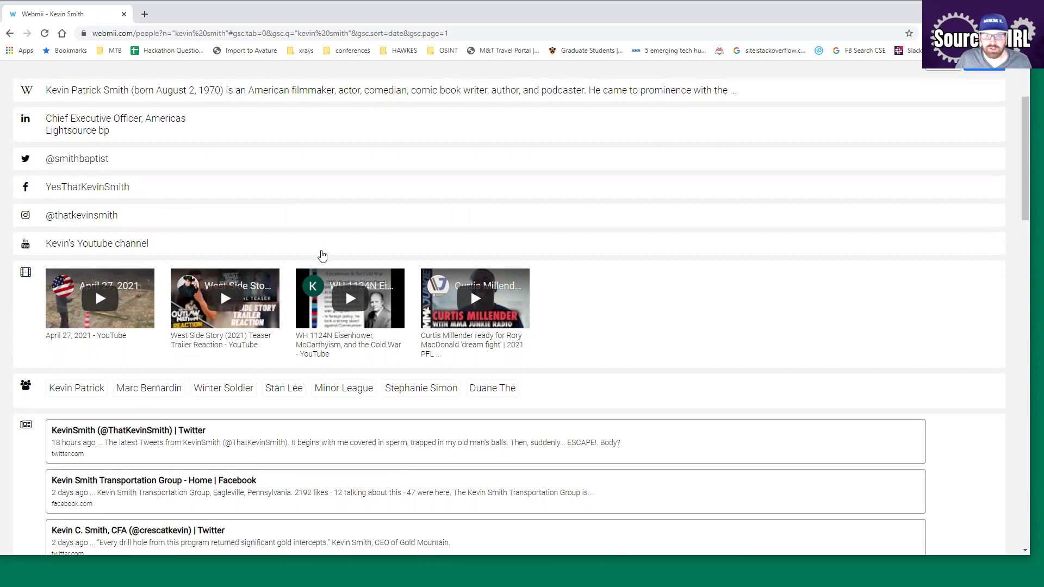
pyautogui.scroll(-9, 321, 255)
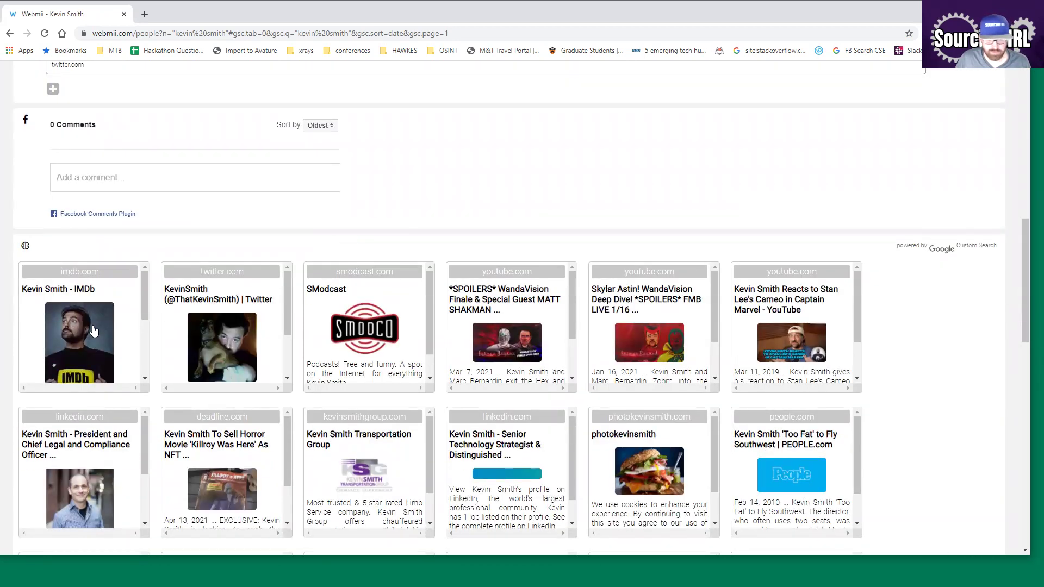
pyautogui.moveTo(428, 286); pyautogui.dragTo(425, 318)
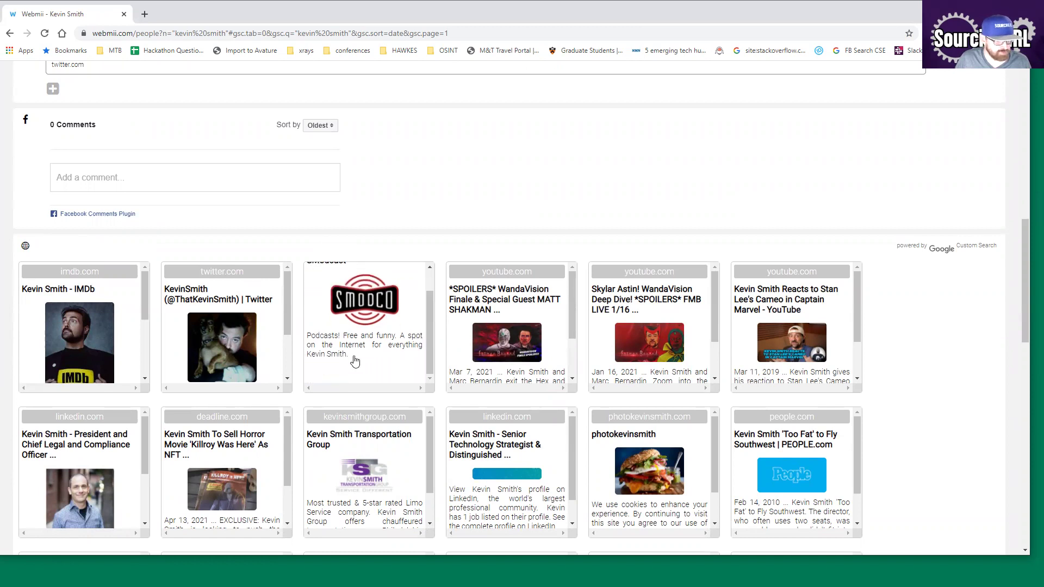
pyautogui.scroll(5, 355, 361)
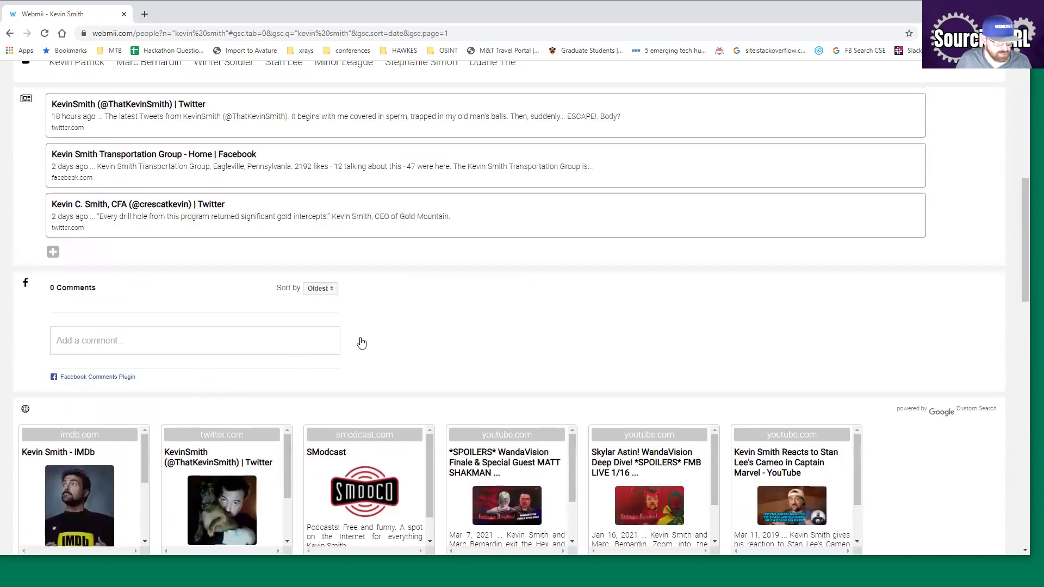
pyautogui.scroll(8, 362, 344)
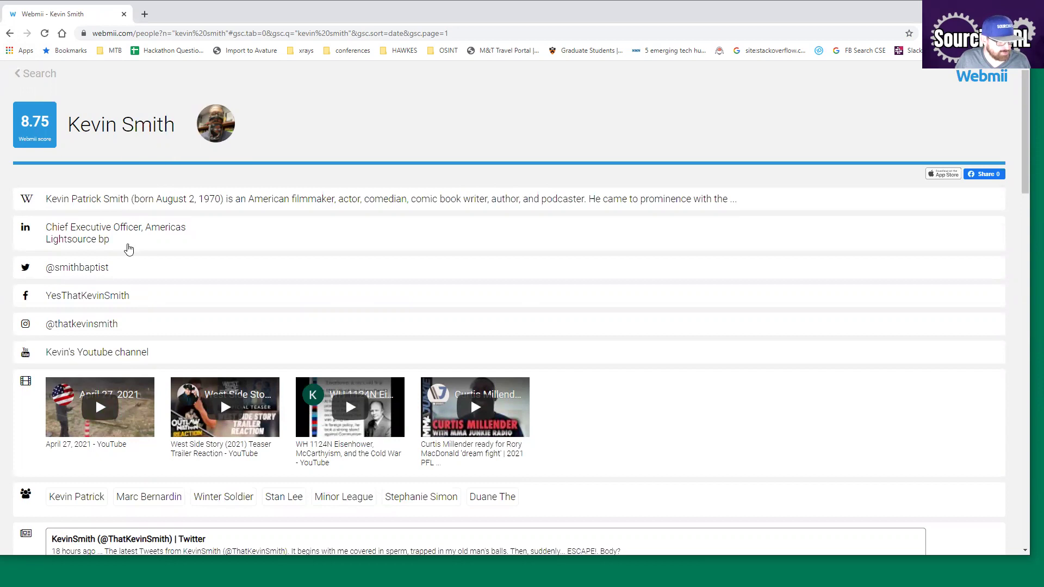
pyautogui.click(8, 35)
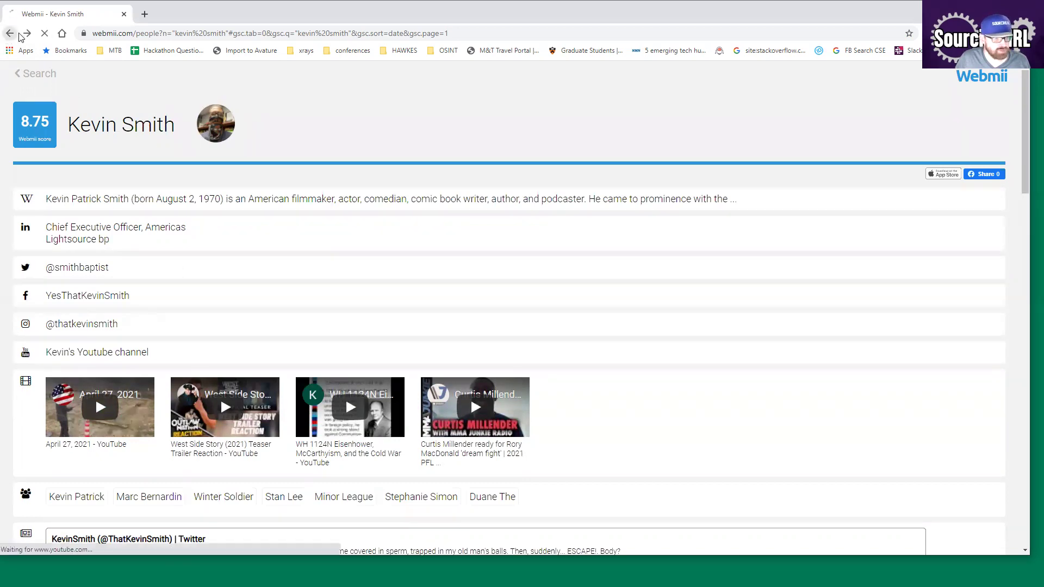
# Replace the previous name with a second person's name and run the search
pyautogui.moveTo(461, 211); pyautogui.dragTo(357, 220)
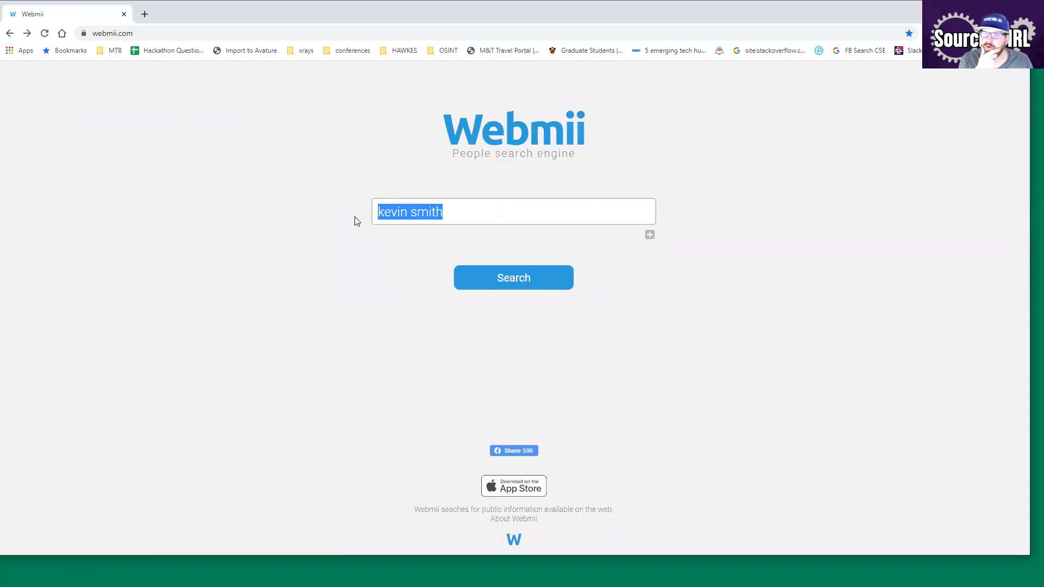
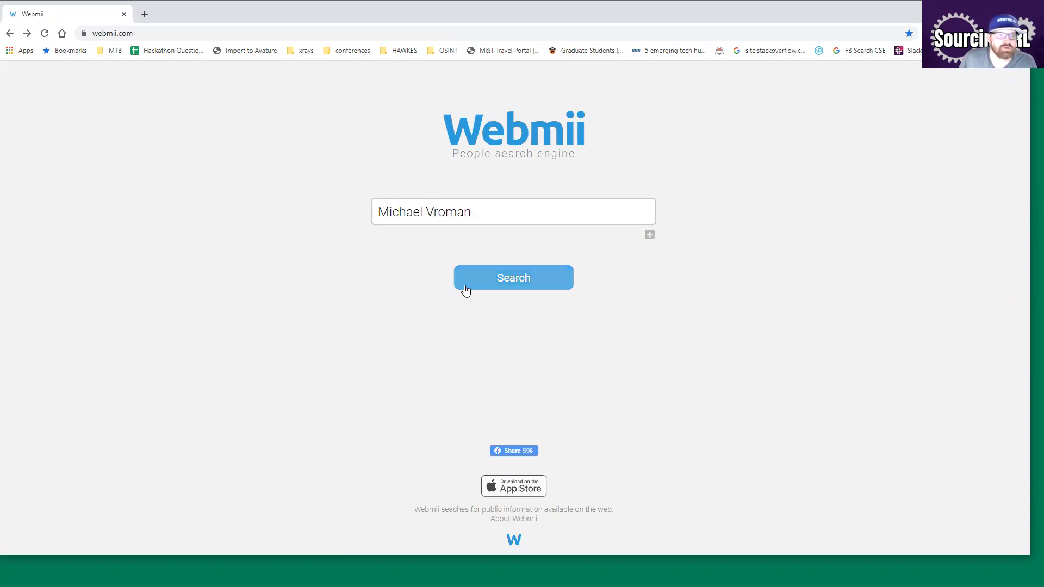
pyautogui.click(470, 287)
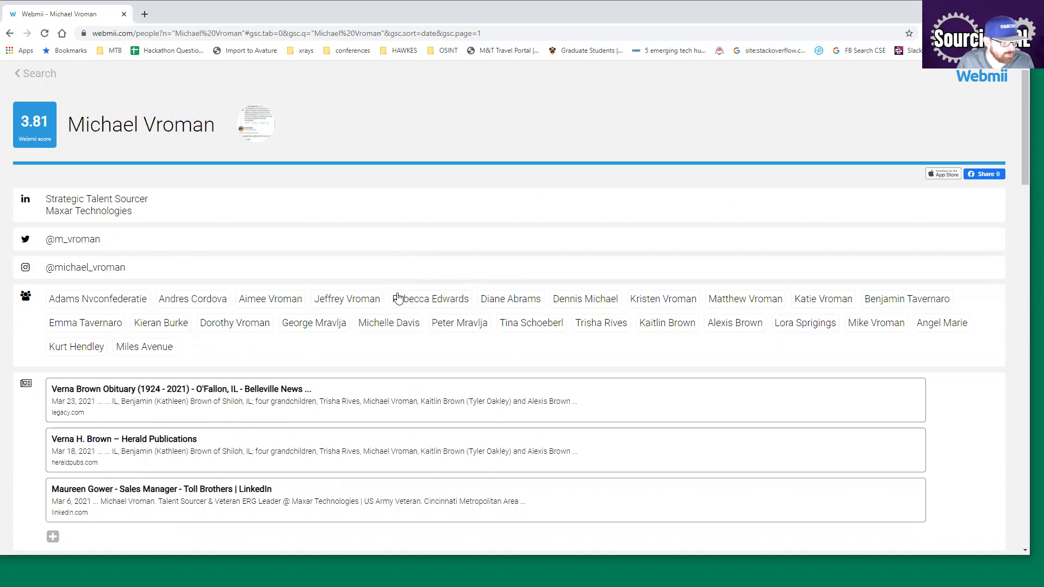
# Review the 3.81-scored results with LinkedIn, Twitter and Instagram profiles, then scroll back up
pyautogui.scroll(-5, 169, 276)
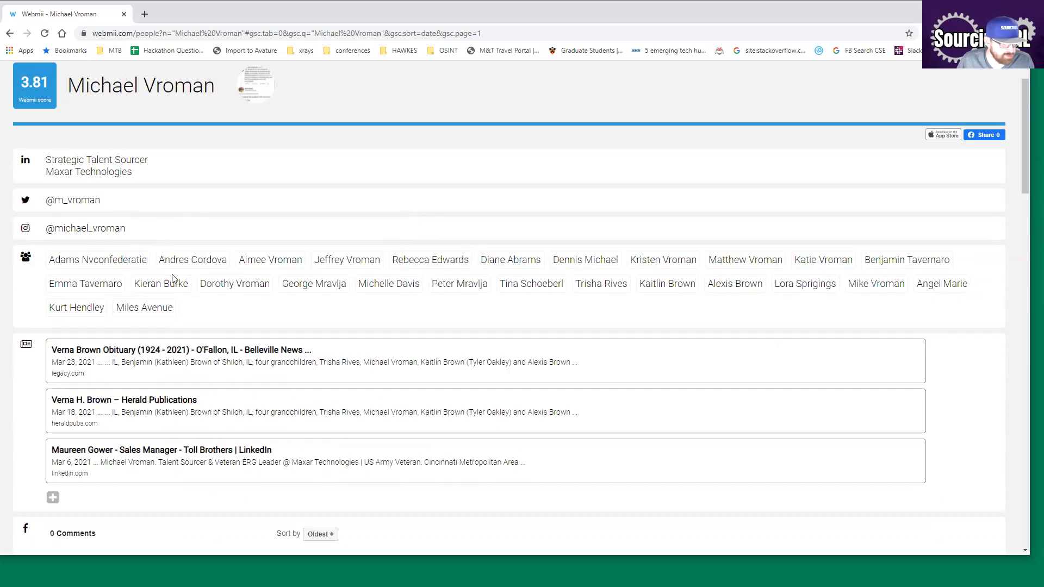
pyautogui.scroll(-3, 183, 276)
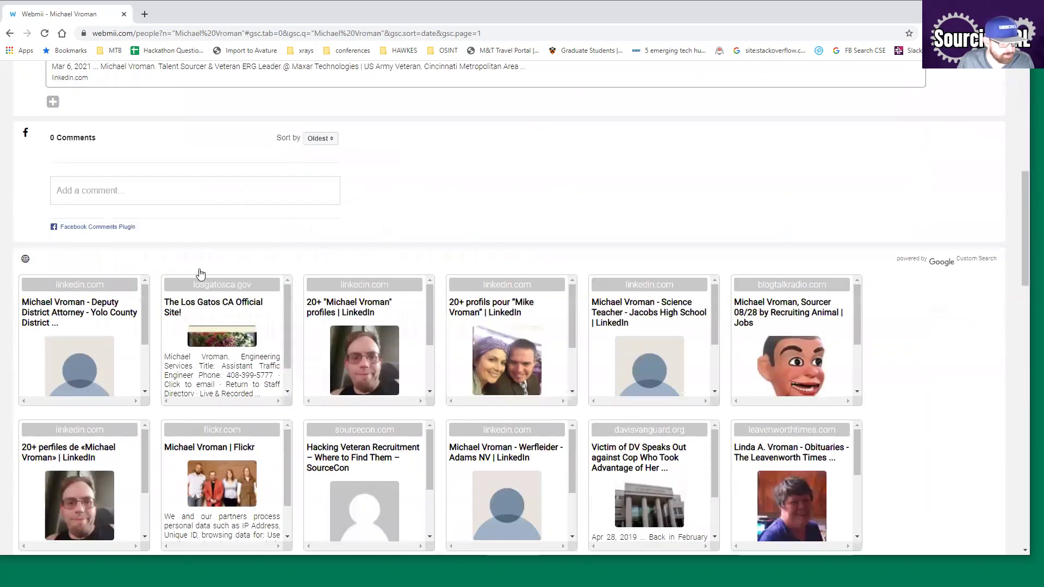
pyautogui.scroll(-1, 210, 273)
pyautogui.scroll(-1, 220, 280)
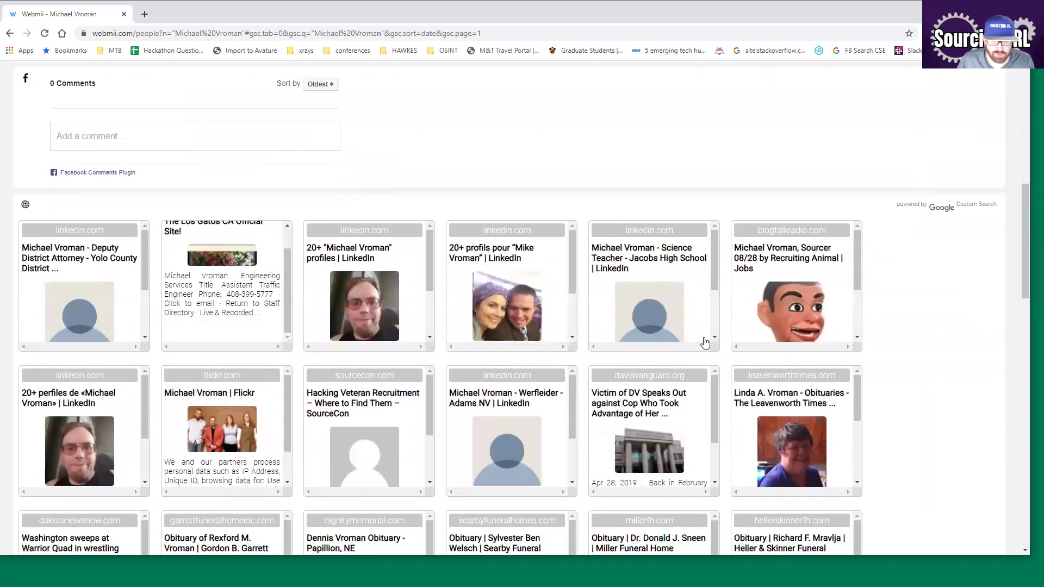
pyautogui.scroll(-1, 701, 332)
pyautogui.scroll(-1, 692, 375)
pyautogui.scroll(-1, 220, 388)
pyautogui.scroll(1, 217, 413)
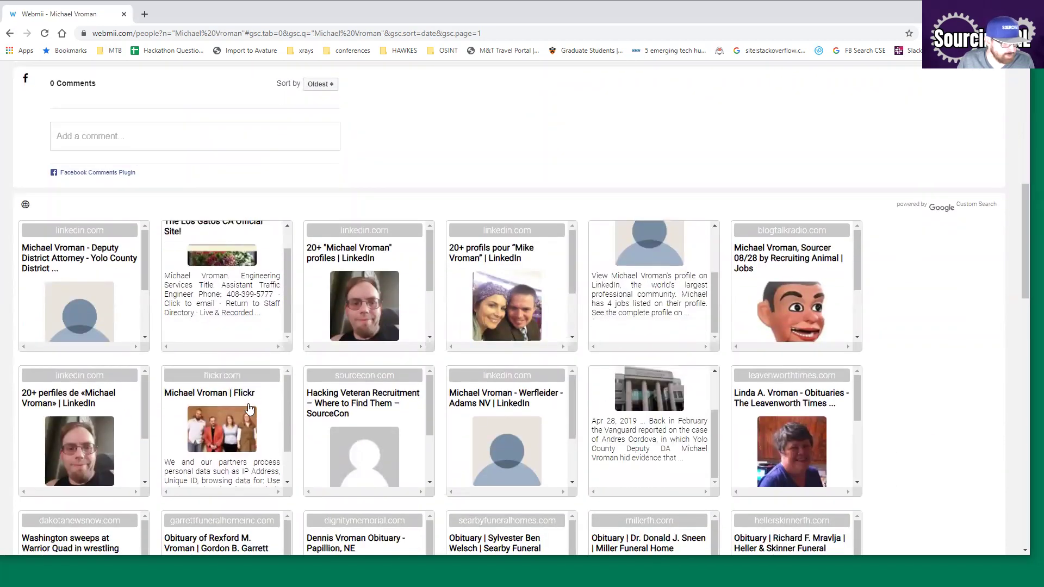
pyautogui.scroll(2, 163, 456)
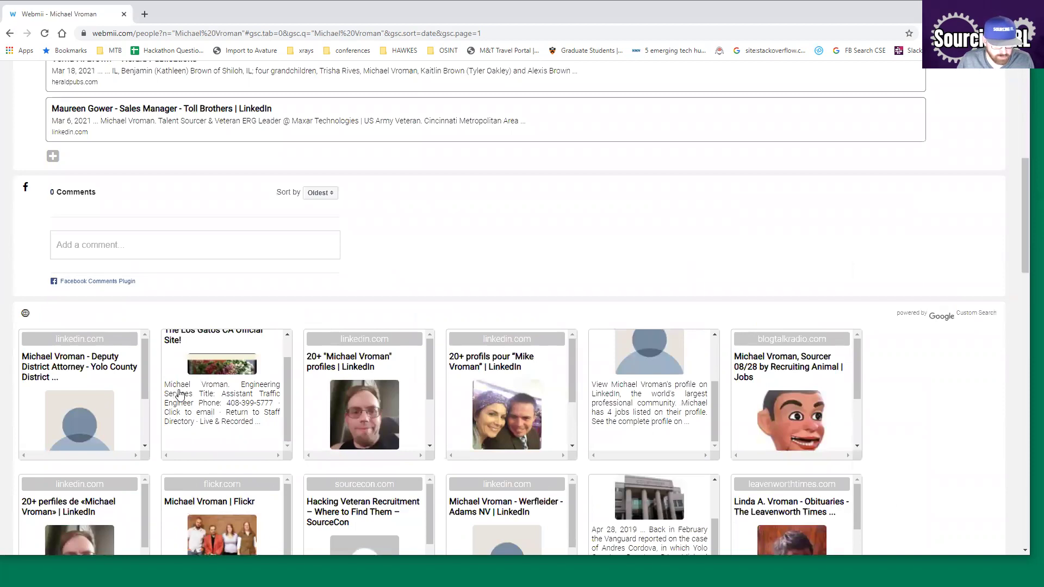
pyautogui.scroll(2, 182, 397)
pyautogui.scroll(2, 448, 303)
pyautogui.scroll(5, 435, 301)
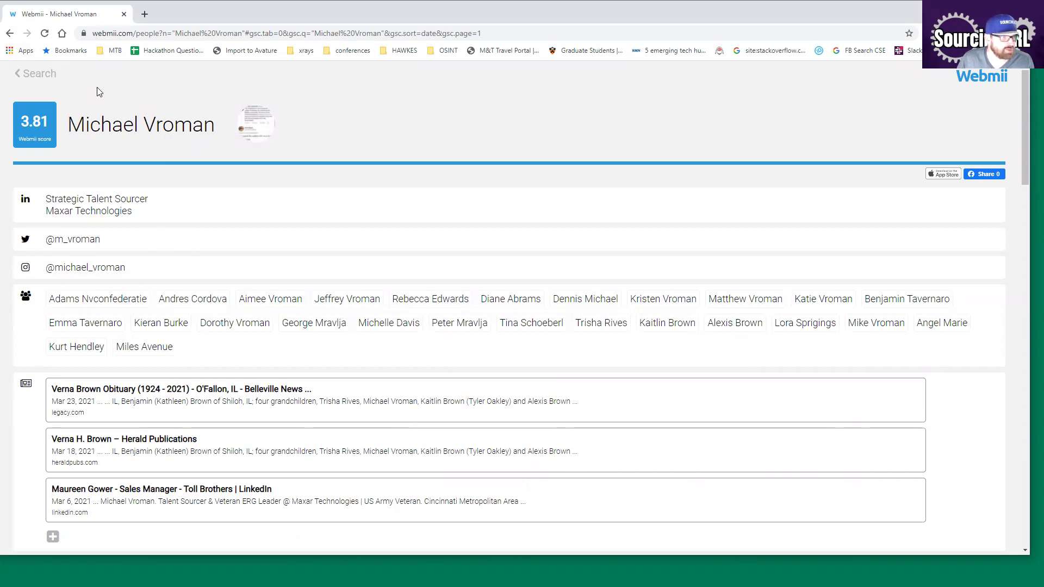
# Reload webmii.com after the error and search for a third person's name
pyautogui.click(18, 77)
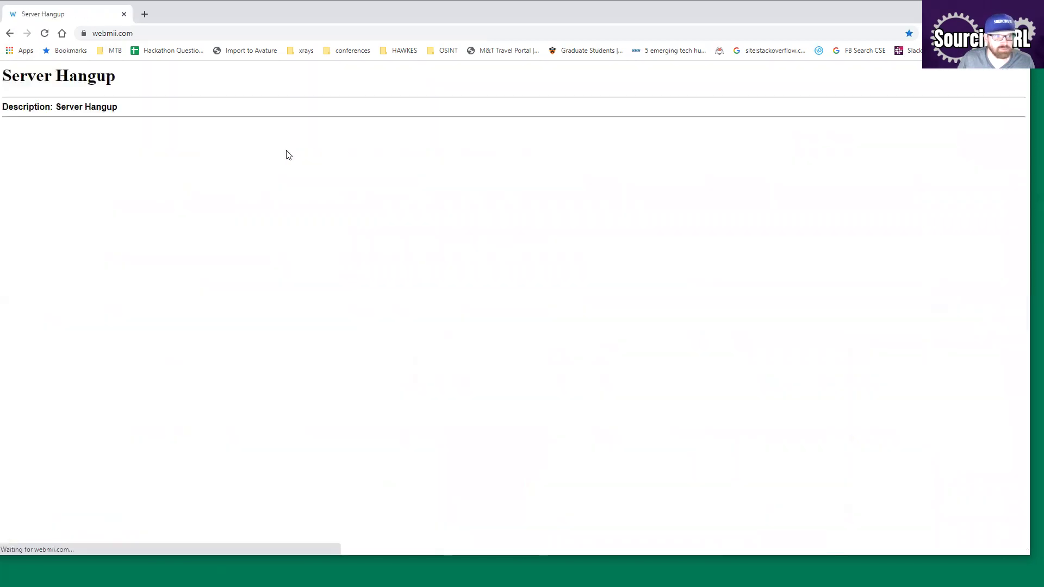
pyautogui.click(140, 33)
pyautogui.press('Return')
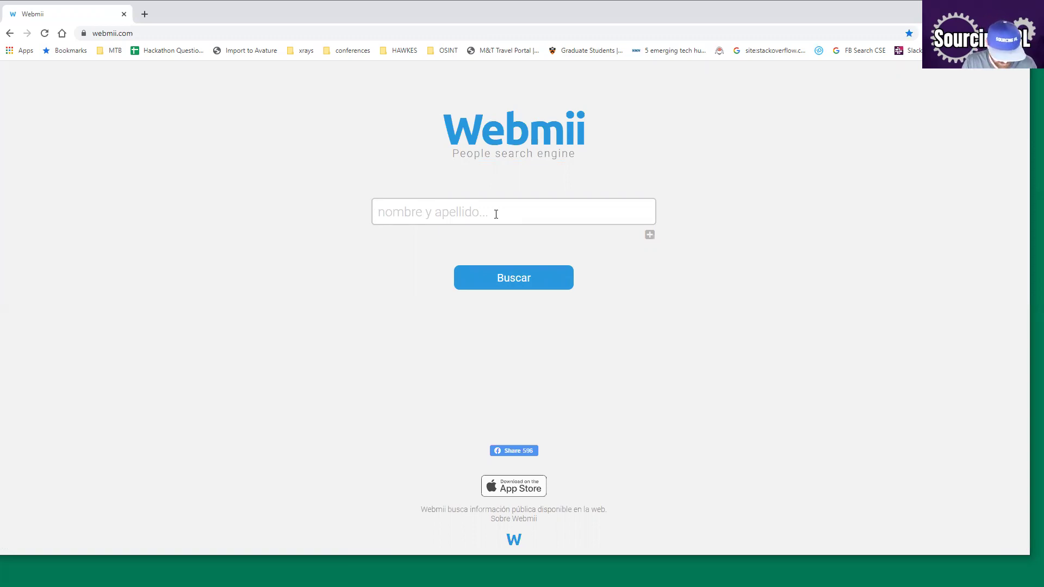
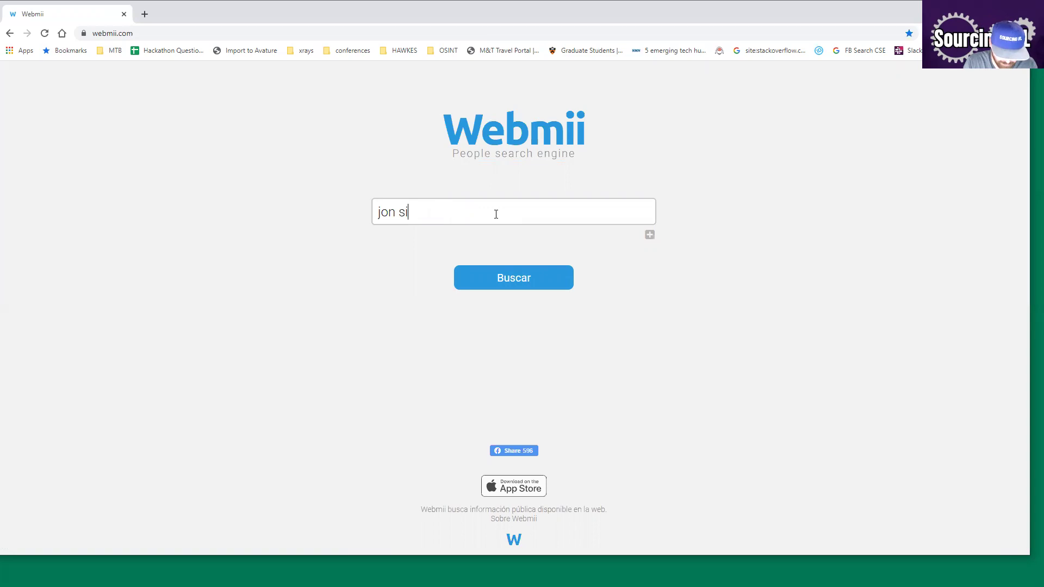
pyautogui.press('Return')
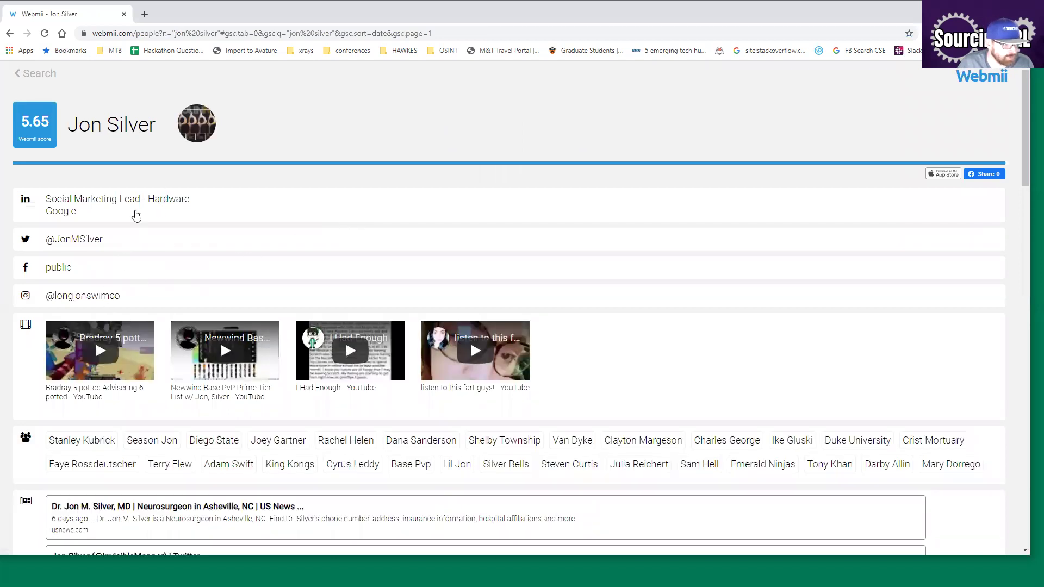
# Scroll the 5.65-scored results and bring up link options for the LinkedIn result
pyautogui.scroll(-1, 181, 269)
pyautogui.scroll(-4, 181, 268)
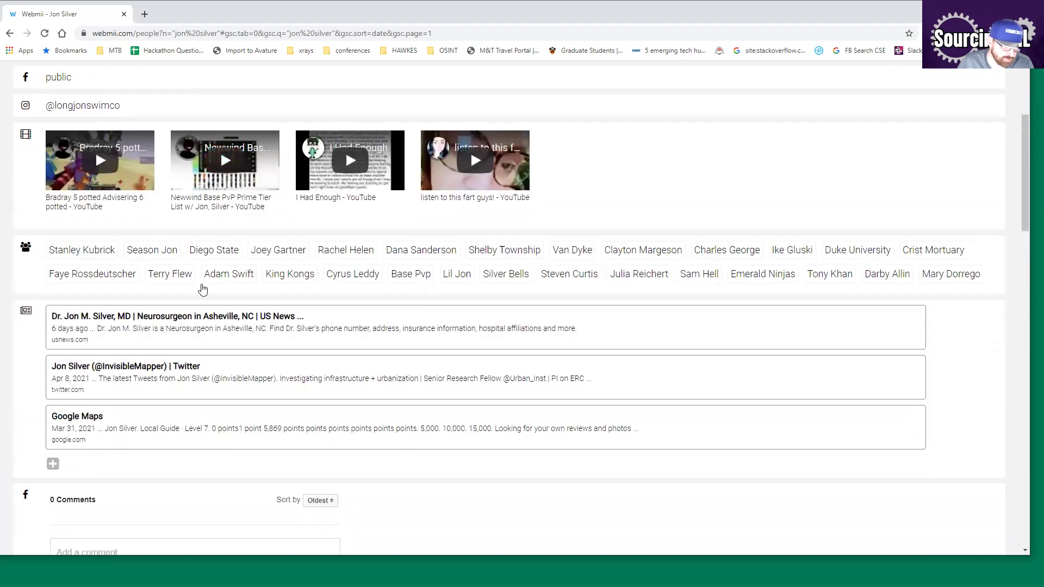
pyautogui.scroll(1, 210, 296)
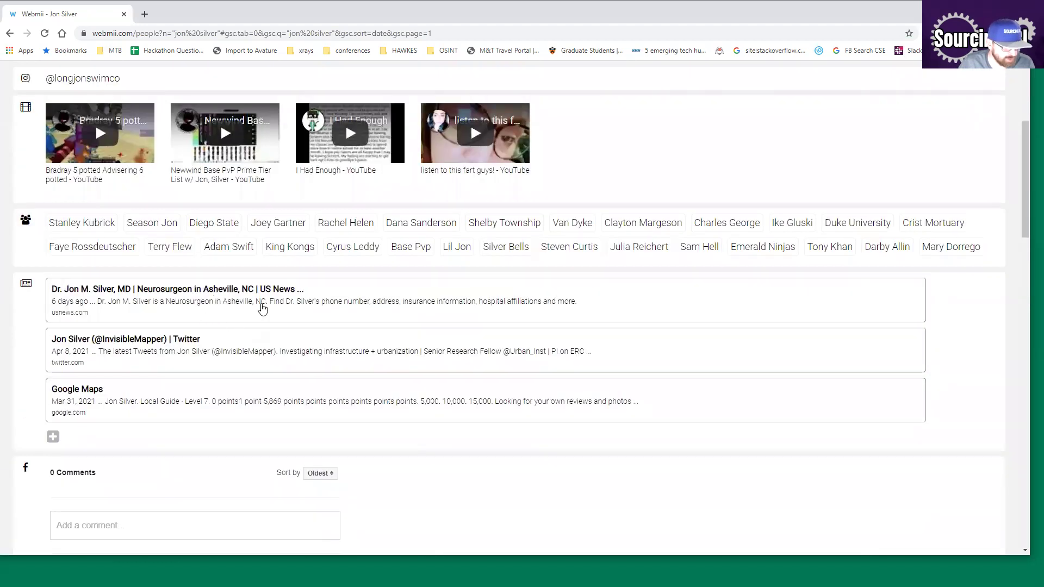
pyautogui.scroll(4, 258, 305)
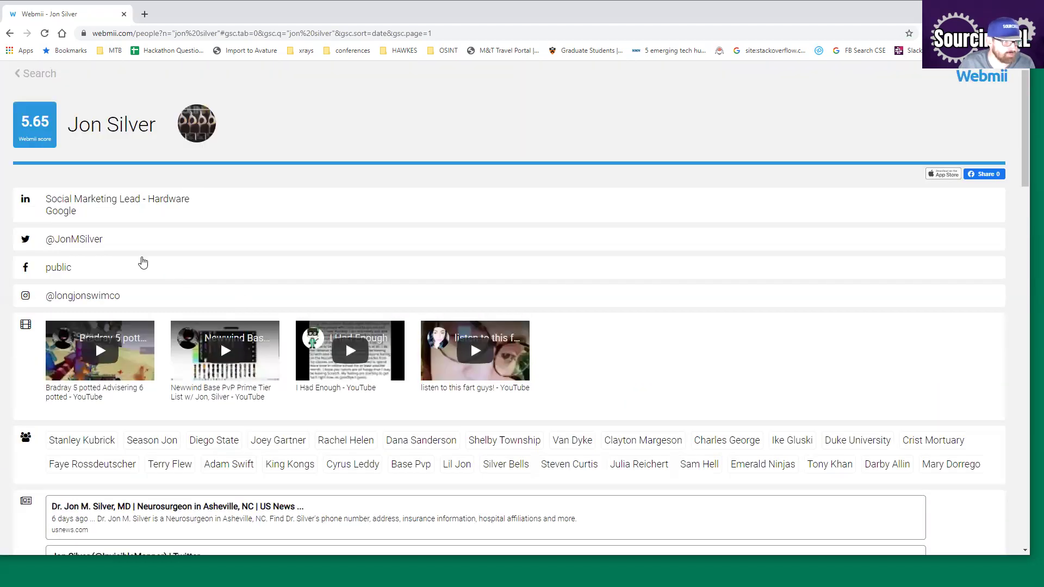
pyautogui.rightClick(146, 203)
# Open the person's LinkedIn profile and then their Twitter profile in new tabs
pyautogui.click(94, 206)
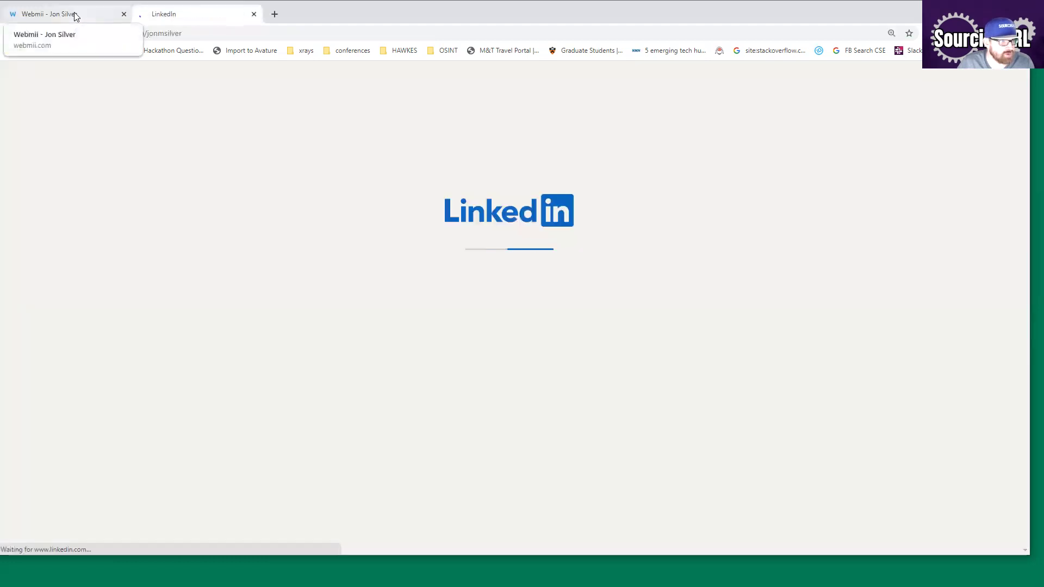
pyautogui.click(107, 18)
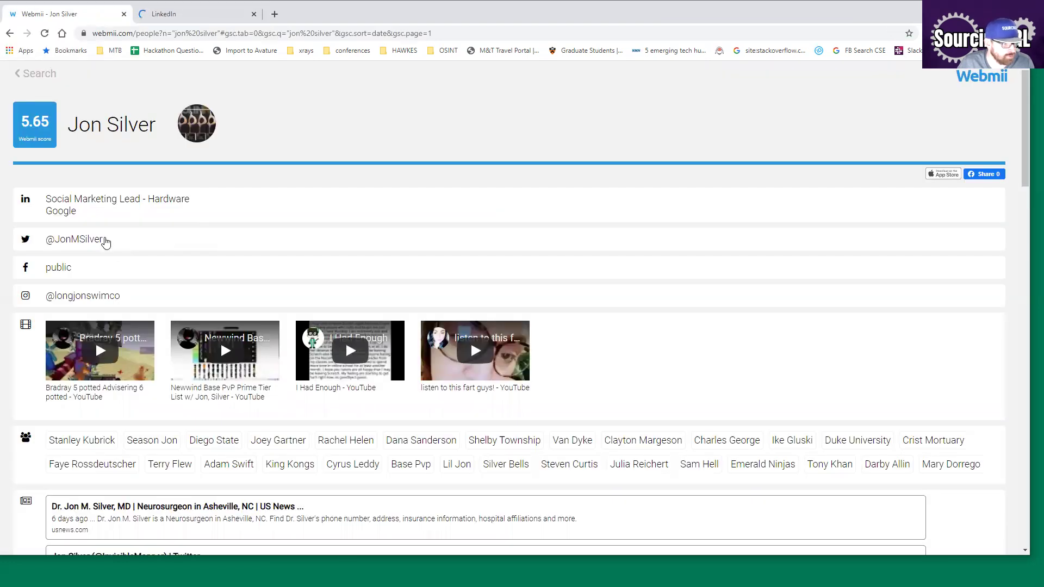
pyautogui.click(105, 242)
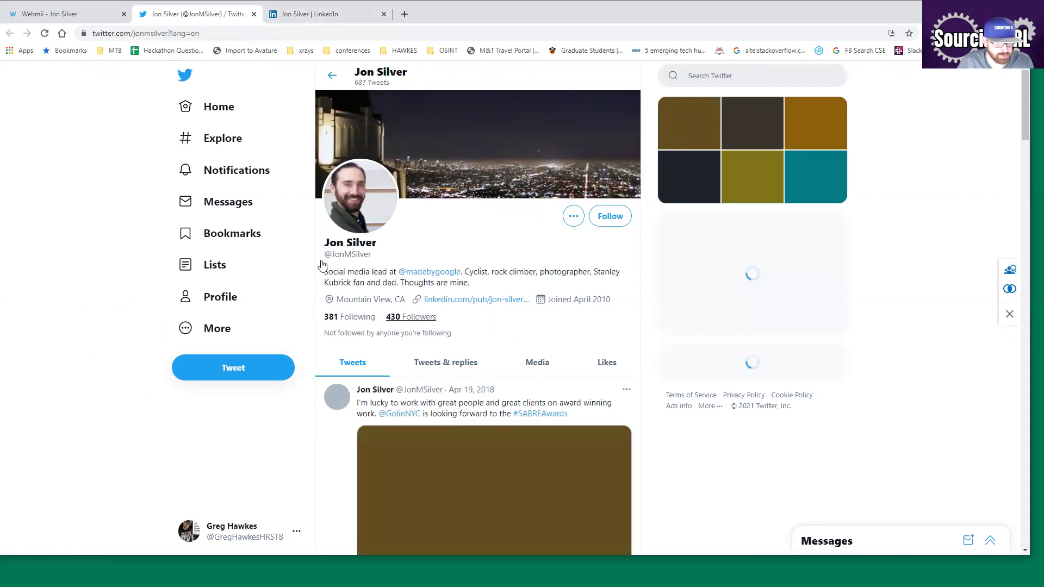
# Compare the LinkedIn and Twitter tabs, select the mutual connection's name under Highlights, then return to Webmii
pyautogui.click(310, 14)
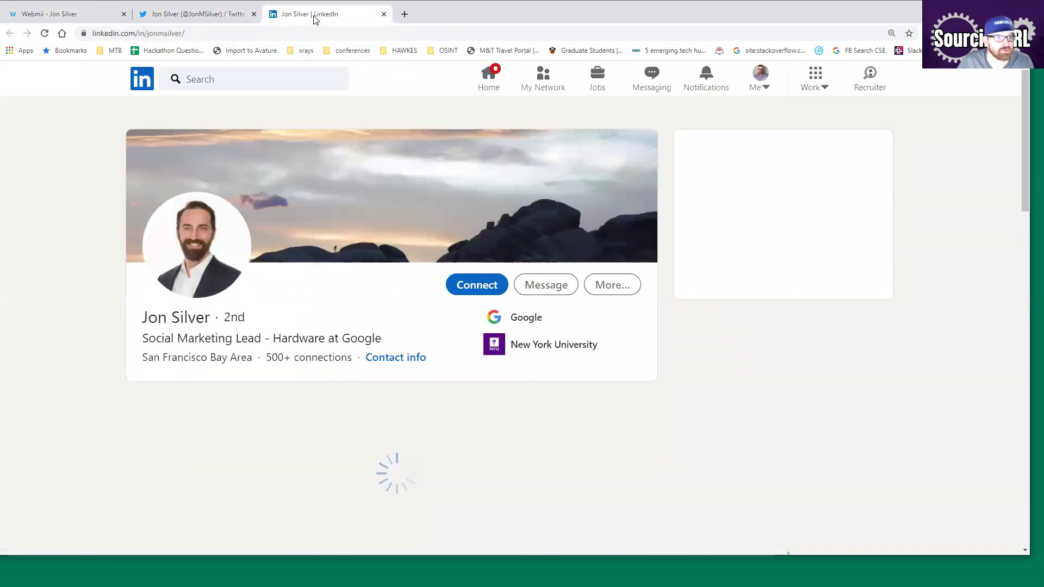
pyautogui.click(211, 16)
pyautogui.scroll(-4, 392, 242)
pyautogui.scroll(5, 393, 244)
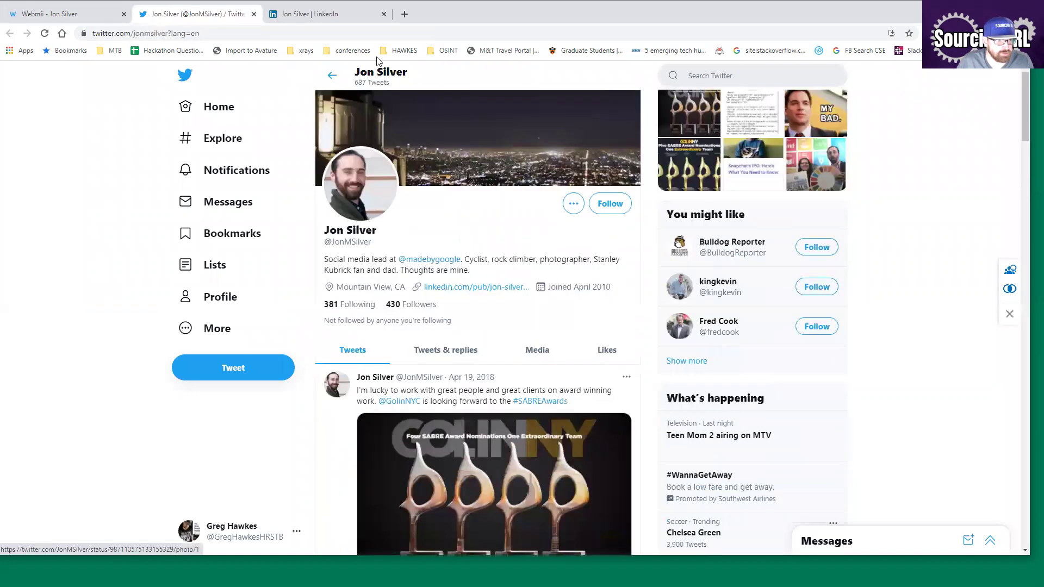
pyautogui.click(353, 16)
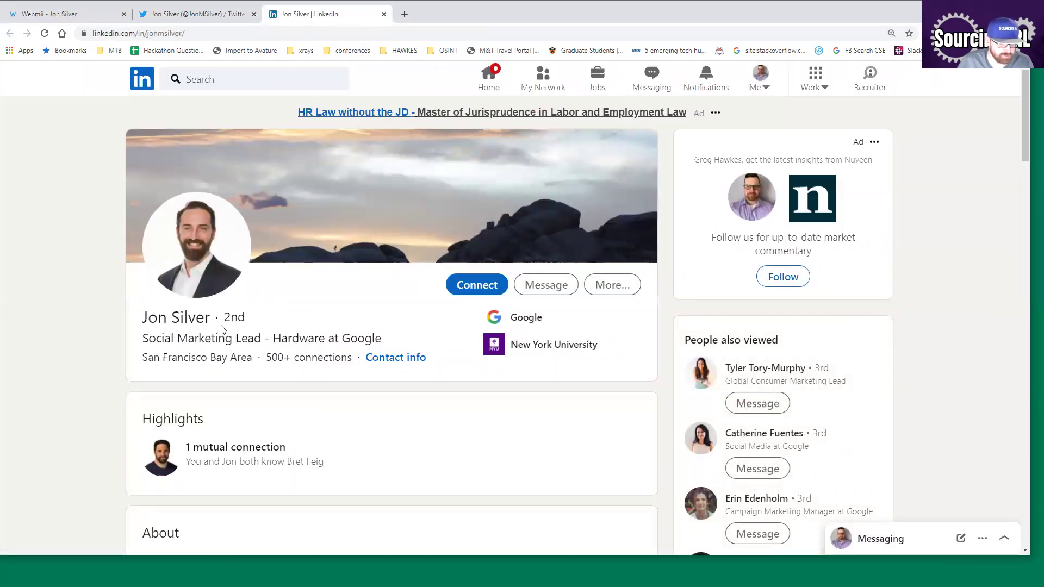
pyautogui.scroll(-2, 261, 338)
pyautogui.scroll(2, 328, 313)
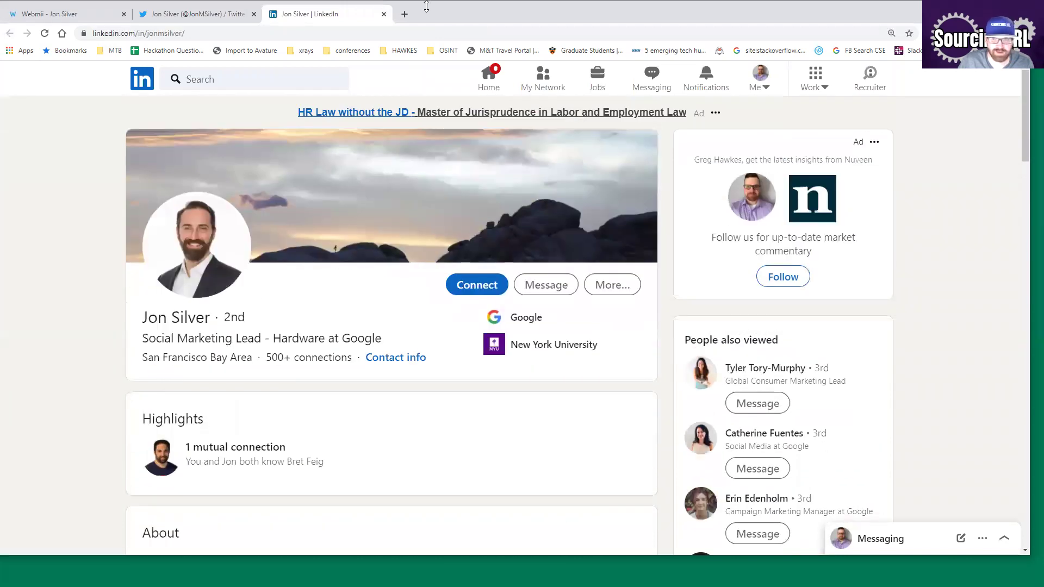
pyautogui.scroll(-2, 302, 231)
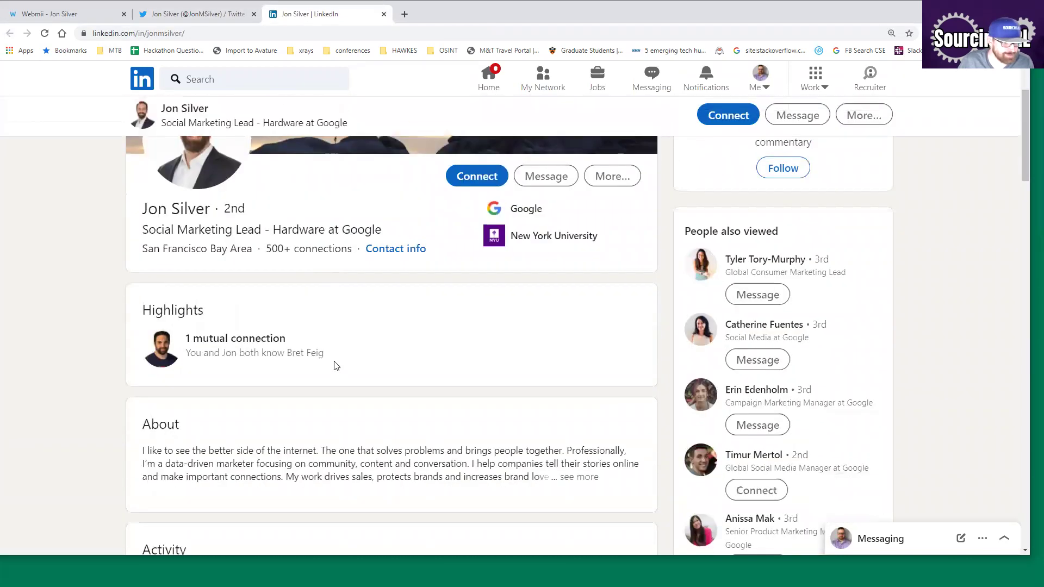
pyautogui.moveTo(326, 355); pyautogui.dragTo(287, 363)
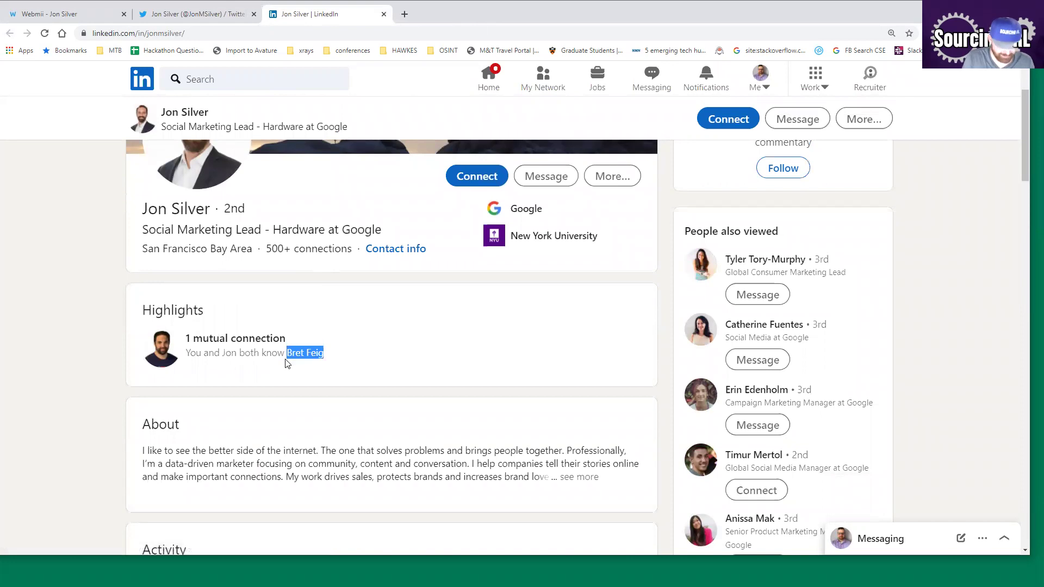
pyautogui.click(66, 15)
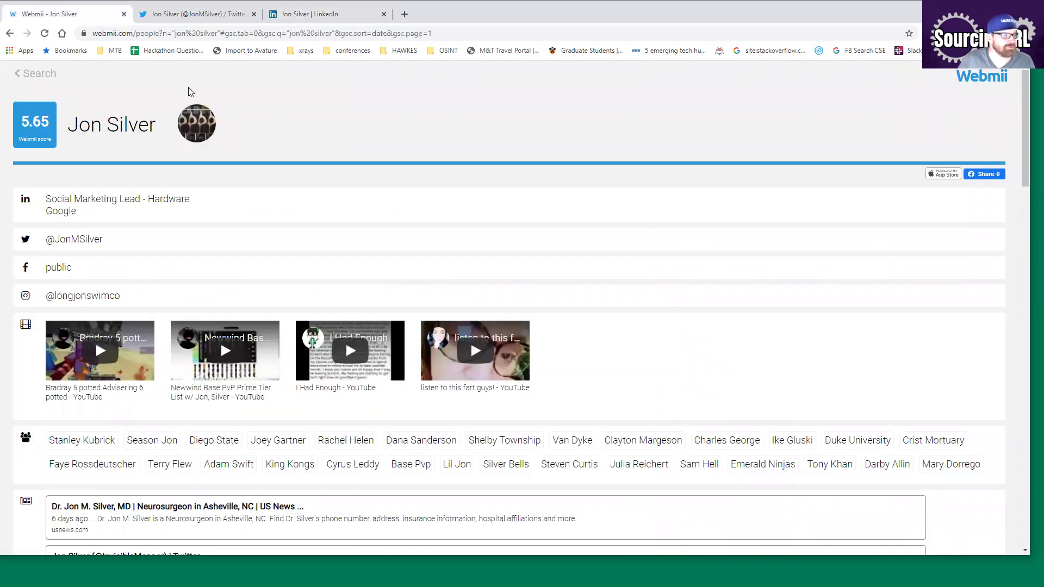
# Trim the address to webmii.com, reload it, and search for the mutual connection's name
pyautogui.click(9, 34)
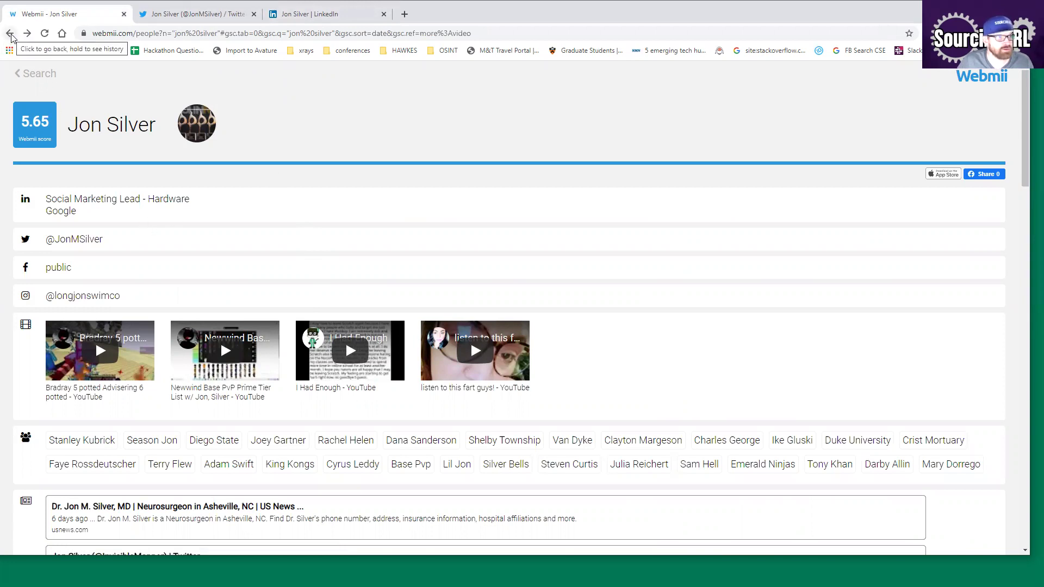
pyautogui.click(165, 32)
pyautogui.click(165, 33)
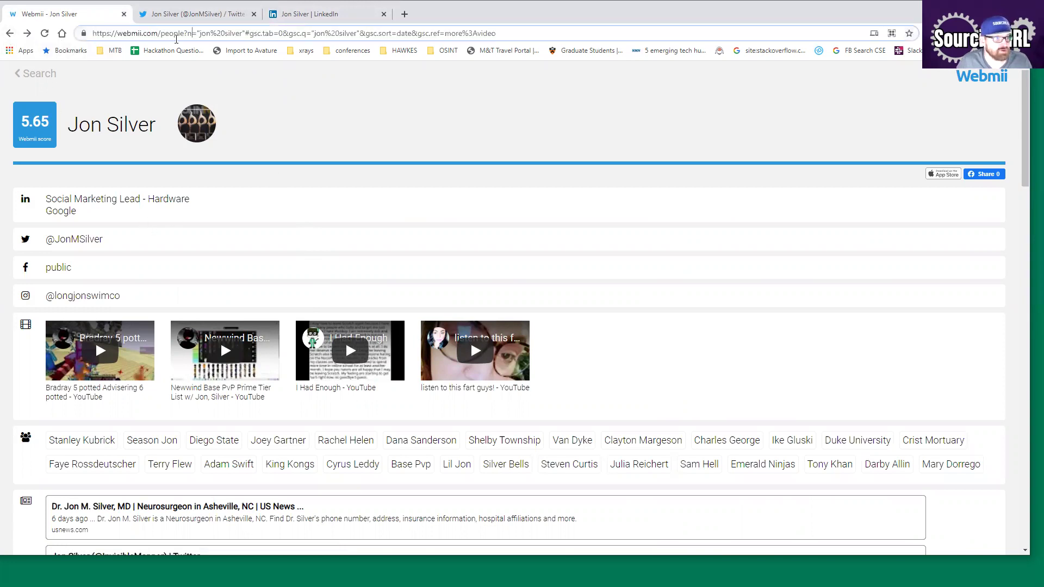
pyautogui.moveTo(163, 33); pyautogui.dragTo(803, 13)
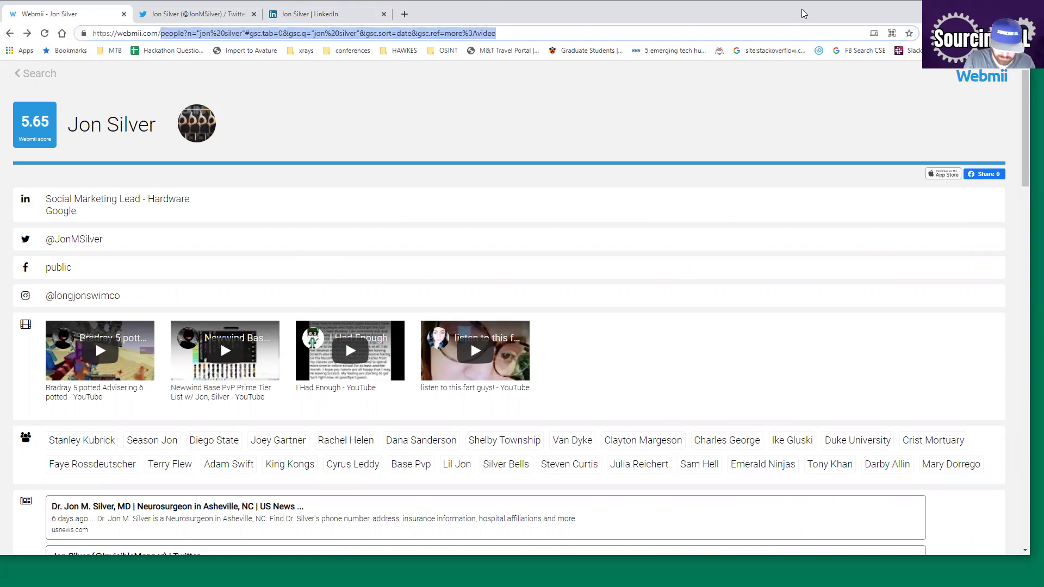
pyautogui.press('BackSpace')
pyautogui.press('Return')
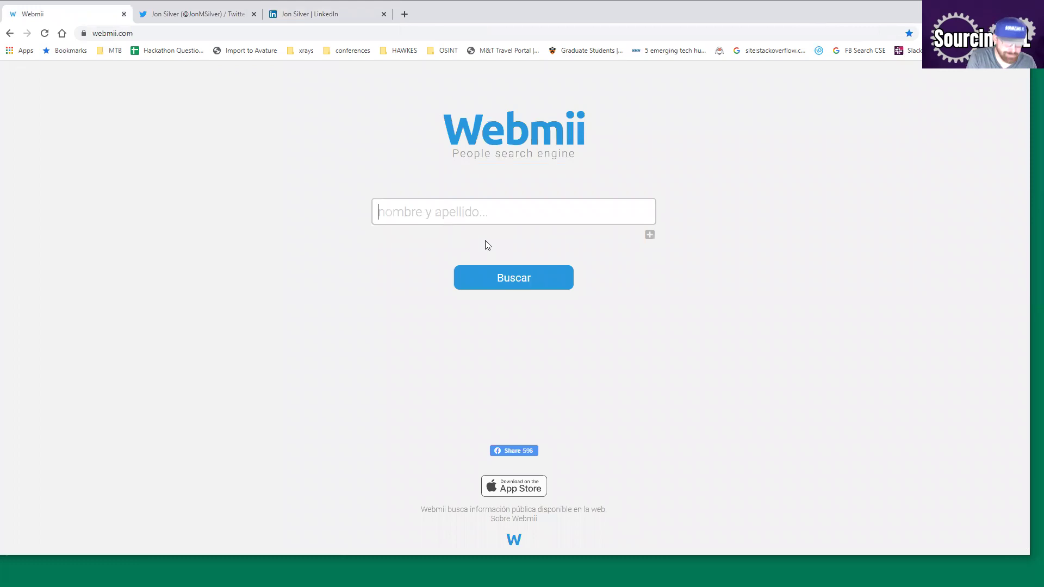
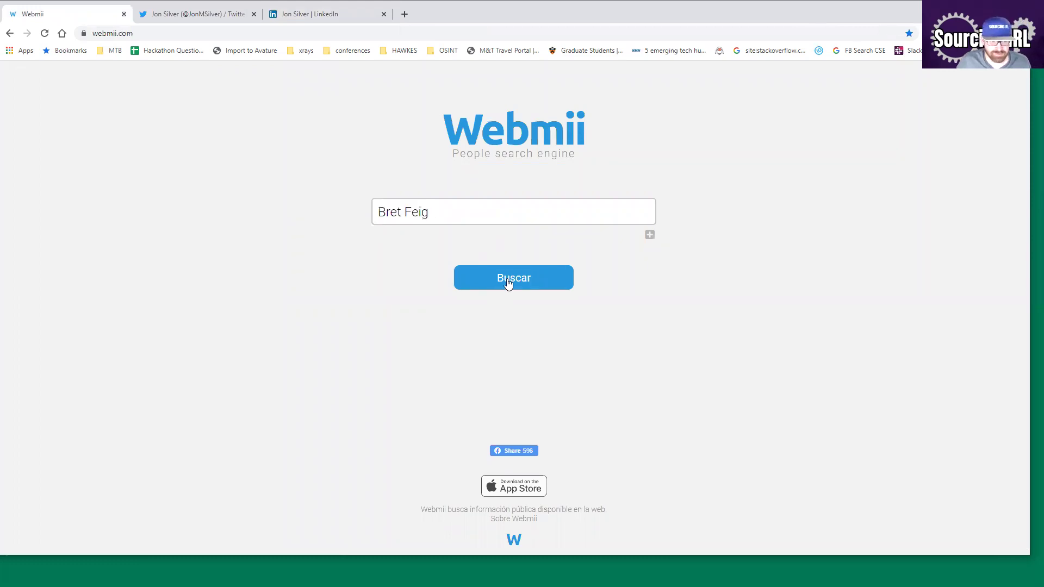
pyautogui.click(509, 283)
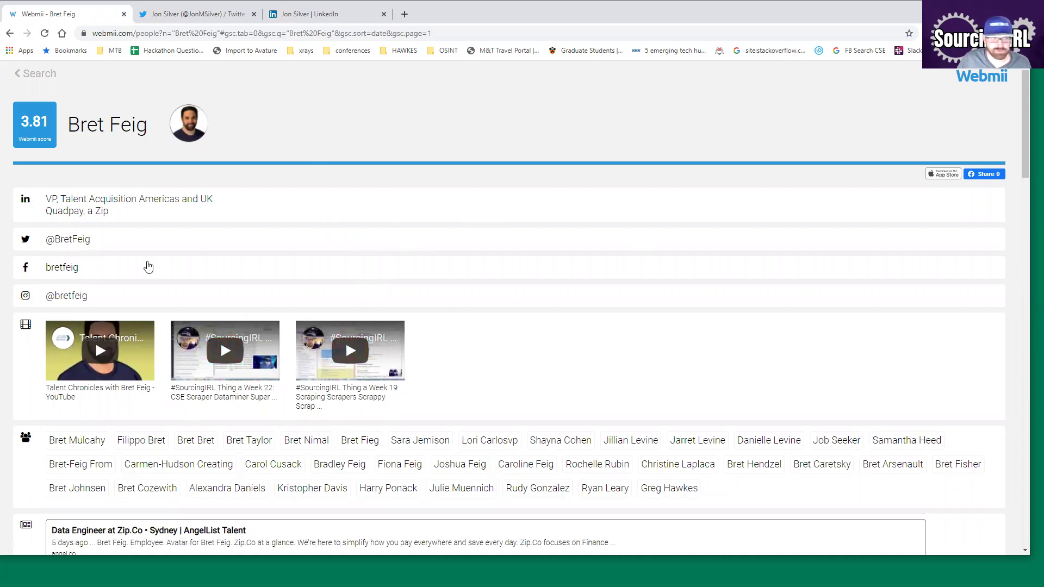
# Open the person's Twitter, Instagram and Facebook profiles in separate tabs from the Webmii results
pyautogui.rightClick(75, 240)
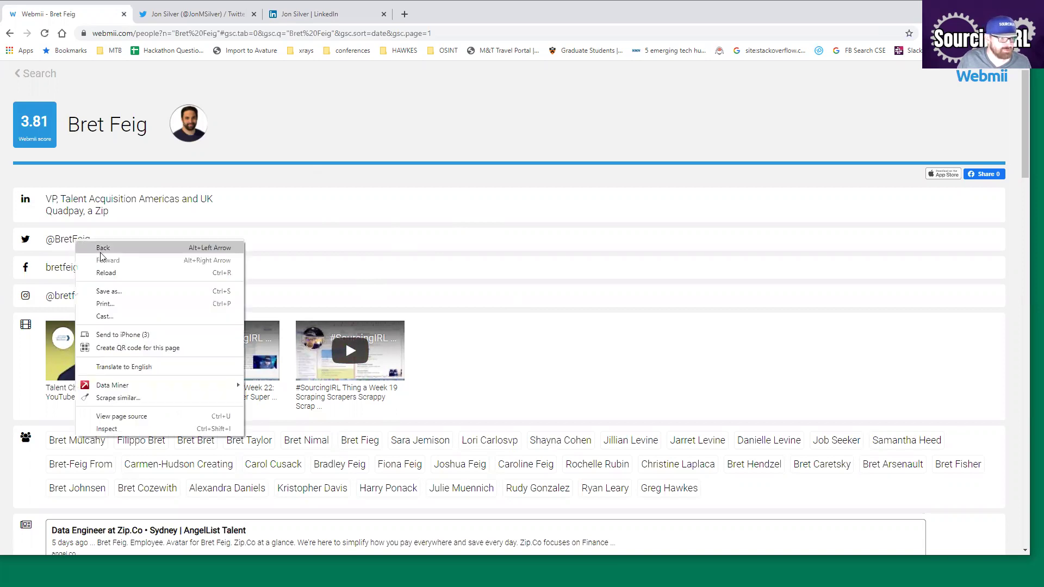
pyautogui.click(260, 225)
pyautogui.click(68, 239)
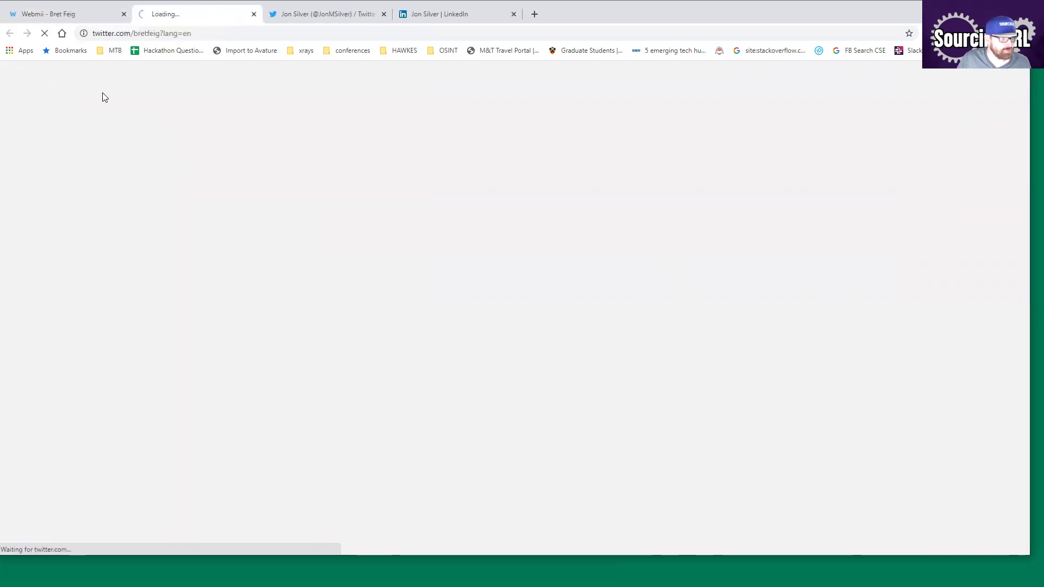
pyautogui.click(41, 16)
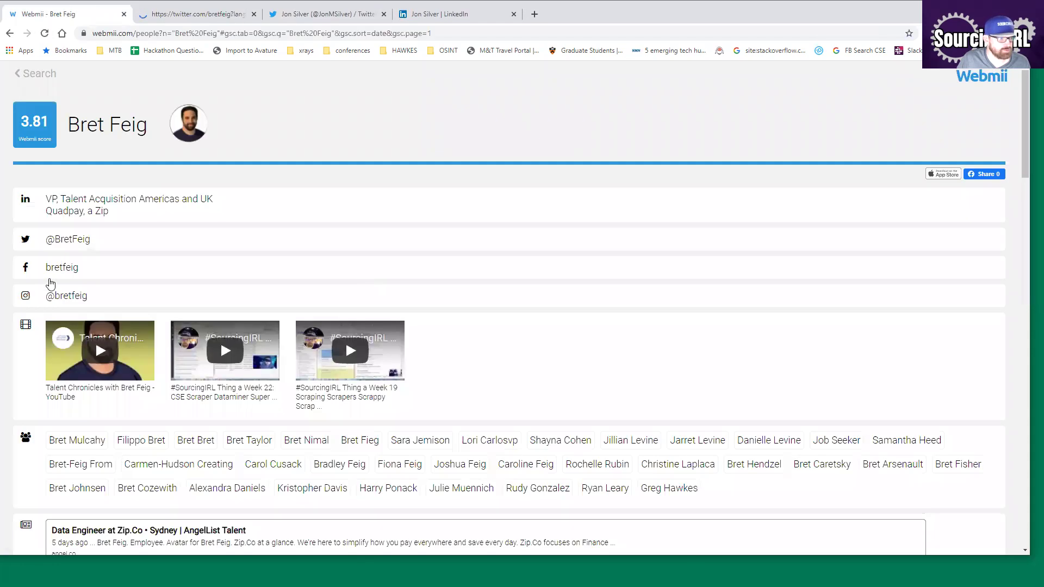
pyautogui.click(58, 298)
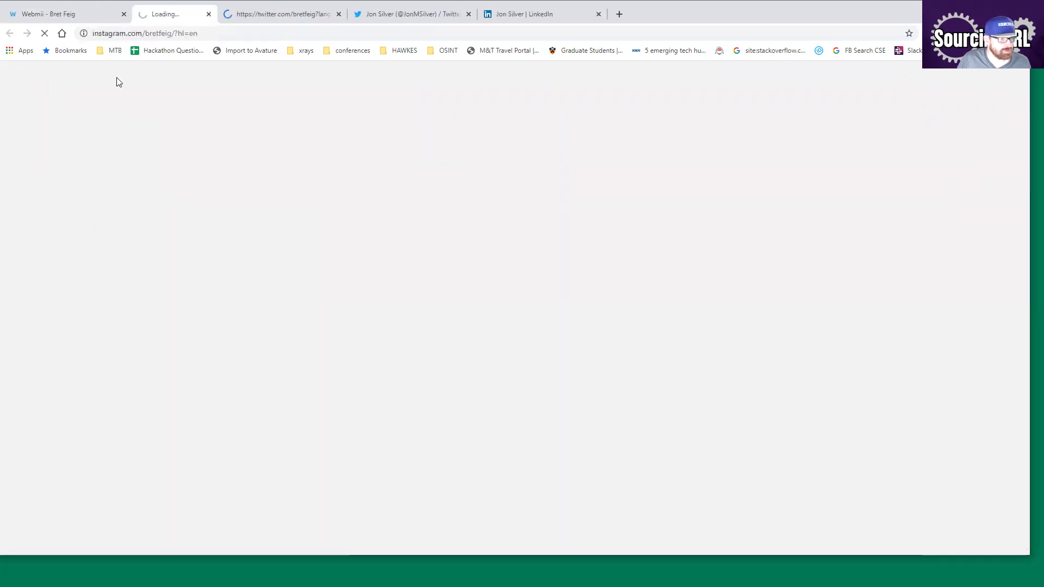
pyautogui.click(70, 15)
pyautogui.click(57, 270)
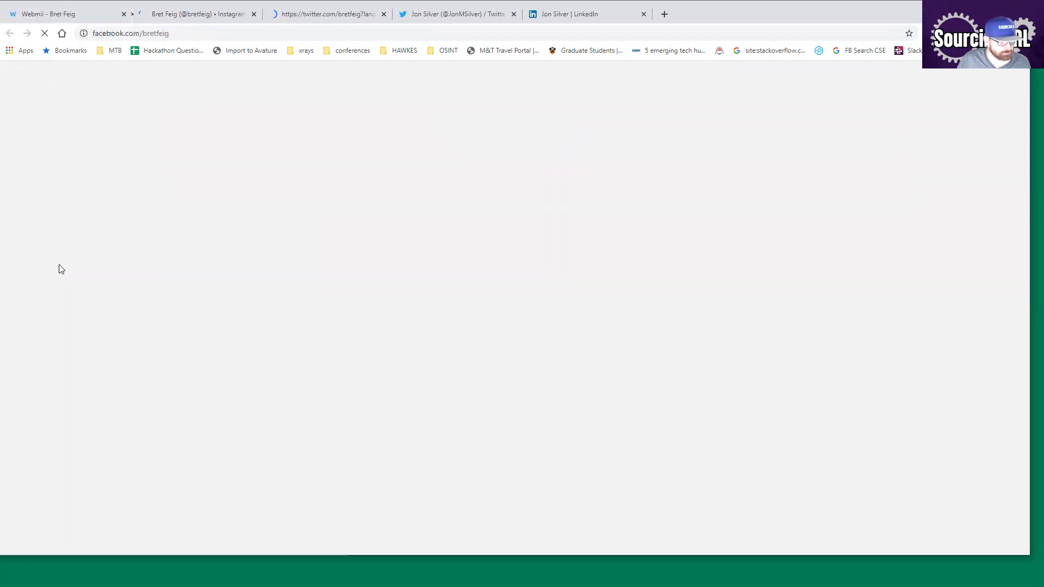
pyautogui.click(49, 16)
pyautogui.scroll(-10, 216, 267)
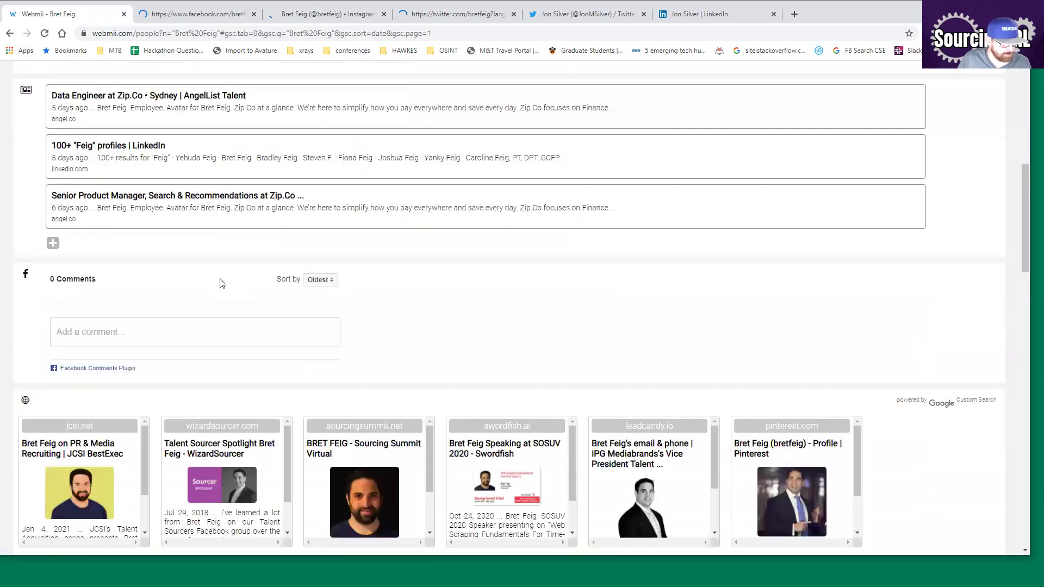
pyautogui.scroll(4, 254, 282)
pyautogui.scroll(4, 254, 282)
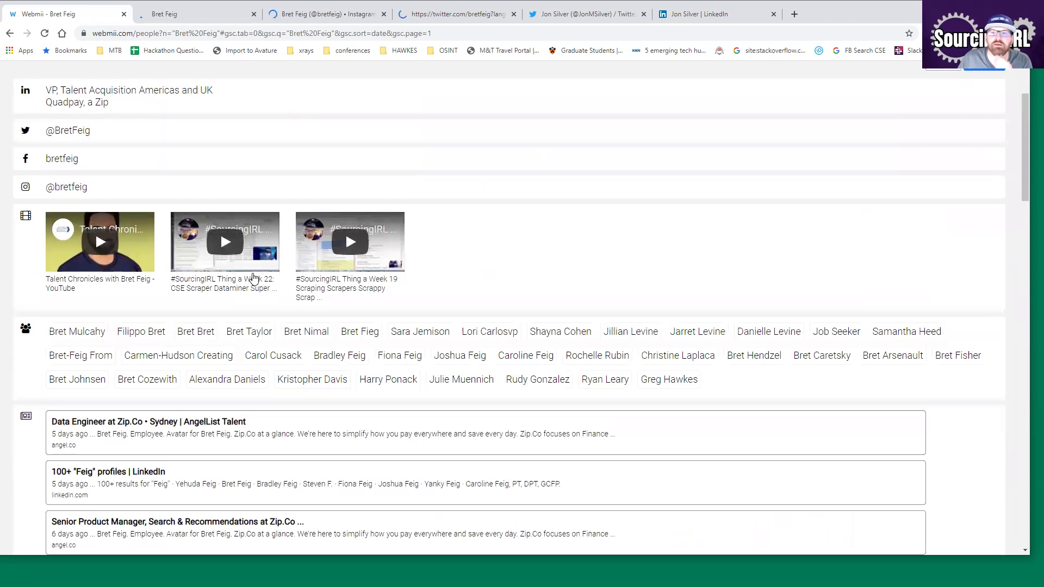
# Browse the Instagram profile's 39 posts, 428 followers and photo grid, then switch to the Twitter tab
pyautogui.click(311, 9)
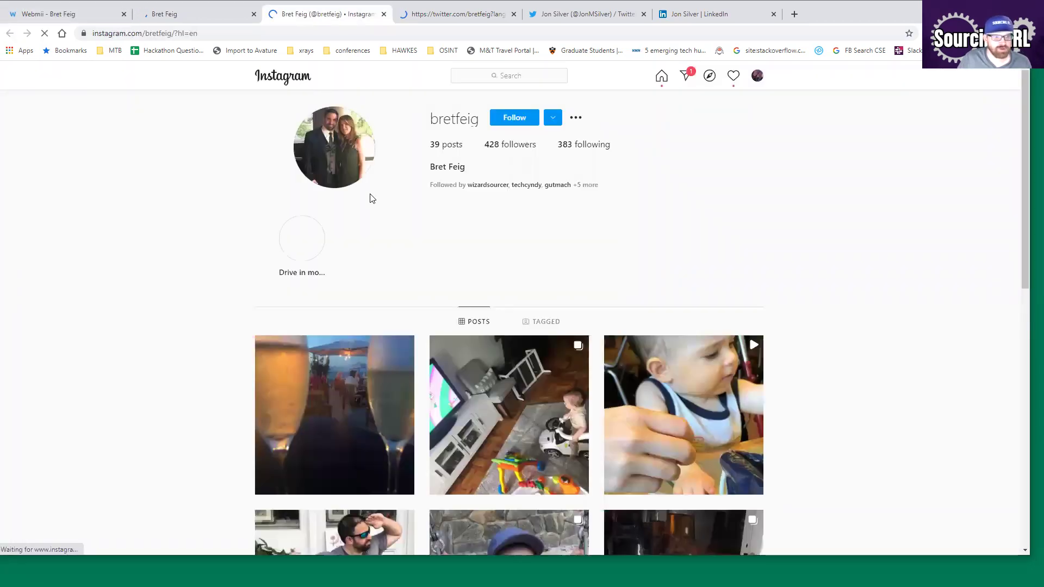
pyautogui.scroll(-3, 429, 168)
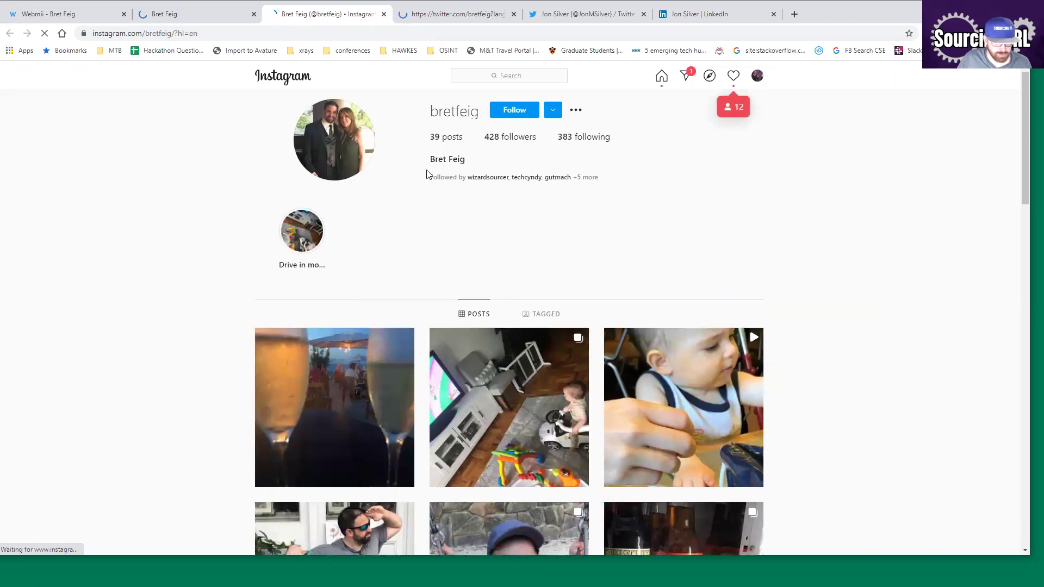
pyautogui.scroll(2, 437, 162)
pyautogui.scroll(-5, 440, 167)
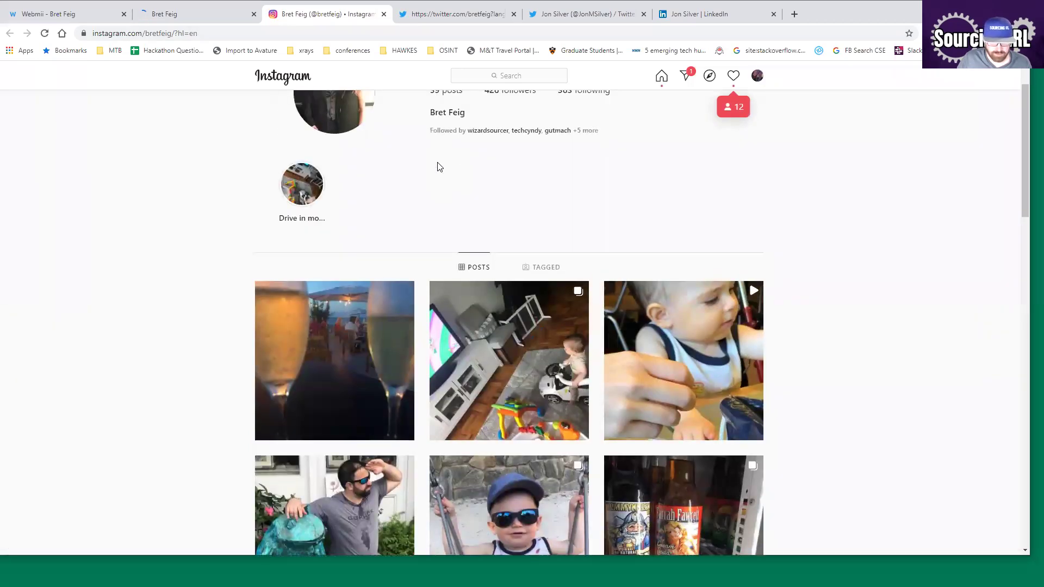
pyautogui.scroll(4, 455, 164)
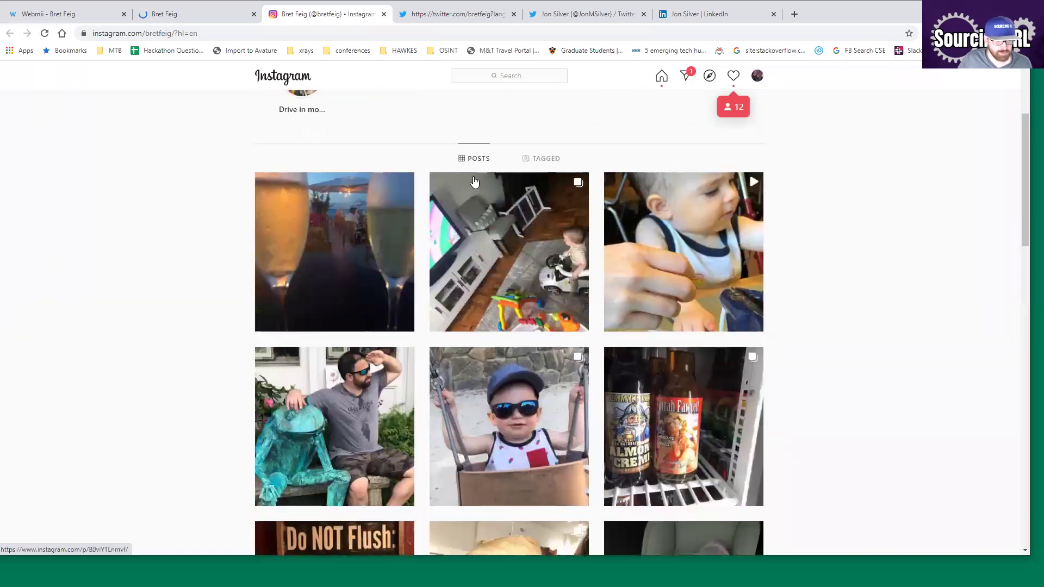
pyautogui.scroll(3, 487, 200)
pyautogui.scroll(-2, 488, 198)
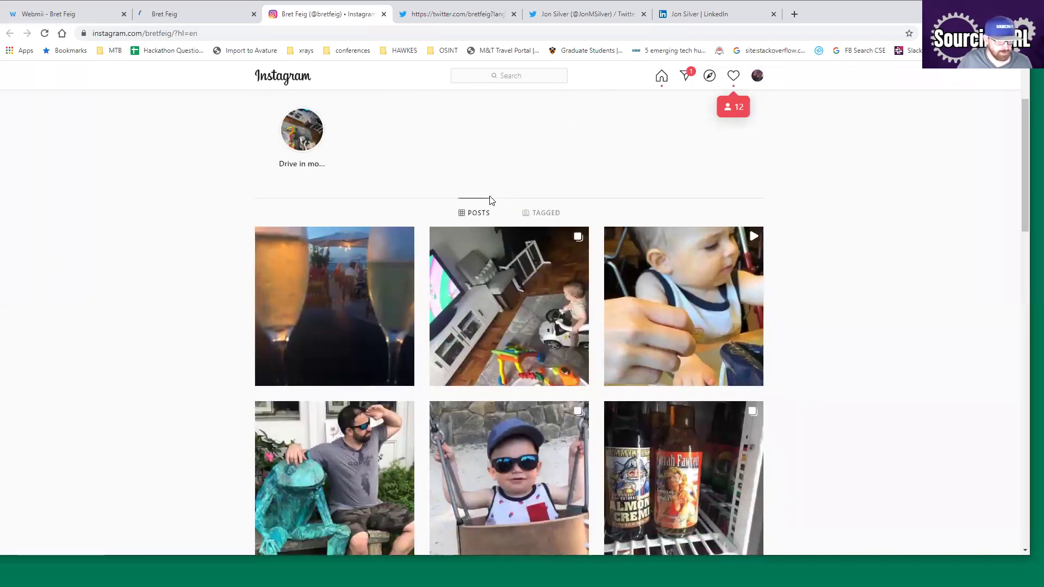
pyautogui.scroll(2, 456, 232)
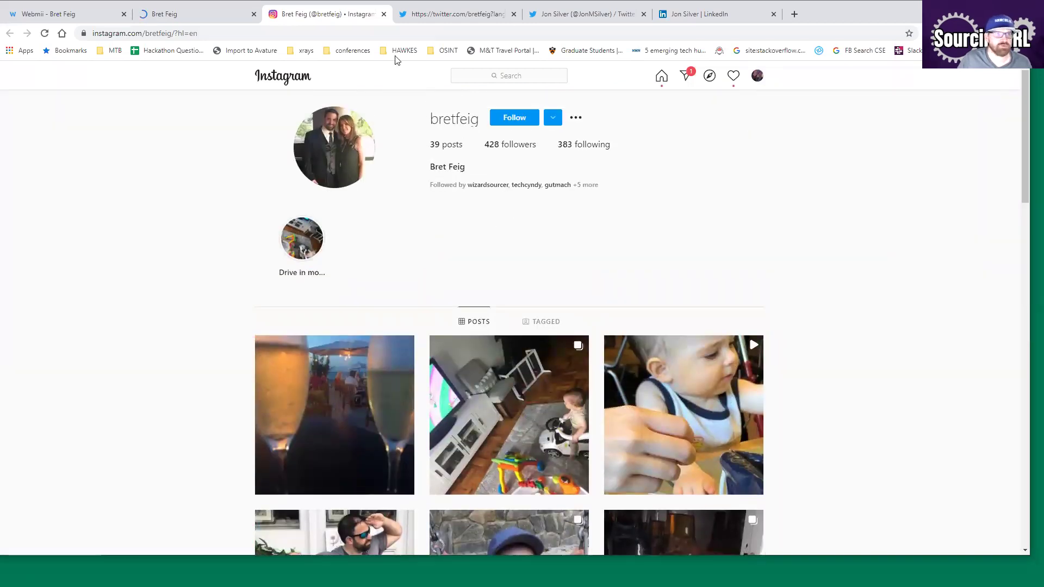
pyautogui.click(438, 14)
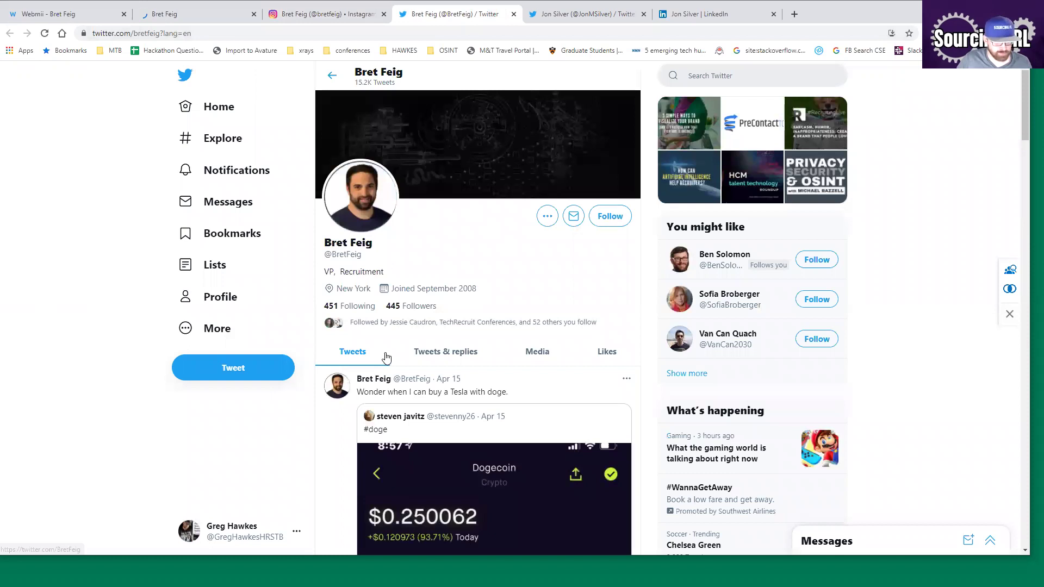
# Scroll through the Twitter timeline of Dogecoin tweets and retweets, then back to the VP Recruitment bio
pyautogui.scroll(-5, 386, 358)
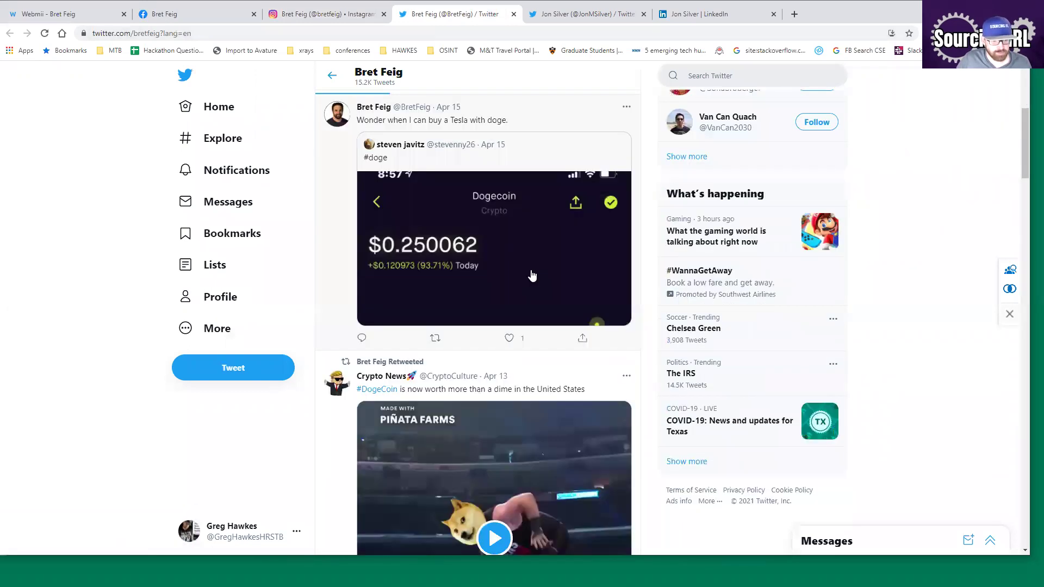
pyautogui.scroll(-3, 532, 276)
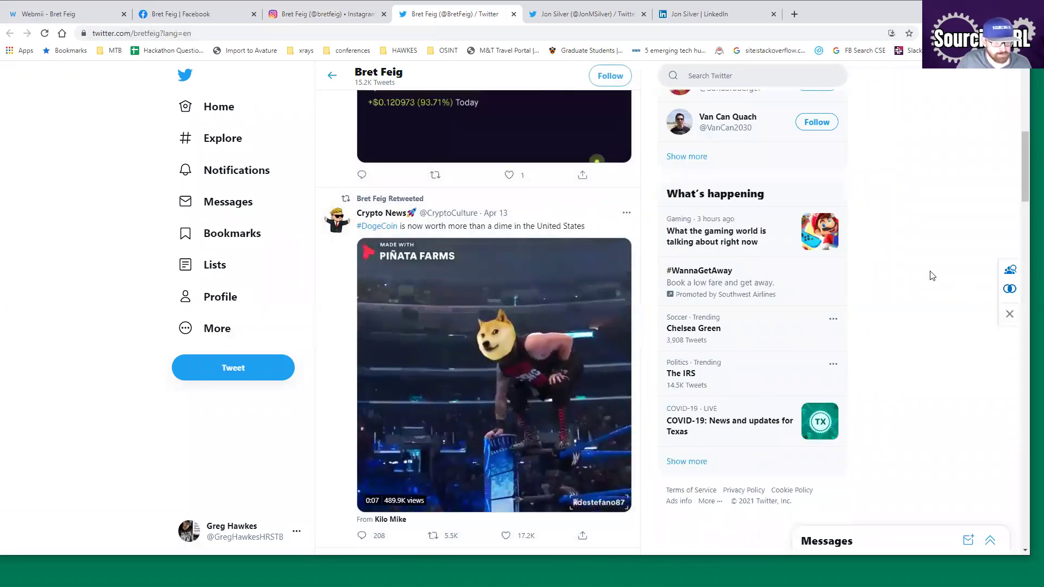
pyautogui.moveTo(526, 256)
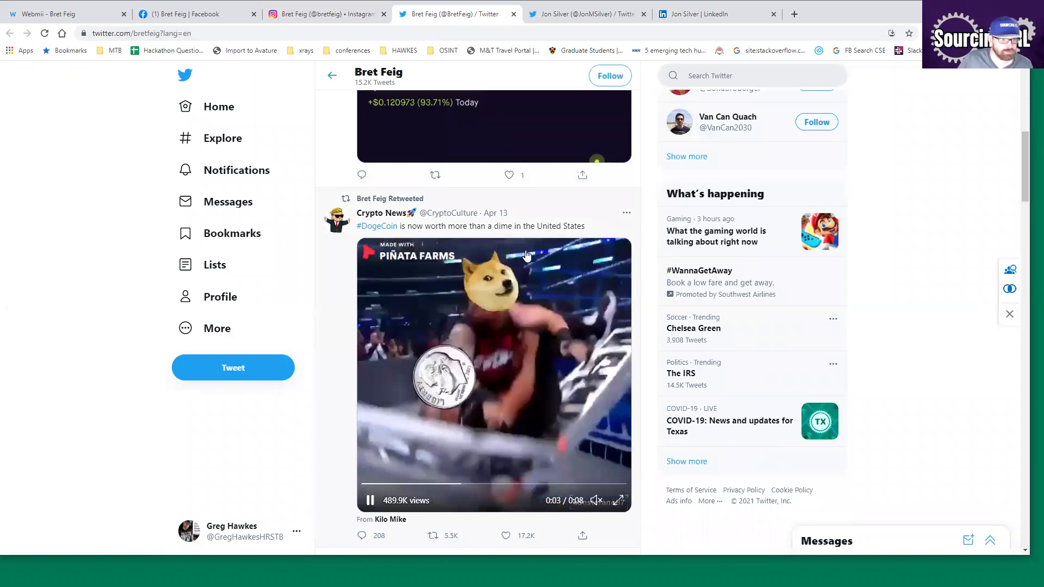
pyautogui.scroll(-2, 539, 239)
pyautogui.scroll(3, 555, 217)
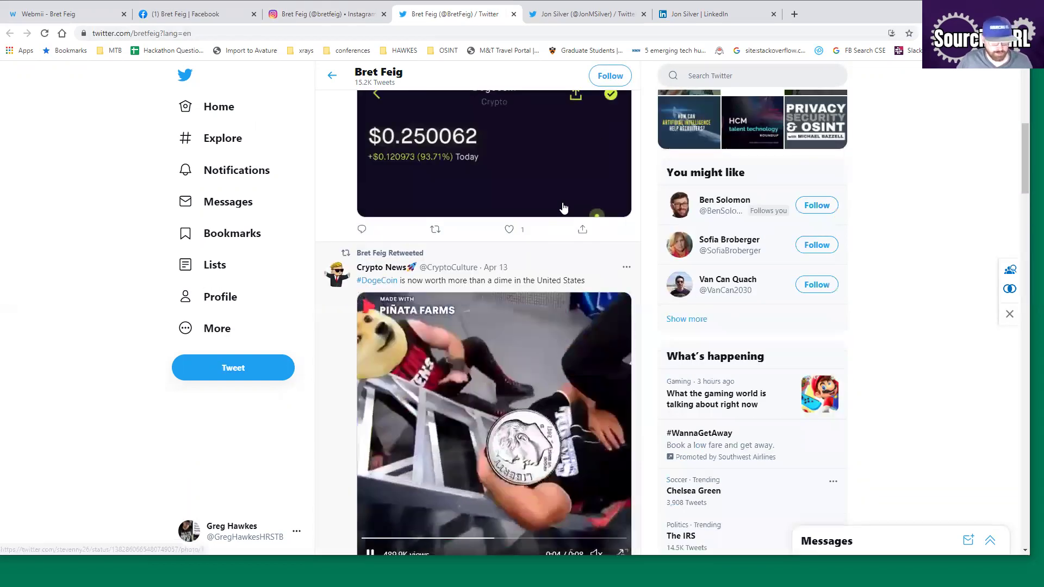
pyautogui.scroll(-2, 564, 208)
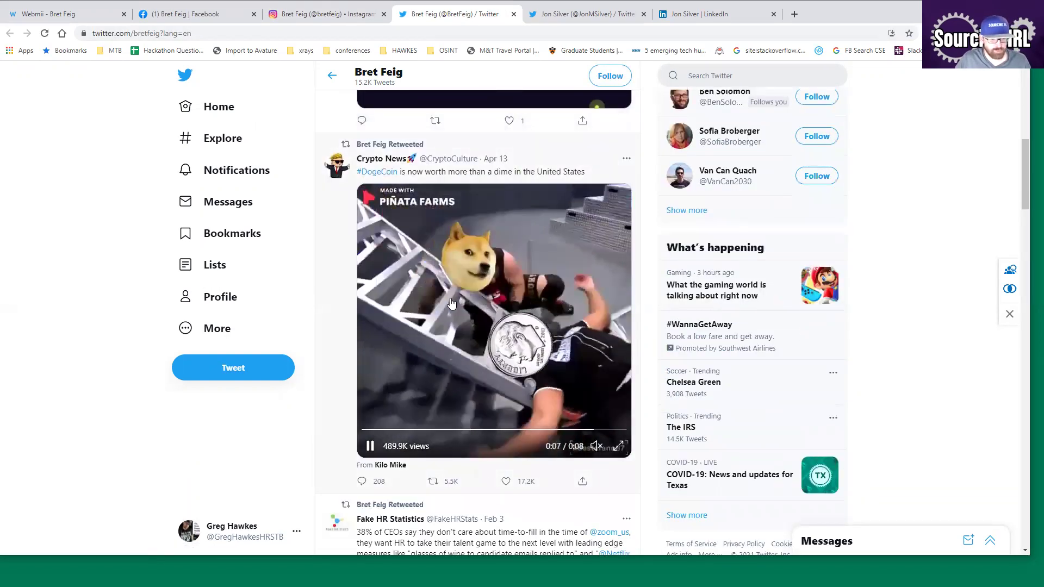
pyautogui.scroll(-8, 451, 299)
pyautogui.scroll(8, 468, 288)
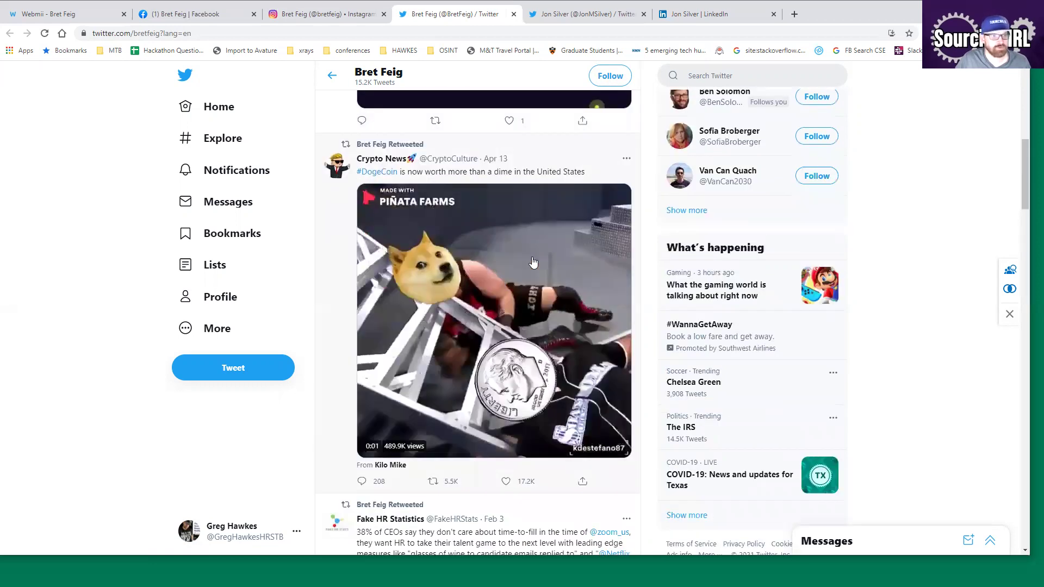
pyautogui.scroll(2, 533, 263)
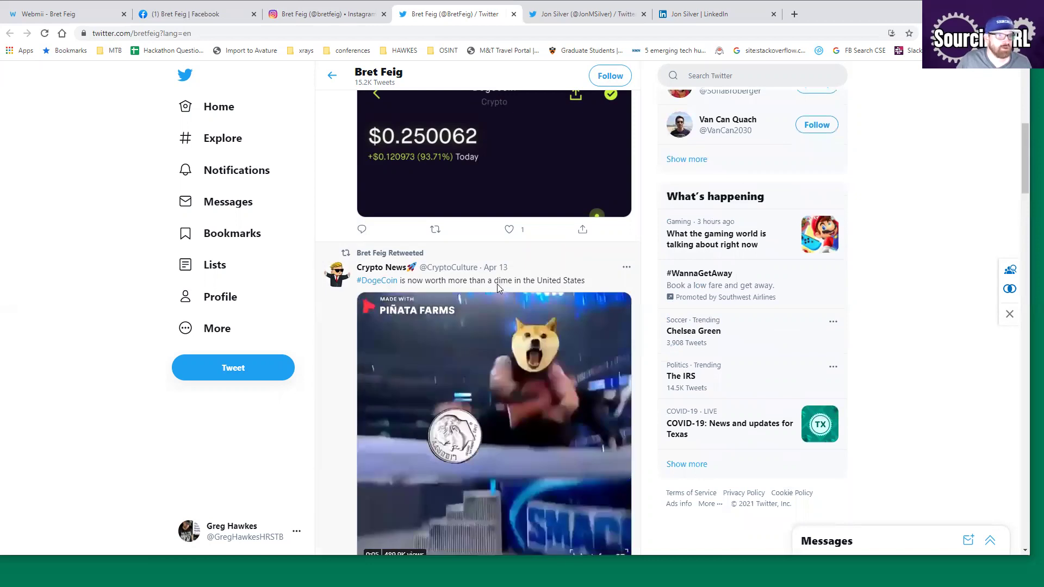
pyautogui.scroll(7, 408, 158)
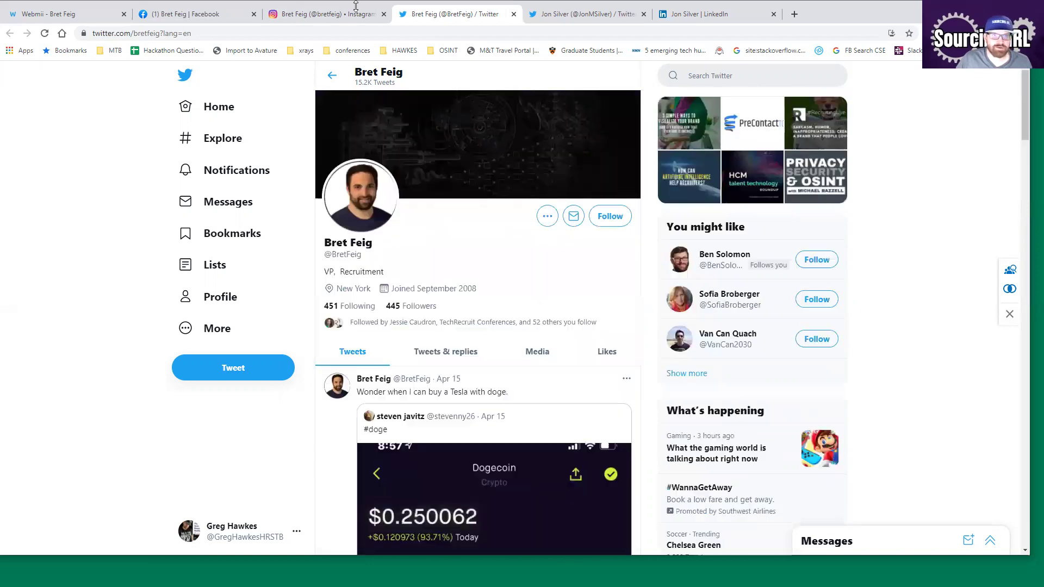
# Bring up the Facebook profile at its top: Talent Acquisition at Quadpay, New York, 1959 friends
pyautogui.click(222, 16)
pyautogui.scroll(2, 317, 146)
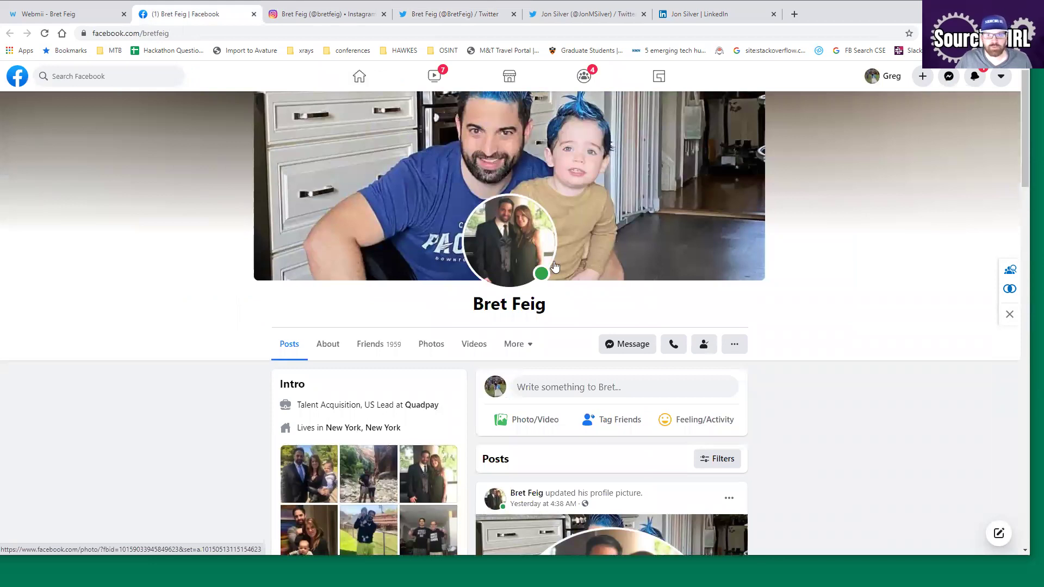
# Return to Webmii and read through the AngelList, ZoomInfo, Twitter and LinkedIn result cards
pyautogui.click(65, 16)
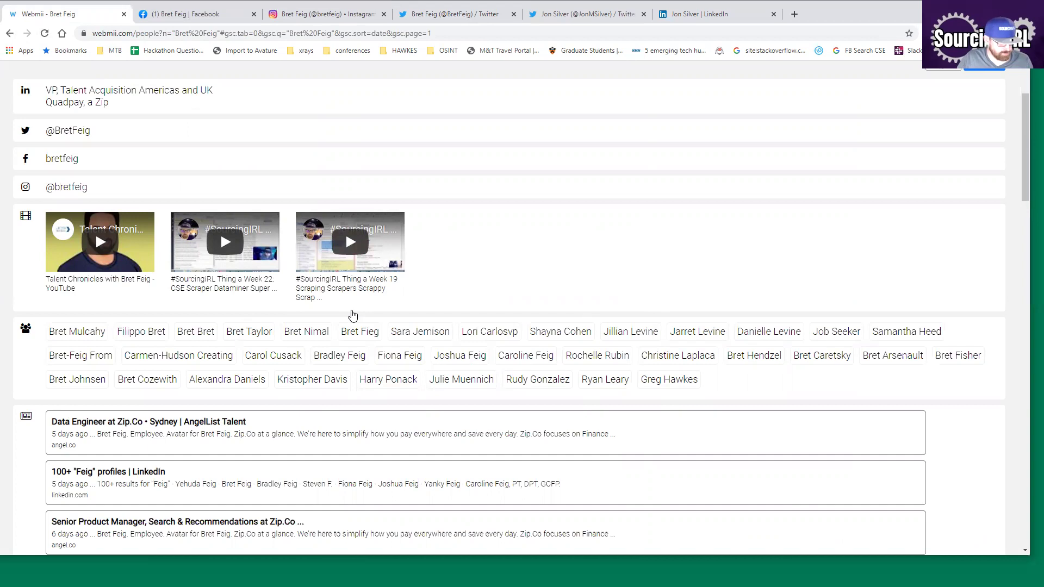
pyautogui.scroll(-4, 356, 291)
pyautogui.scroll(-5, 356, 291)
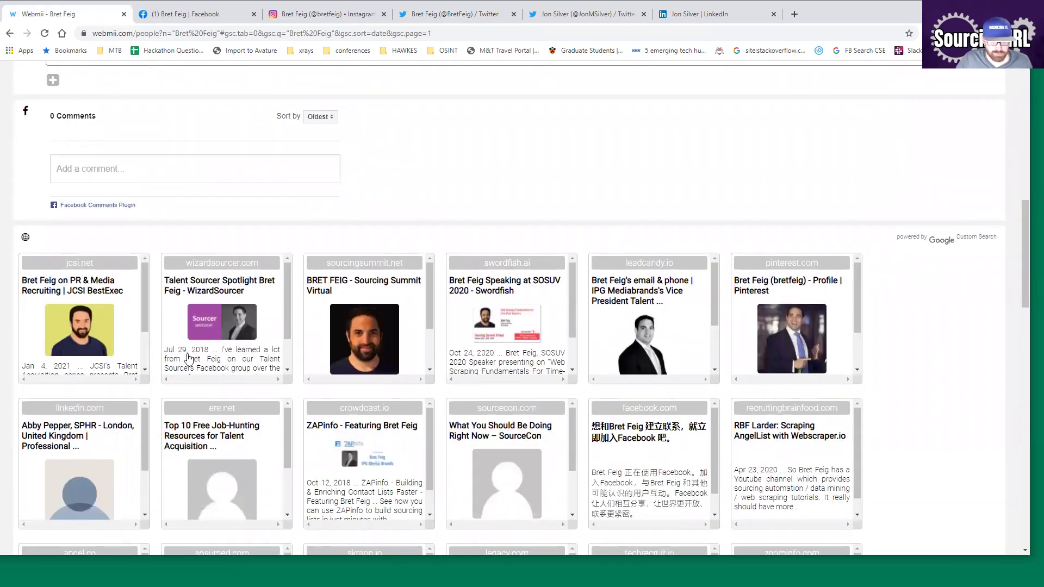
pyautogui.scroll(-1, 567, 309)
pyautogui.scroll(-3, 568, 305)
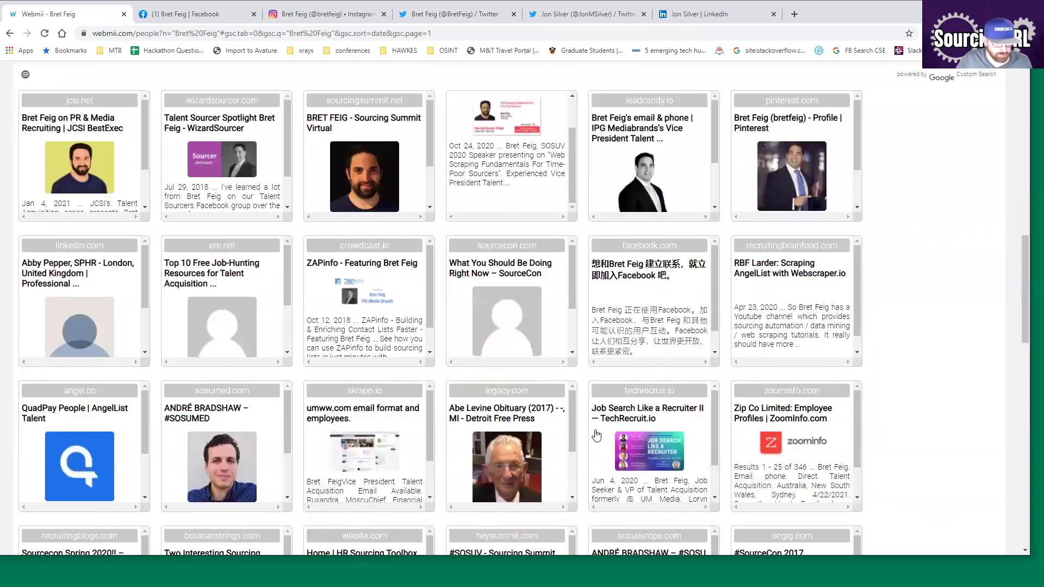
pyautogui.scroll(-2, 569, 295)
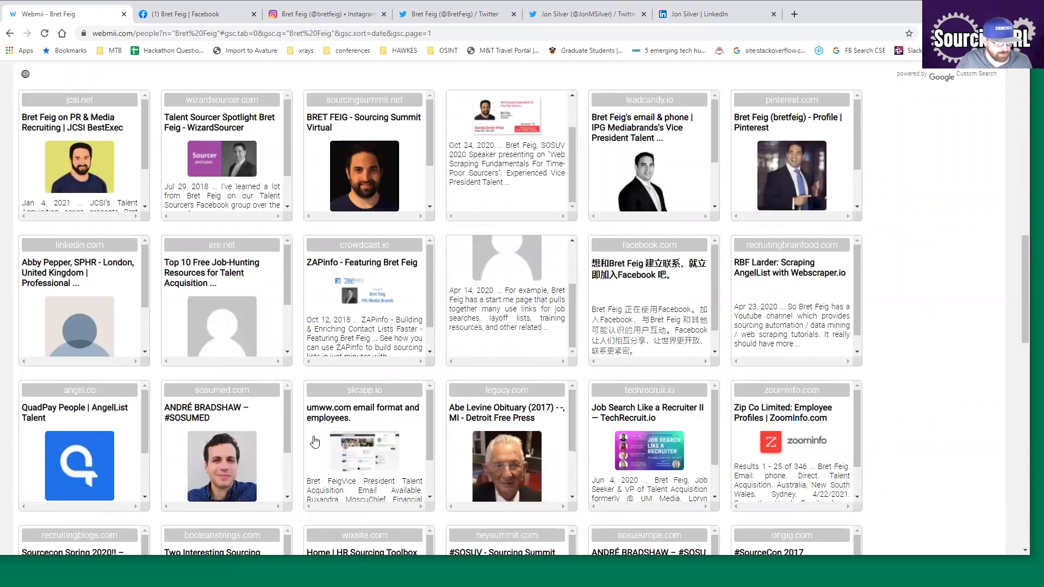
pyautogui.scroll(-1, 314, 440)
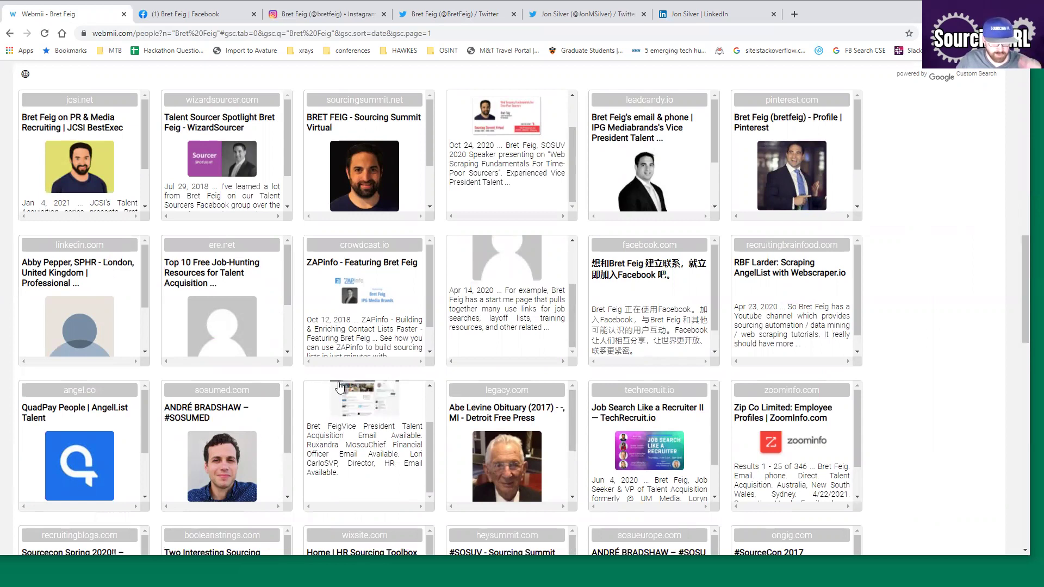
pyautogui.scroll(8, 338, 387)
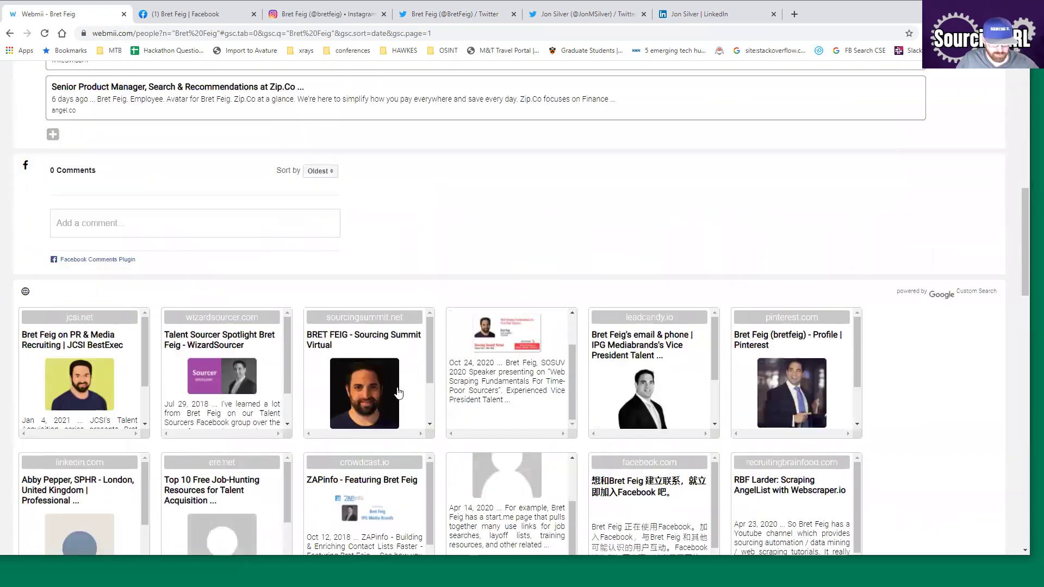
pyautogui.scroll(-6, 397, 390)
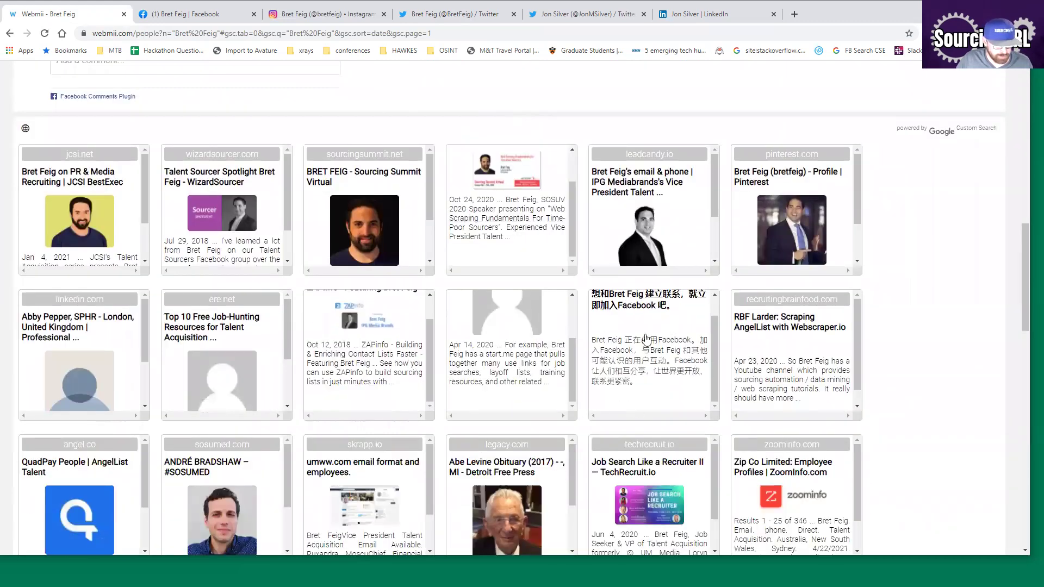
pyautogui.moveTo(1025, 325); pyautogui.dragTo(1016, 364)
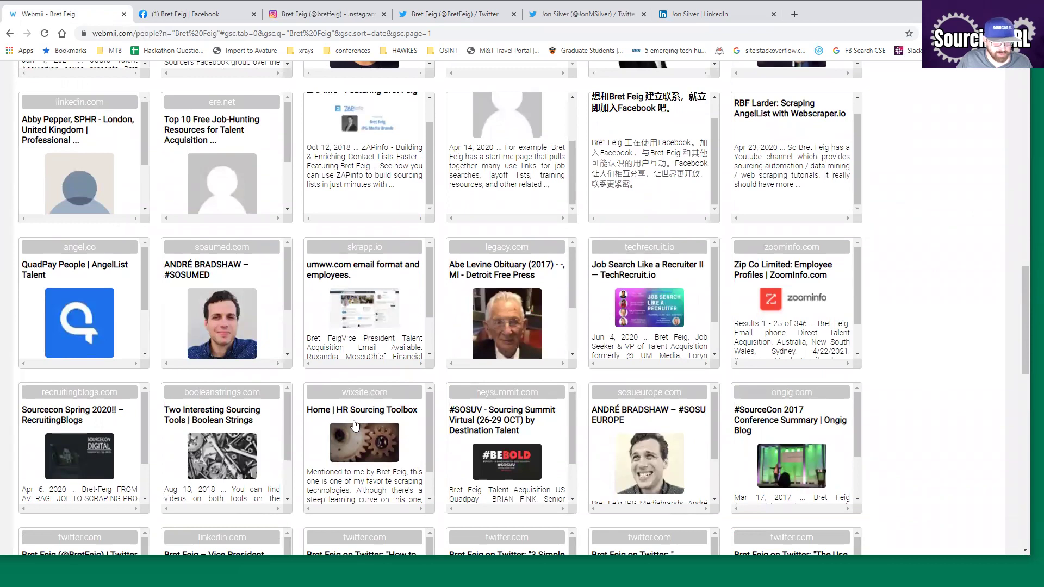
# Scroll back up to the profile summary with the 3.81 score
pyautogui.scroll(3, 403, 425)
pyautogui.scroll(-5, 366, 330)
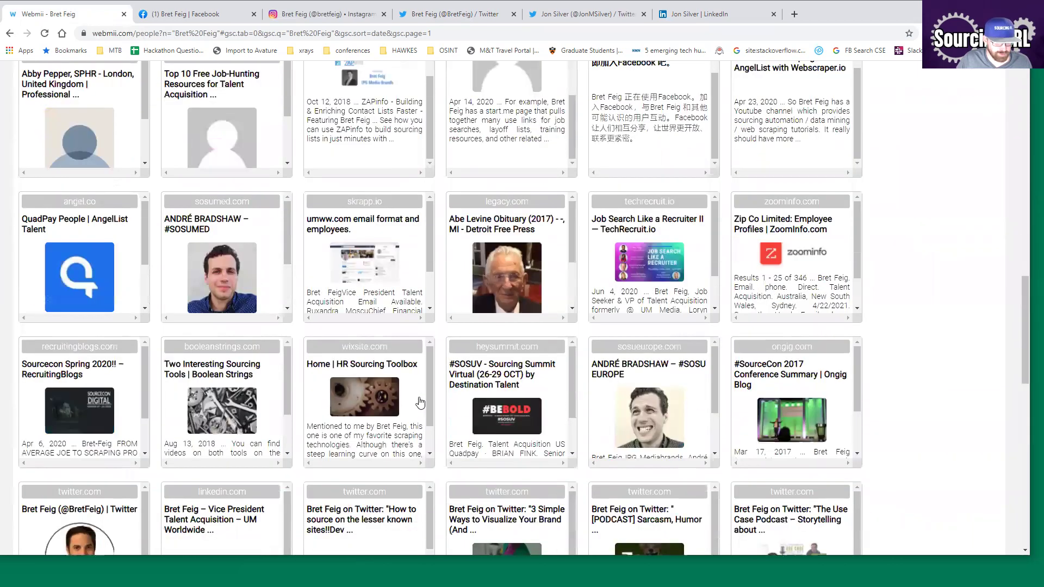
pyautogui.scroll(2, 396, 404)
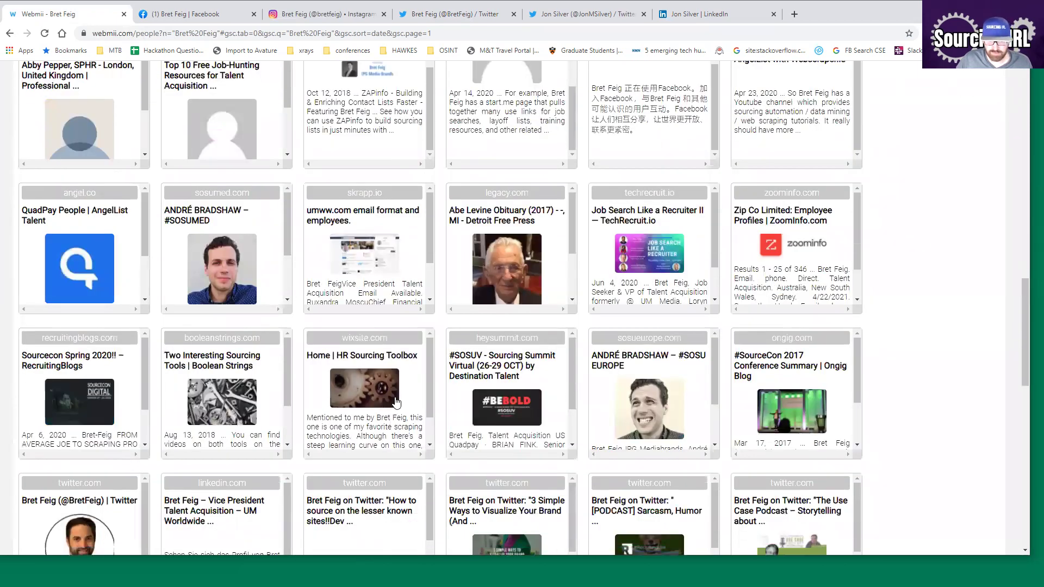
pyautogui.scroll(3, 361, 298)
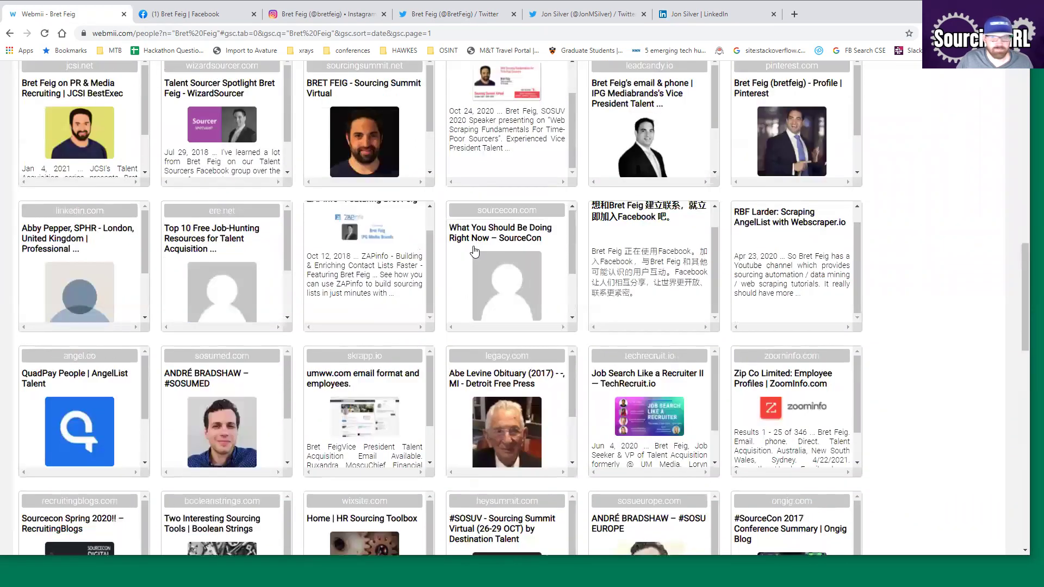
pyautogui.scroll(-5, 368, 299)
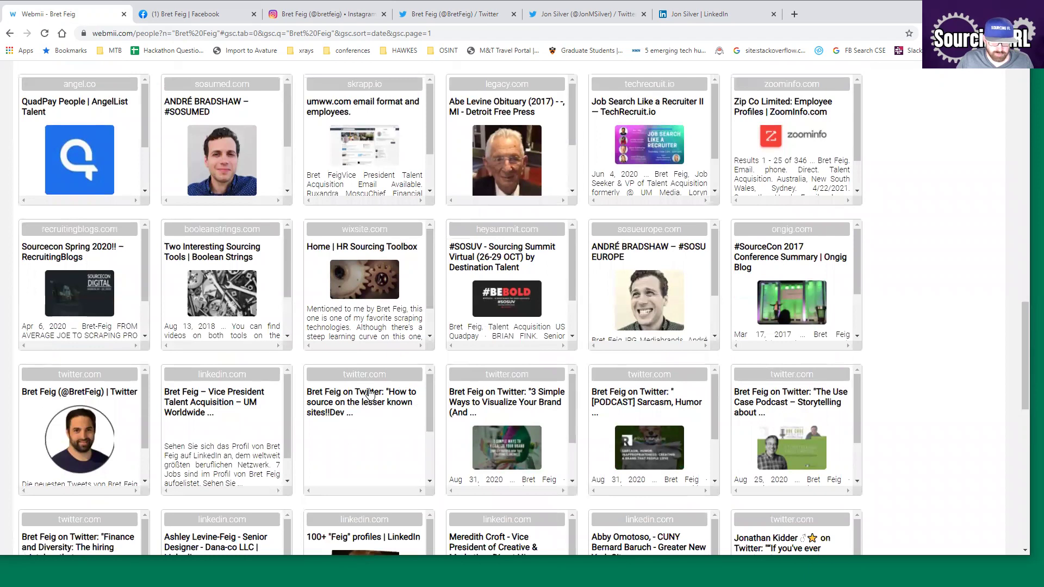
pyautogui.scroll(-4, 370, 393)
pyautogui.scroll(20, 419, 223)
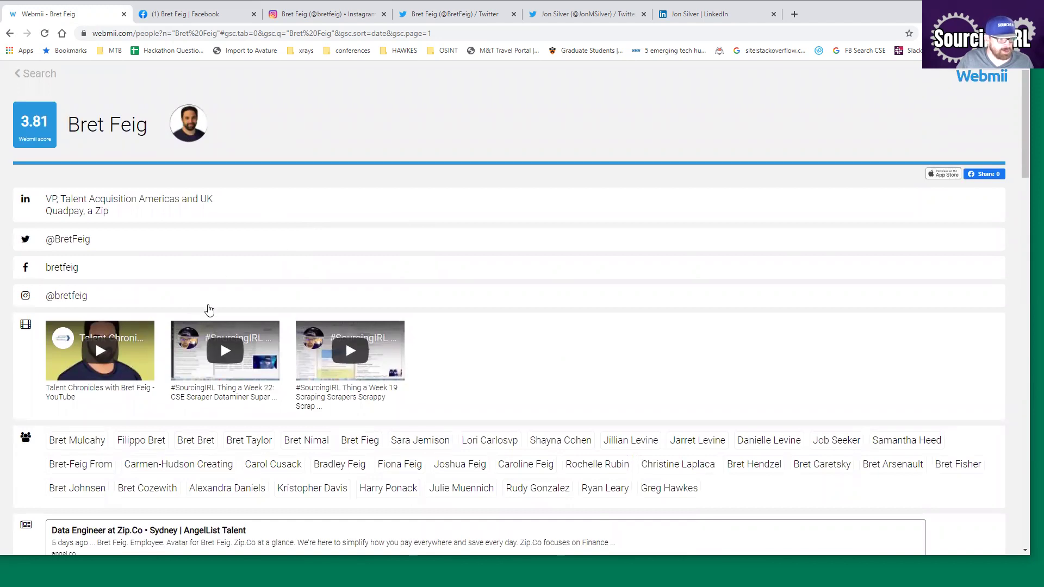
# Open the Instagram profile in a new tab, then start Data Miner on the selected Webmii profile text
pyautogui.click(410, 304)
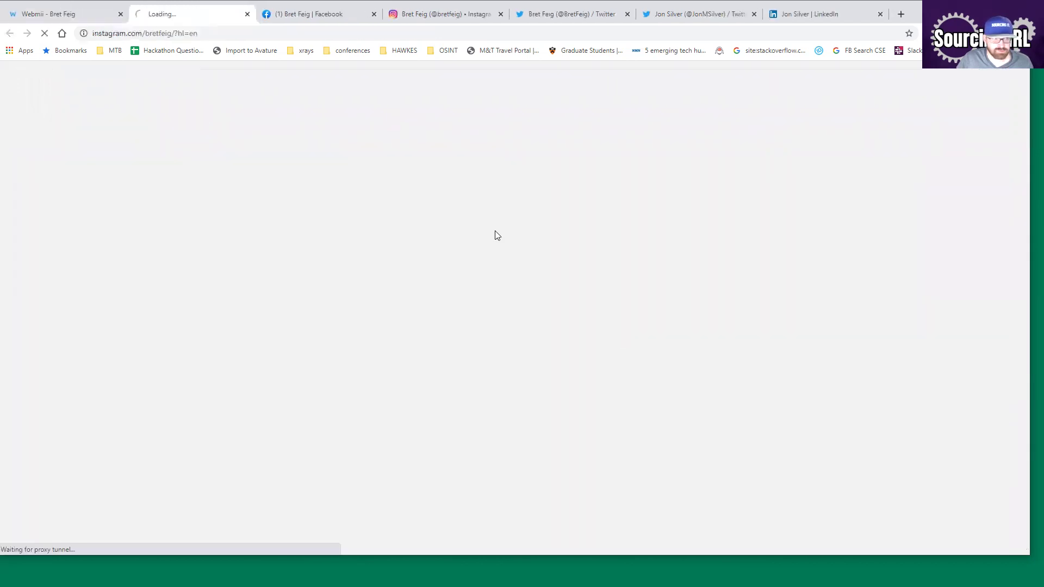
pyautogui.click(33, 16)
pyautogui.moveTo(515, 375); pyautogui.dragTo(22, 131)
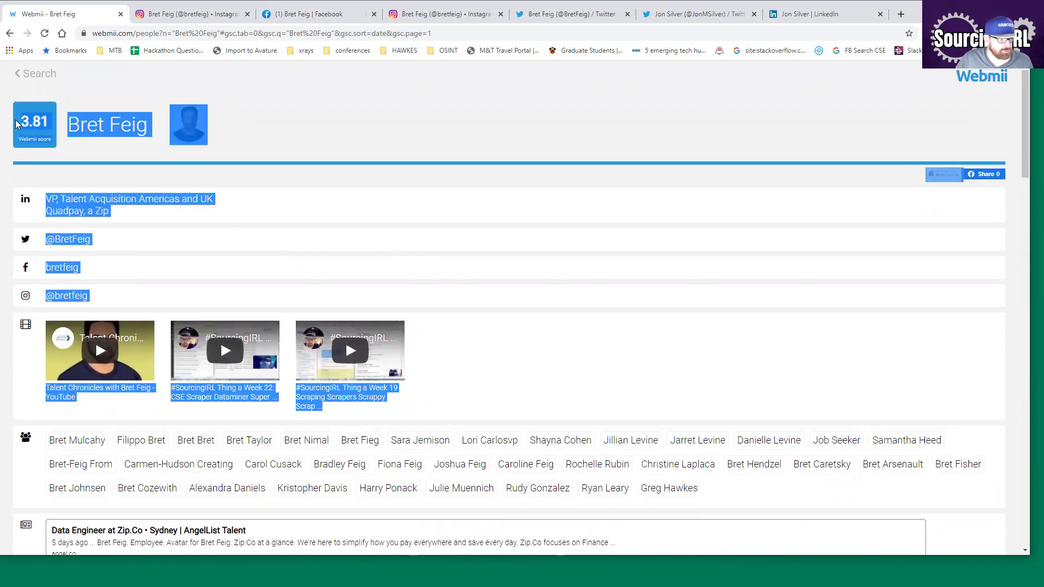
pyautogui.rightClick(207, 193)
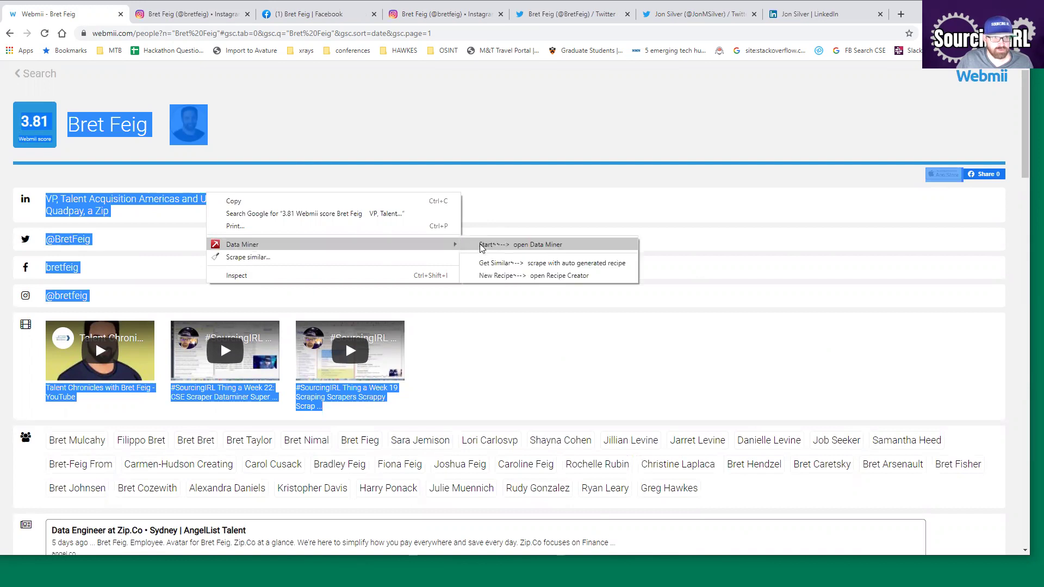
pyautogui.click(482, 246)
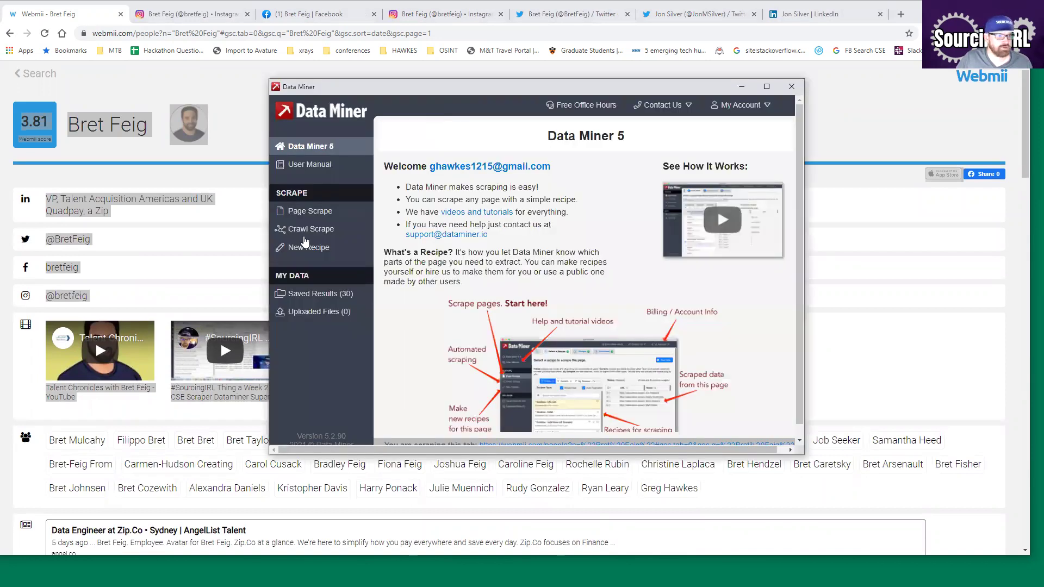
# Choose Page Scrape, filter recipes to My Recipes (142), and maximize the Data Miner window
pyautogui.click(311, 212)
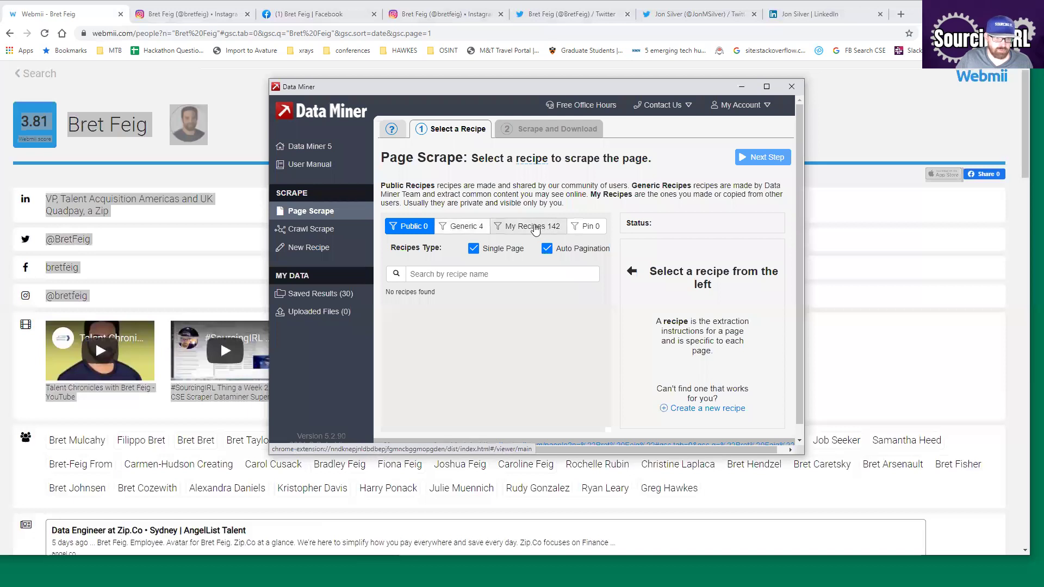
pyautogui.click(403, 227)
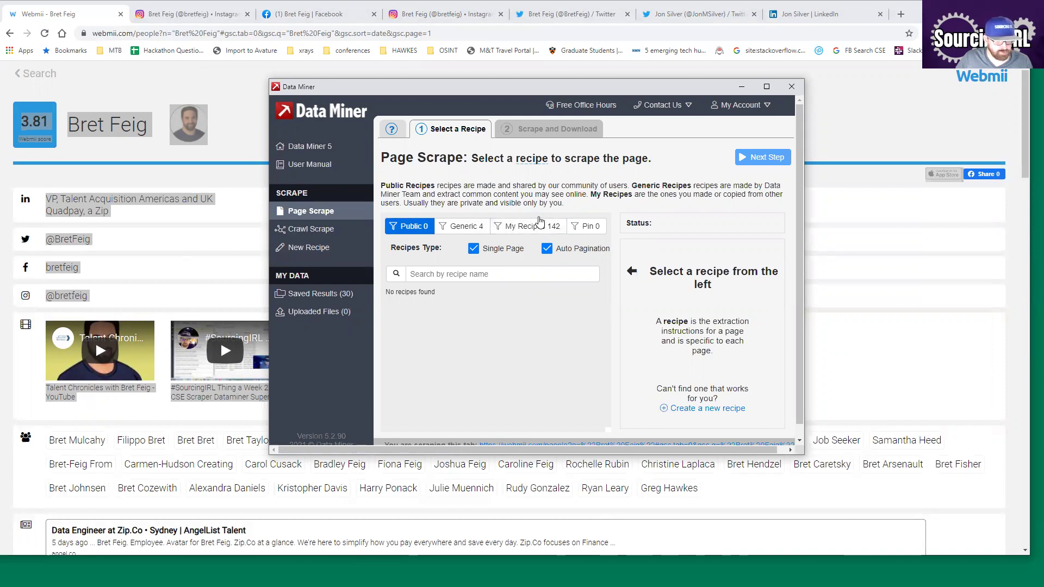
pyautogui.click(533, 227)
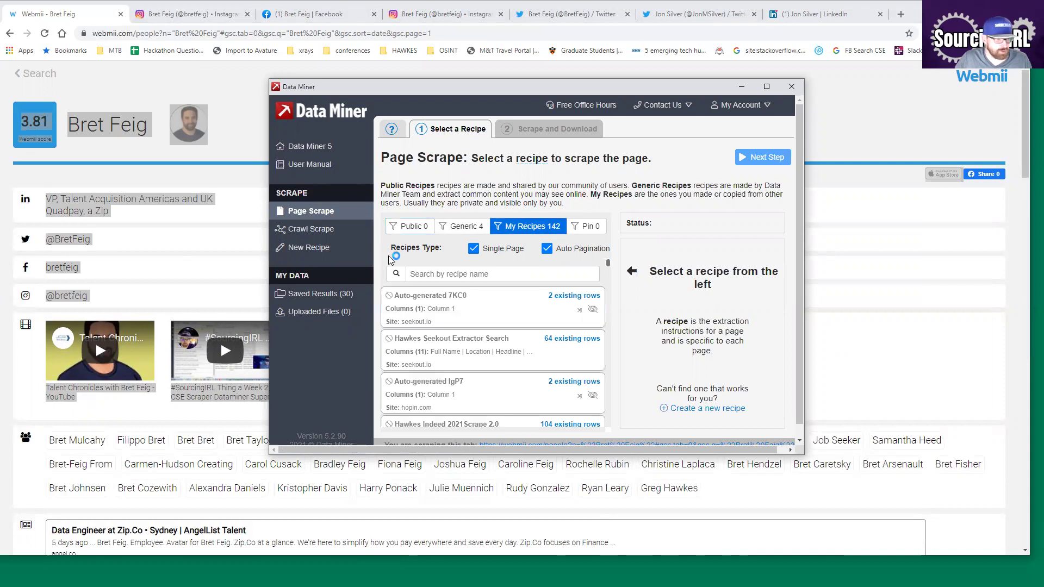
pyautogui.scroll(-2, 228, 265)
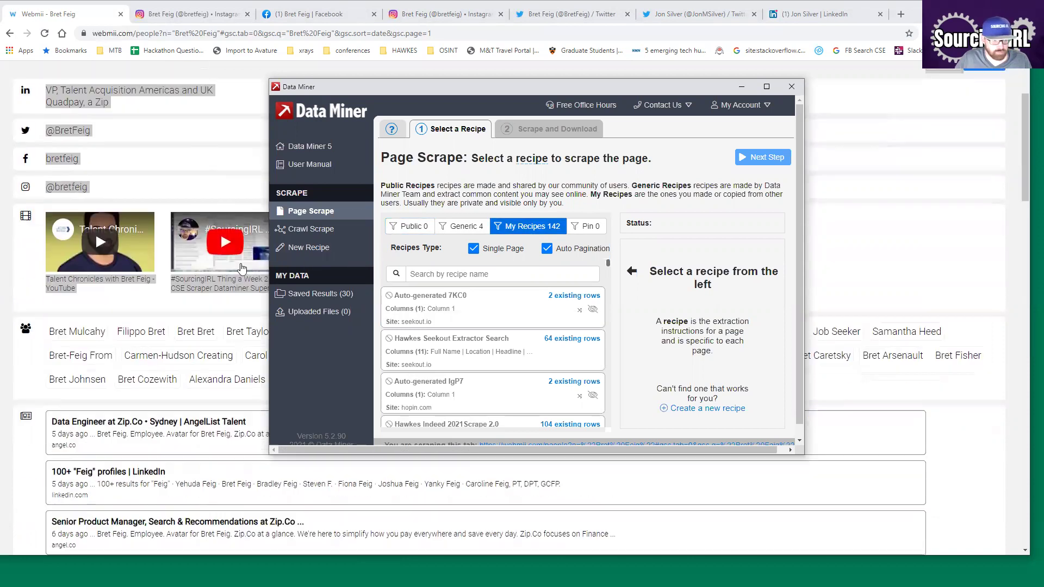
pyautogui.scroll(-3, 261, 381)
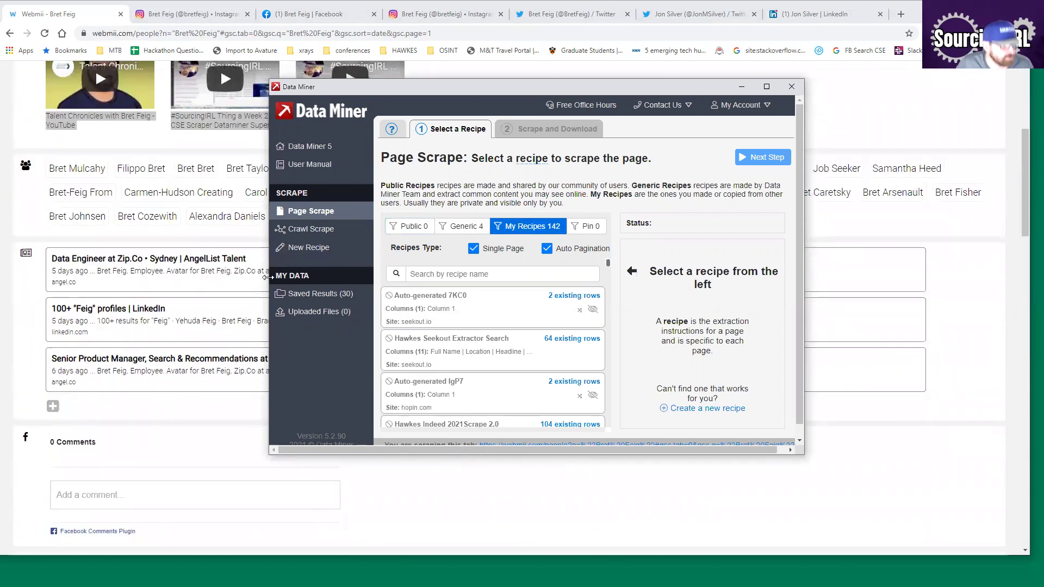
pyautogui.scroll(3, 163, 278)
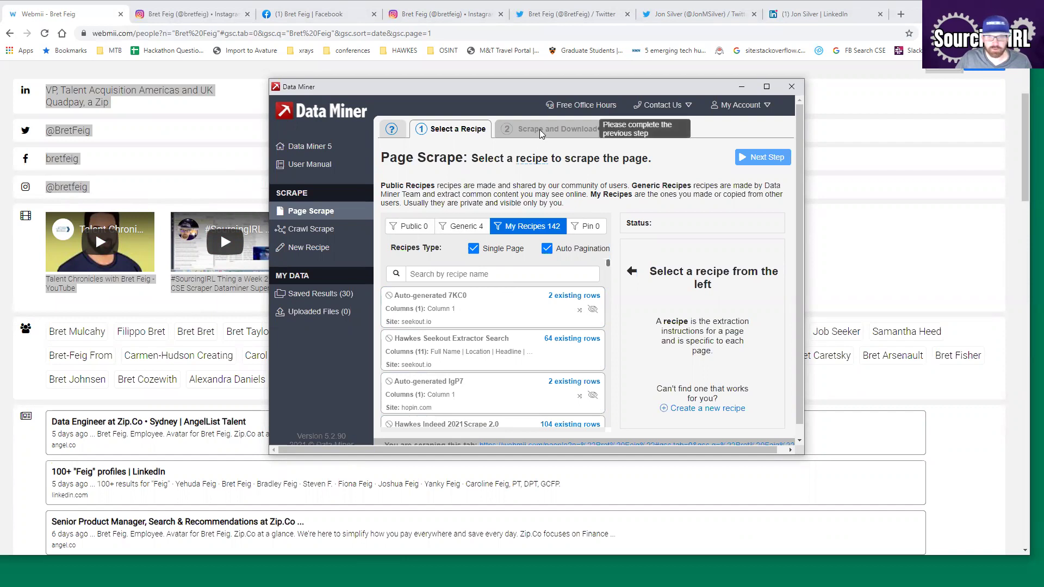
pyautogui.moveTo(545, 300)
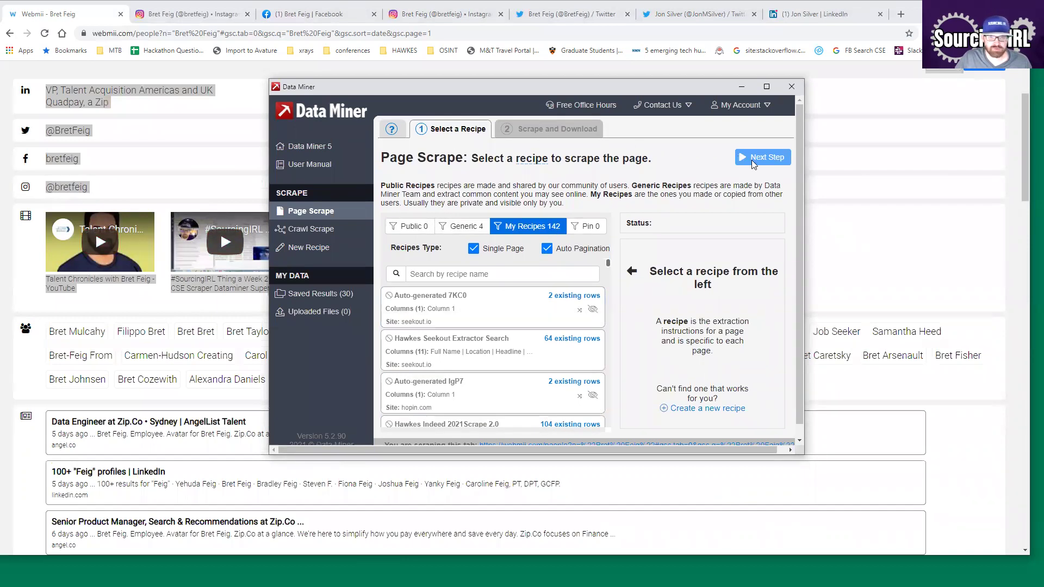
pyautogui.click(767, 87)
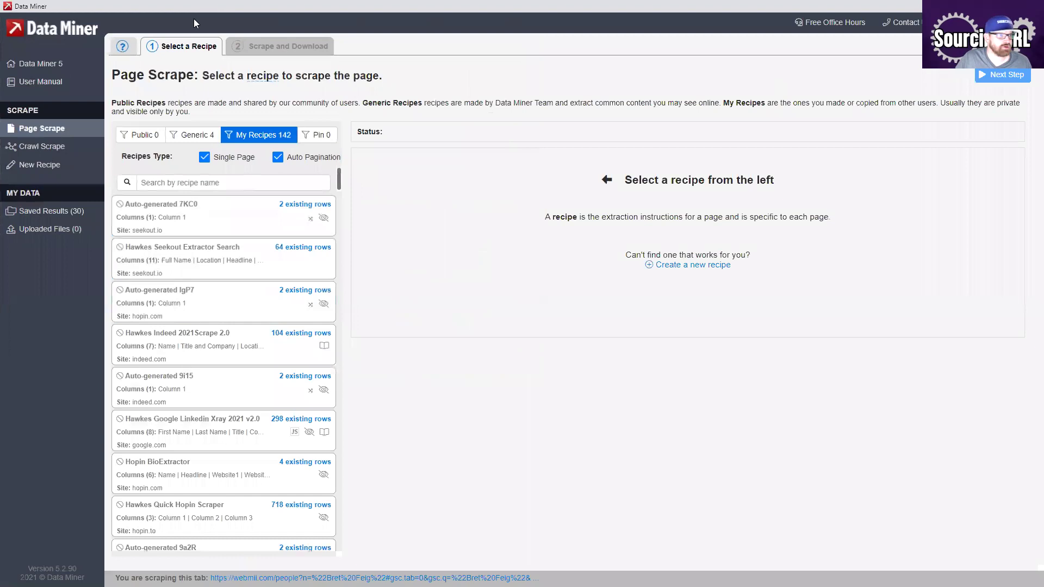
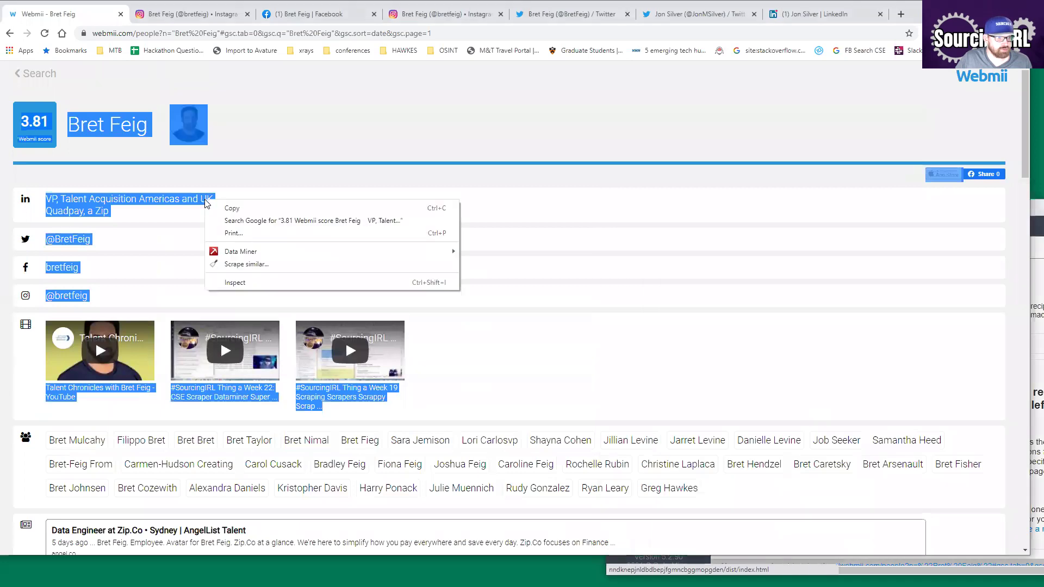
# Show the Data Miner submenu from the context menu on the Webmii profile page
pyautogui.moveTo(251, 251)
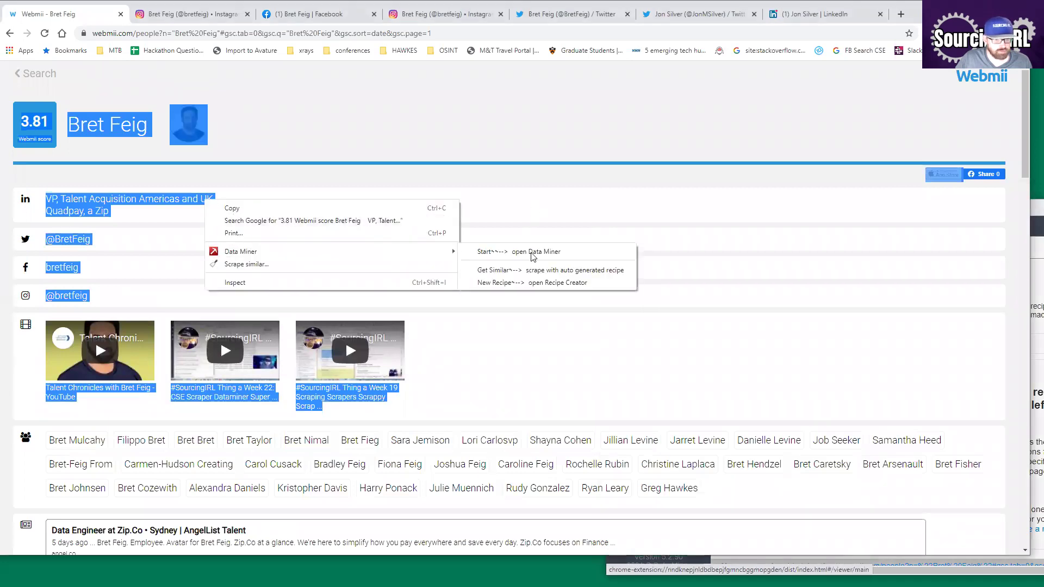
# Start a new webmii.com recipe with the Details / Profile Page type and add Column 1
pyautogui.click(534, 282)
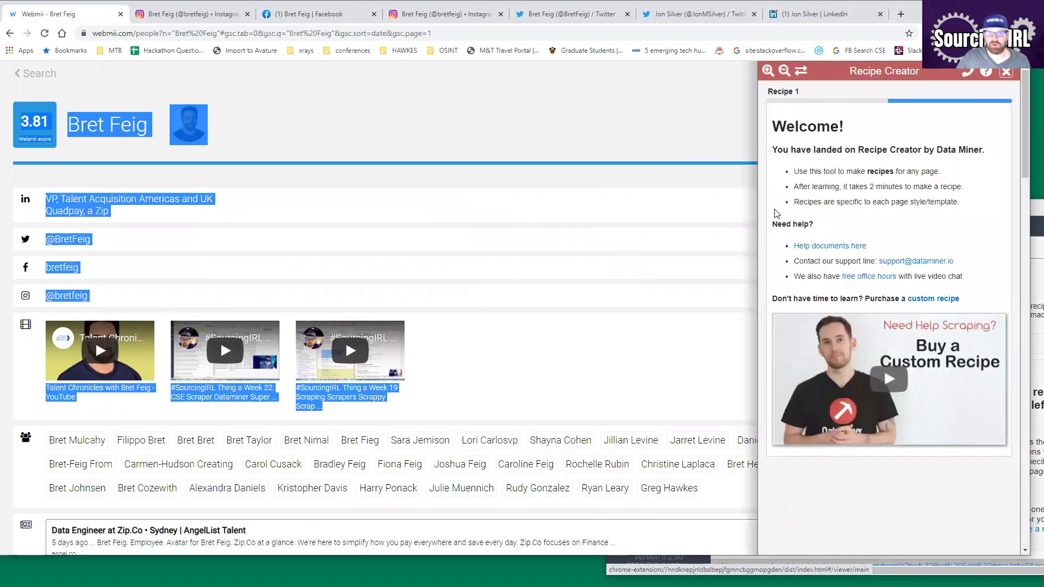
pyautogui.click(809, 116)
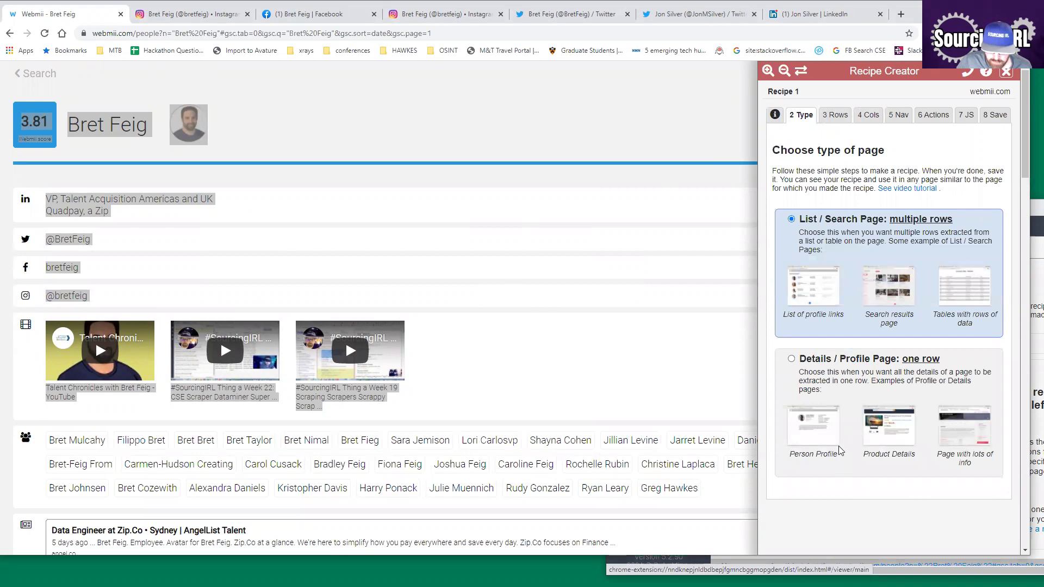
pyautogui.click(792, 358)
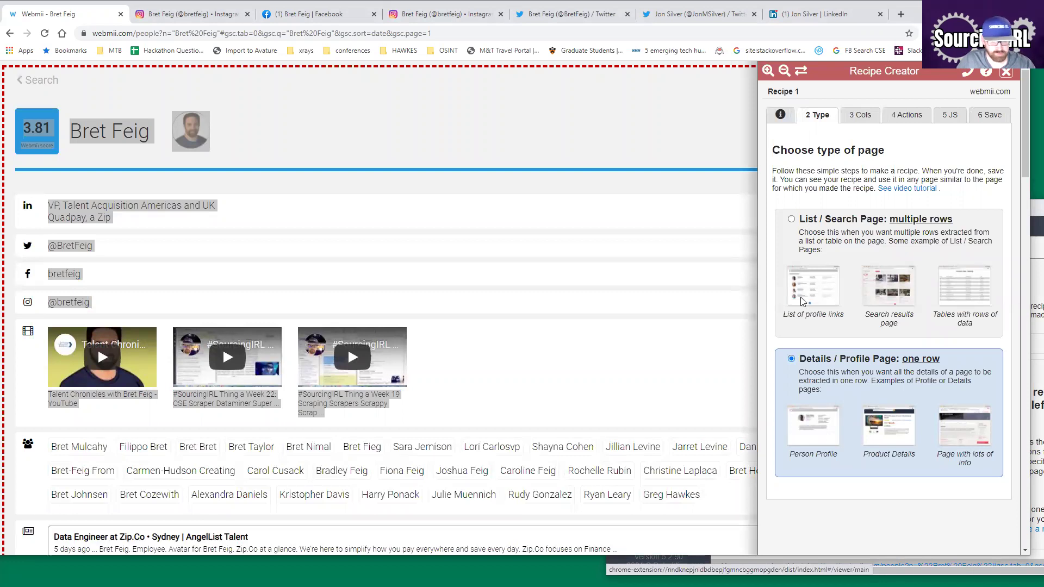
pyautogui.scroll(-4, 347, 130)
pyautogui.scroll(3, 348, 130)
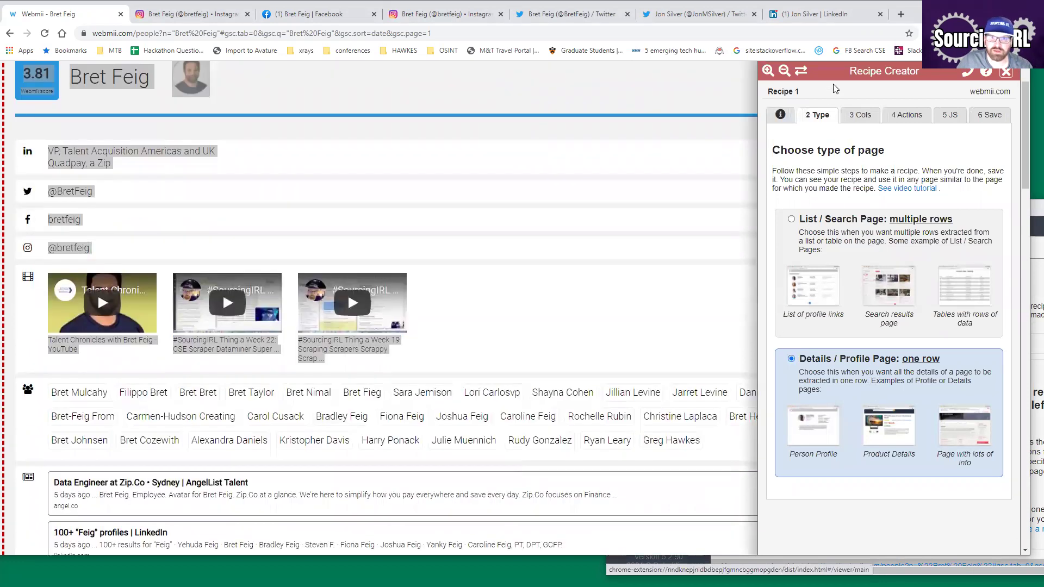
pyautogui.scroll(-3, 862, 401)
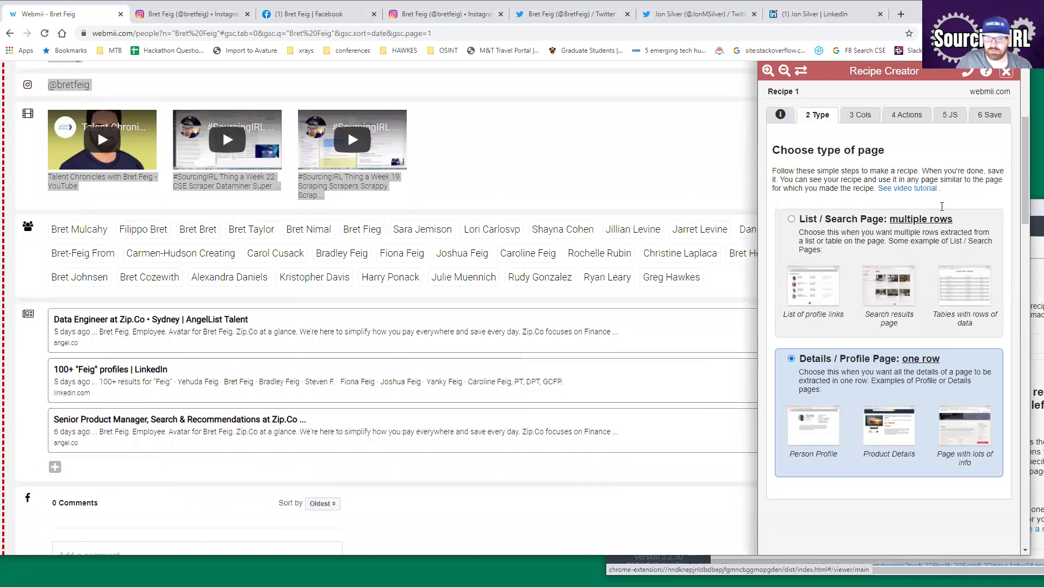
pyautogui.click(859, 115)
pyautogui.click(818, 229)
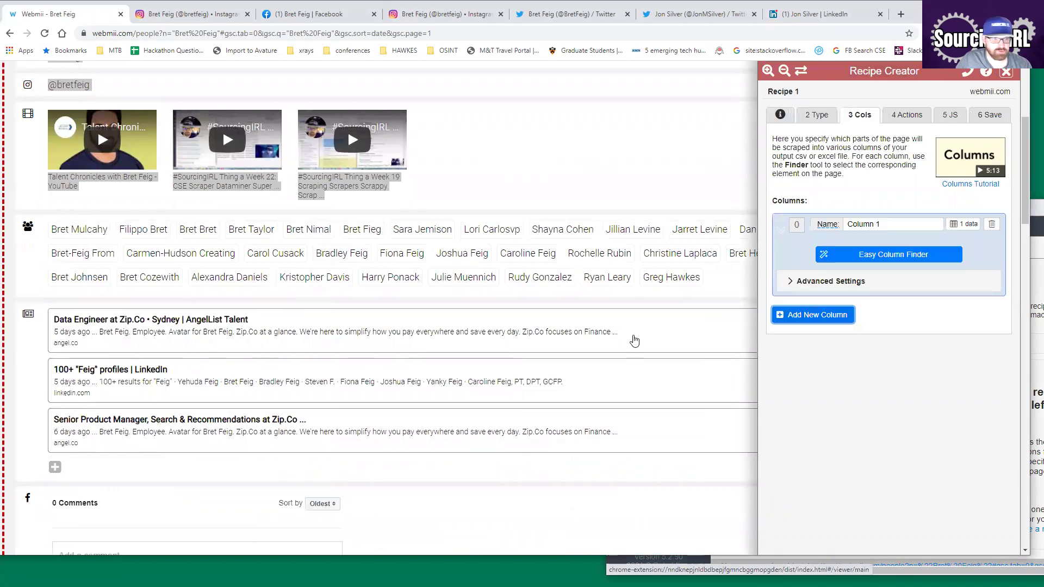
# Map Column 1 to the profile's name as Text and select its default name for renaming
pyautogui.scroll(4, 543, 310)
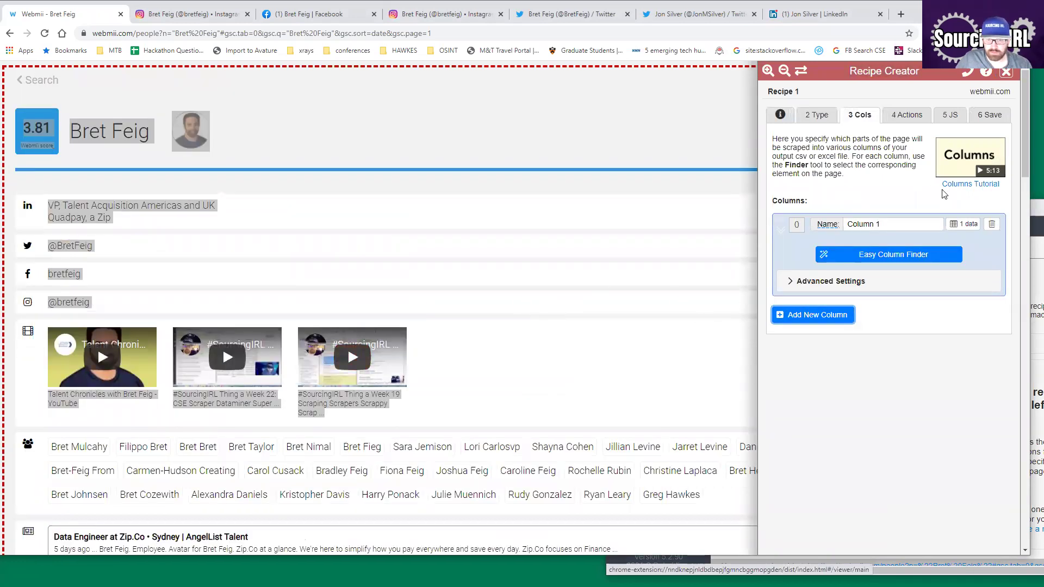
pyautogui.click(878, 255)
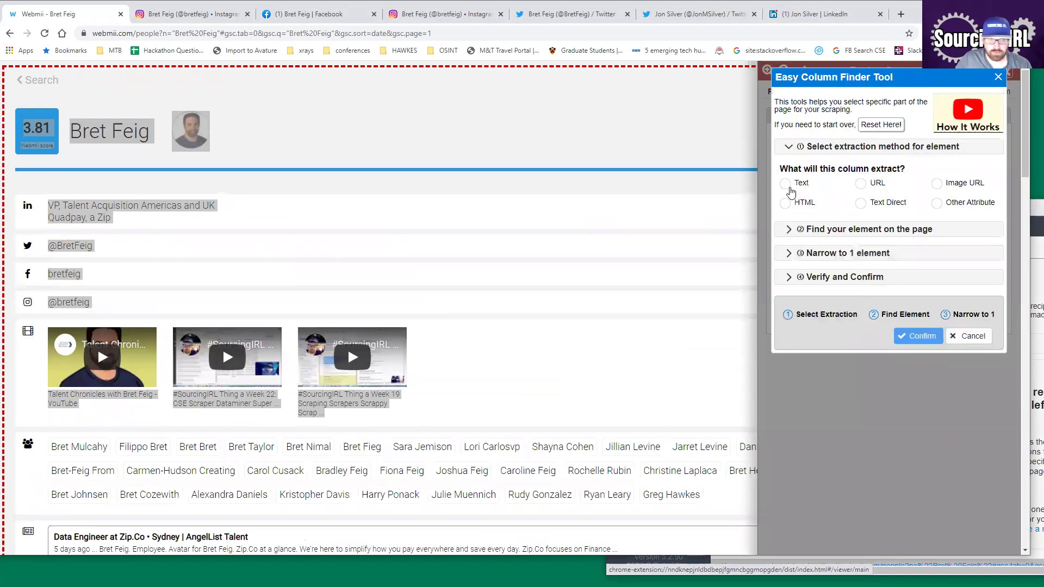
pyautogui.click(788, 185)
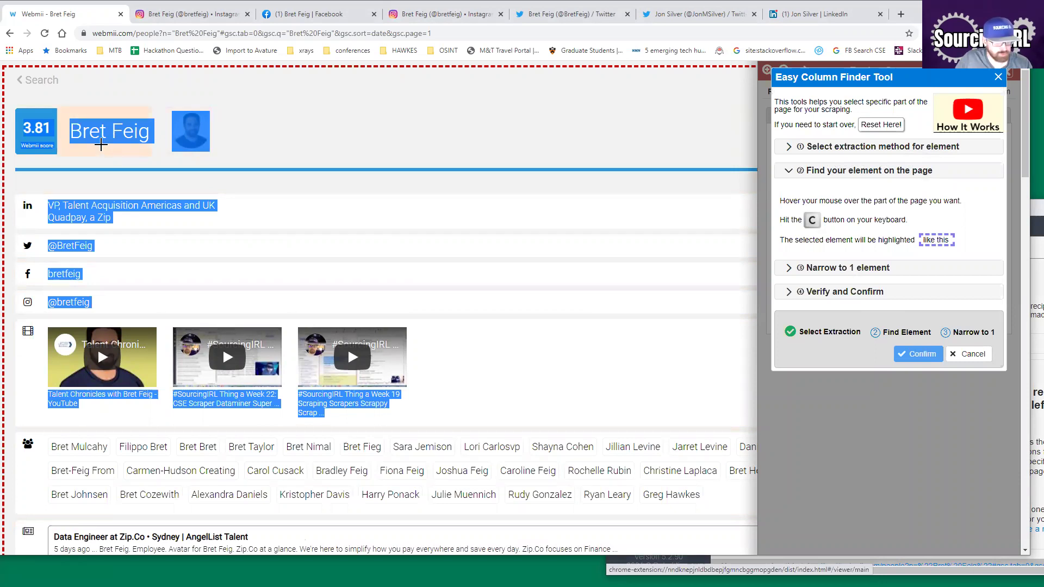
pyautogui.press('c')
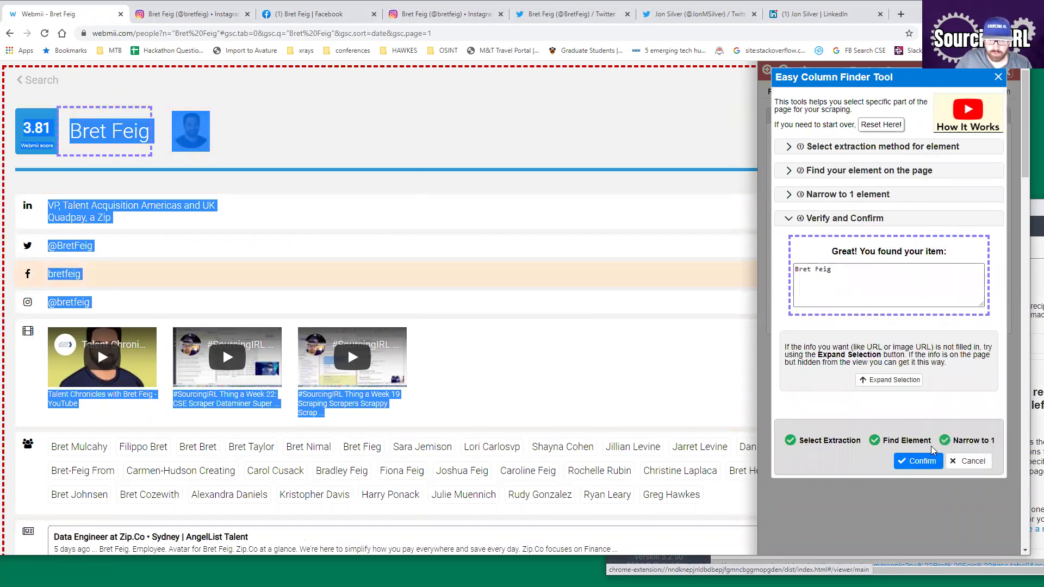
pyautogui.click(921, 462)
pyautogui.moveTo(879, 223); pyautogui.dragTo(798, 224)
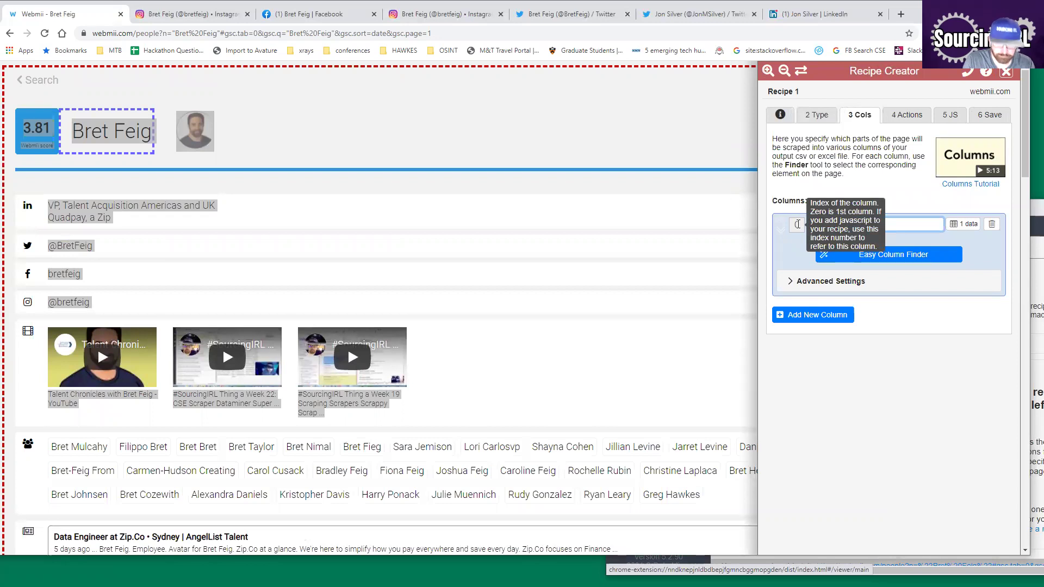
# Name the first column 'Full name' and map a second column to the job headline (item #2) as Text
pyautogui.write('Full name')
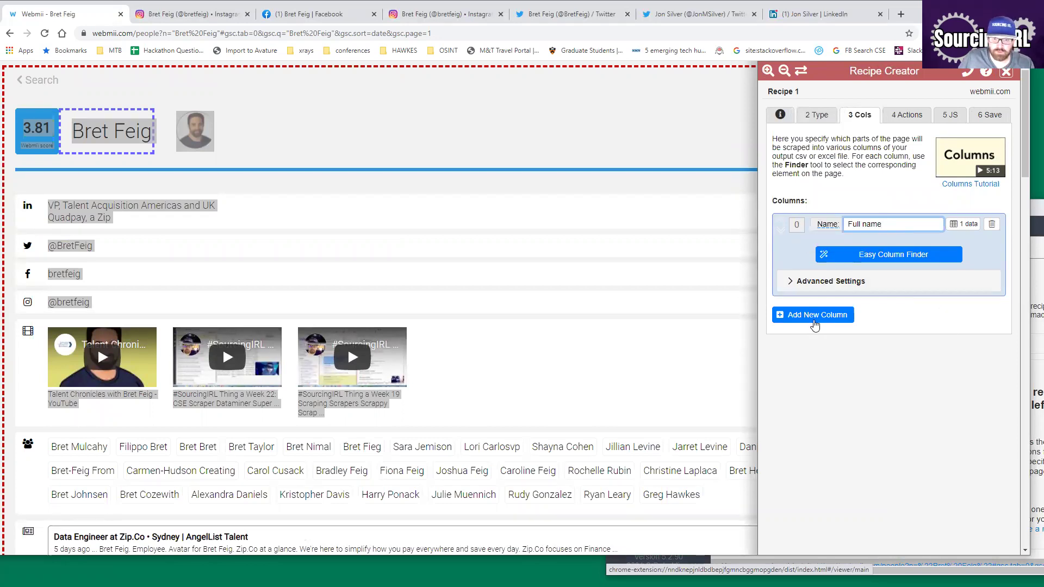
pyautogui.click(825, 311)
pyautogui.click(898, 302)
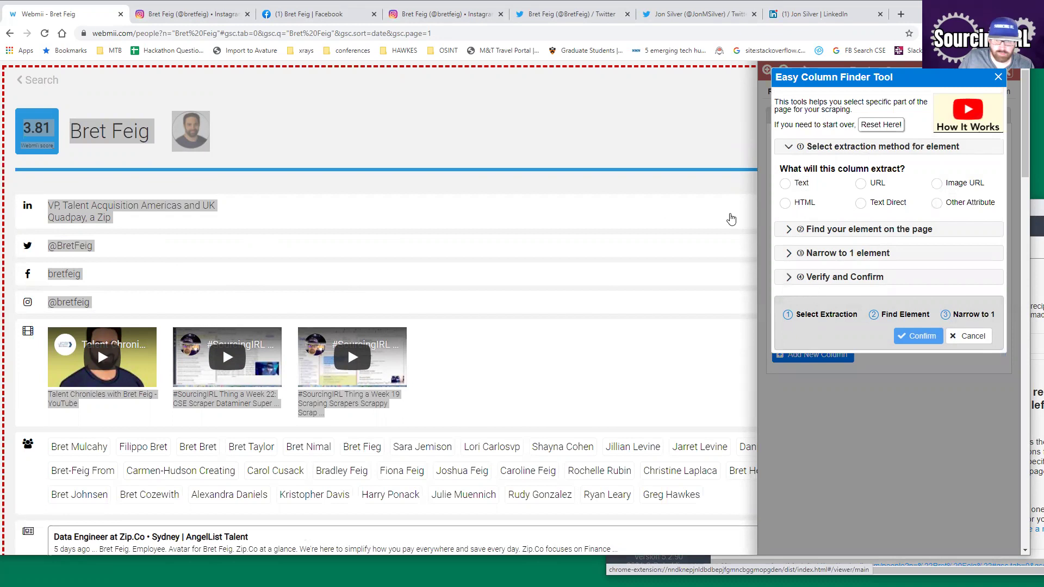
pyautogui.click(787, 185)
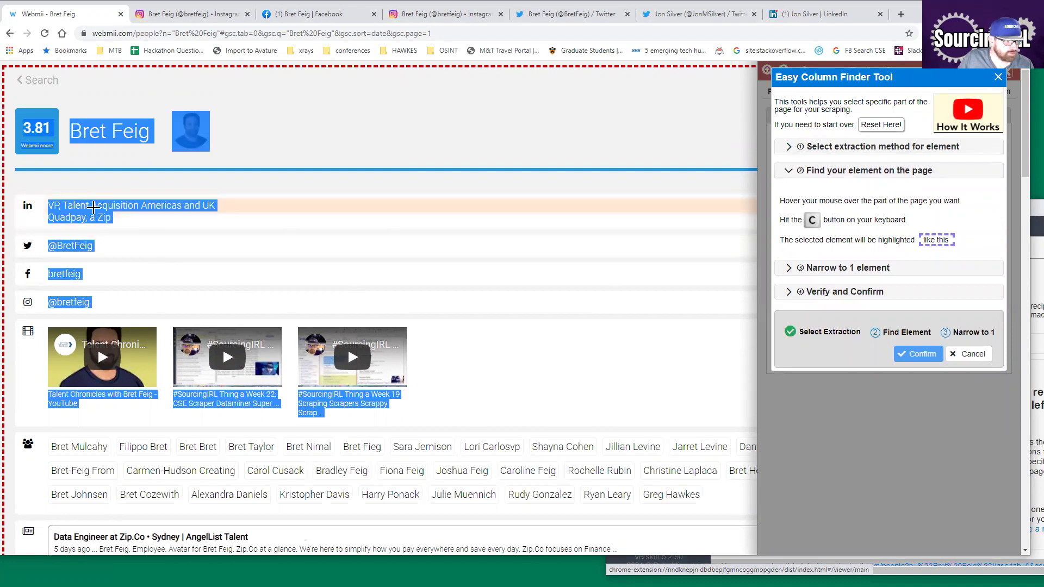
pyautogui.press('c')
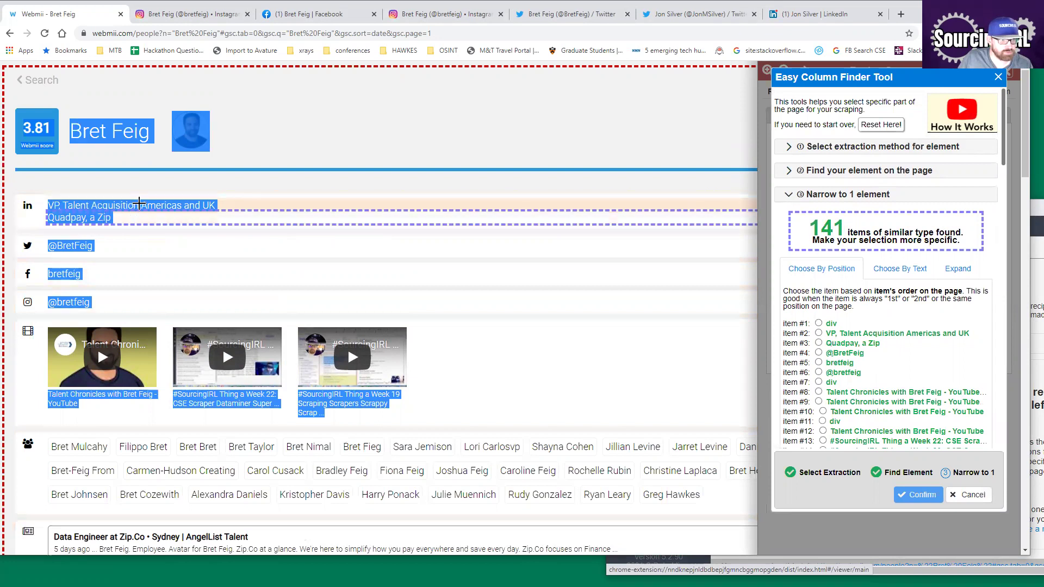
pyautogui.scroll(-1, 909, 341)
pyautogui.scroll(-3, 909, 340)
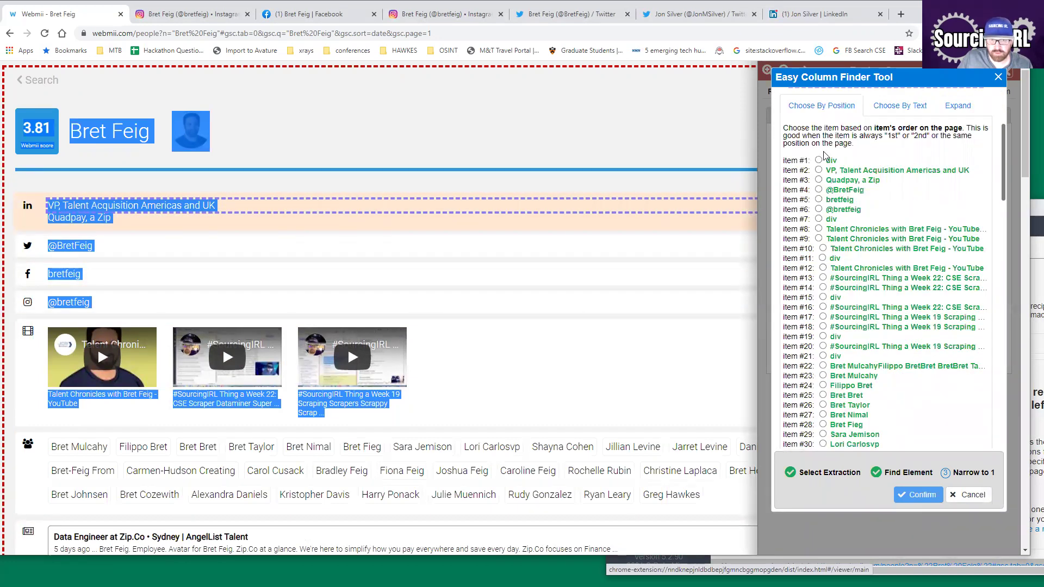
pyautogui.click(818, 171)
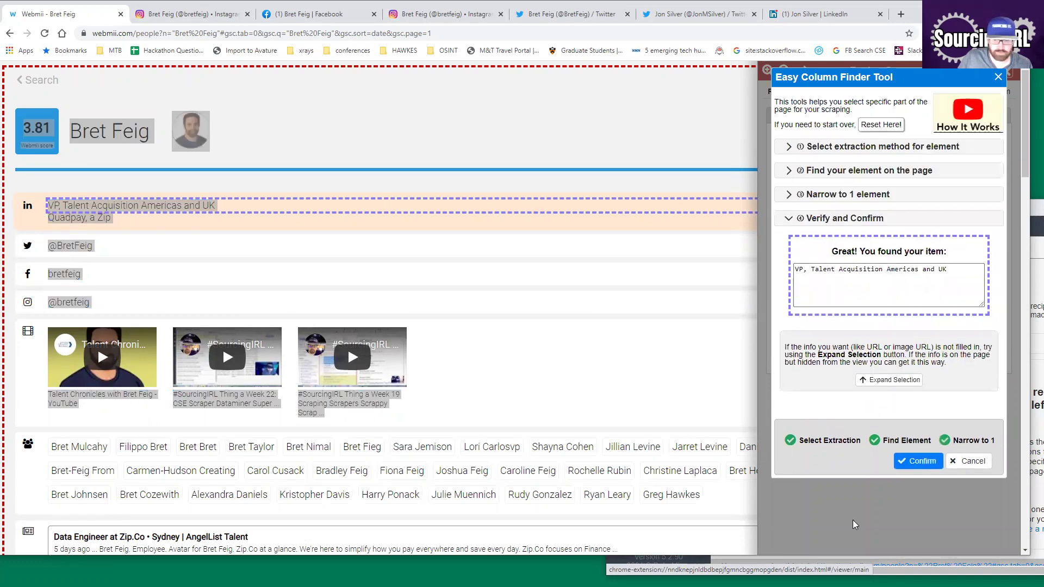
pyautogui.click(911, 462)
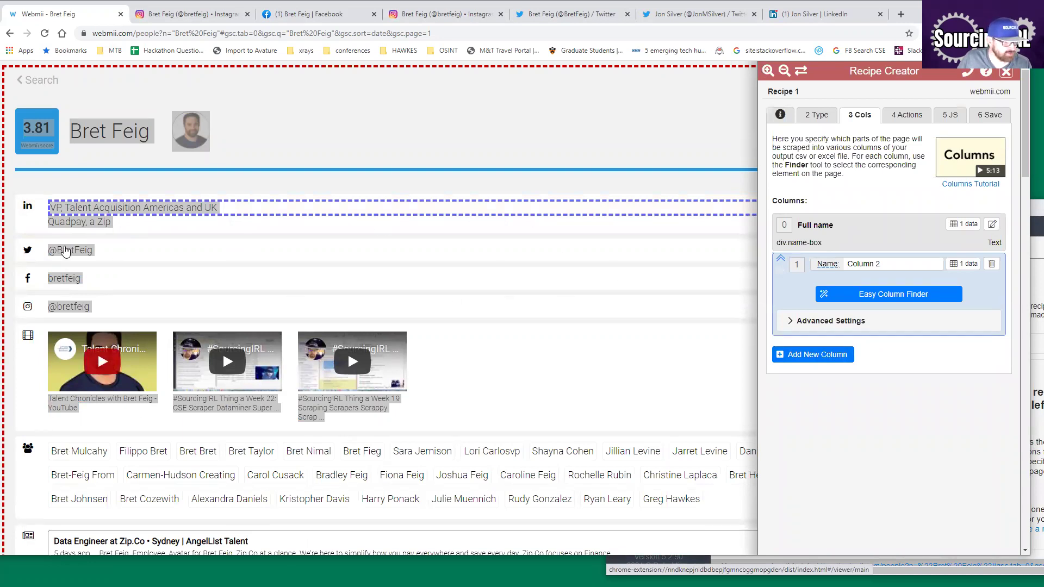
# Rename the second column to 'Title' and add a third column
pyautogui.click(900, 261)
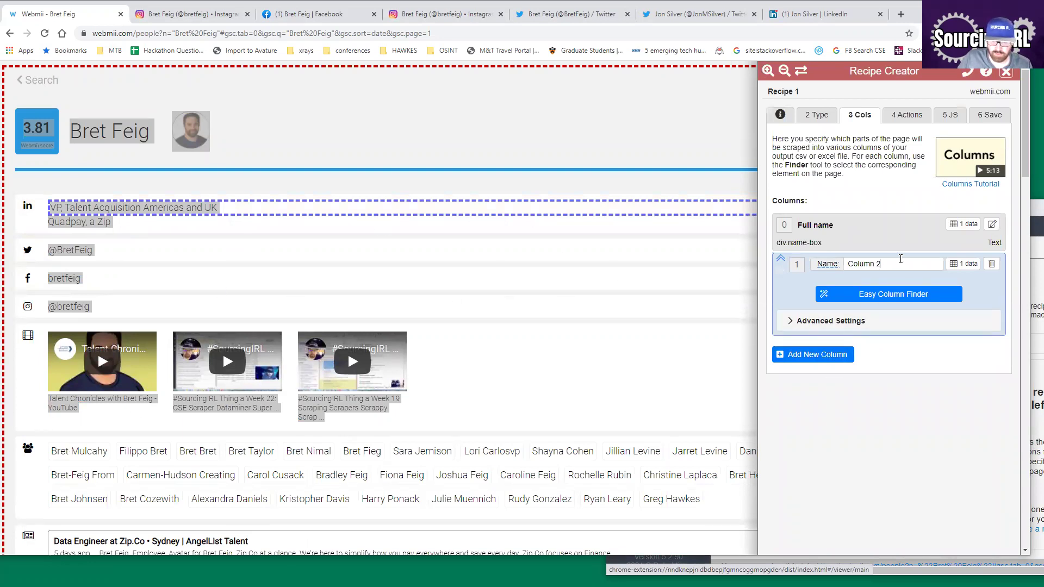
pyautogui.moveTo(900, 259); pyautogui.dragTo(831, 256)
pyautogui.write('Title')
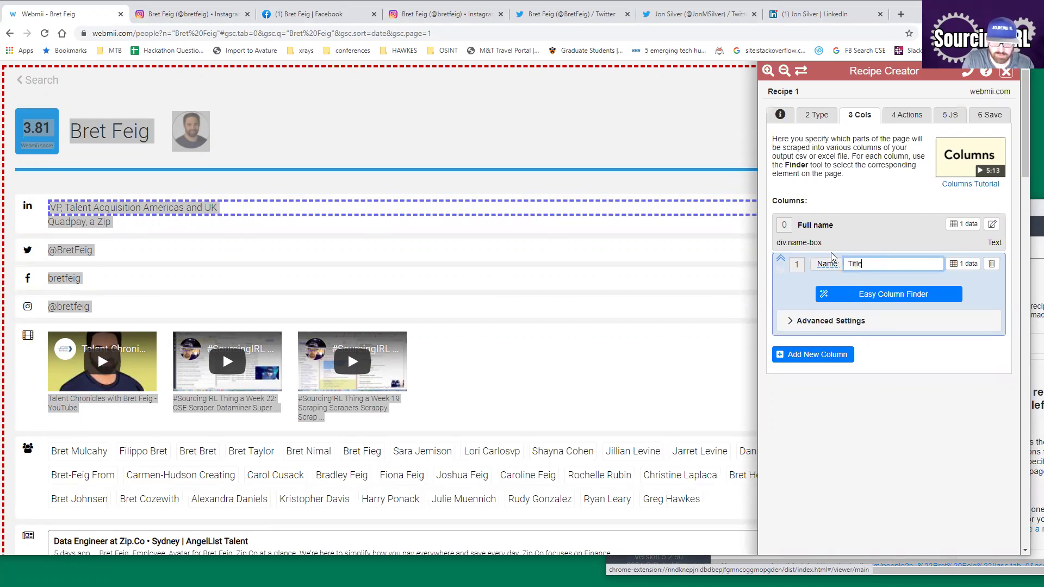
pyautogui.click(794, 355)
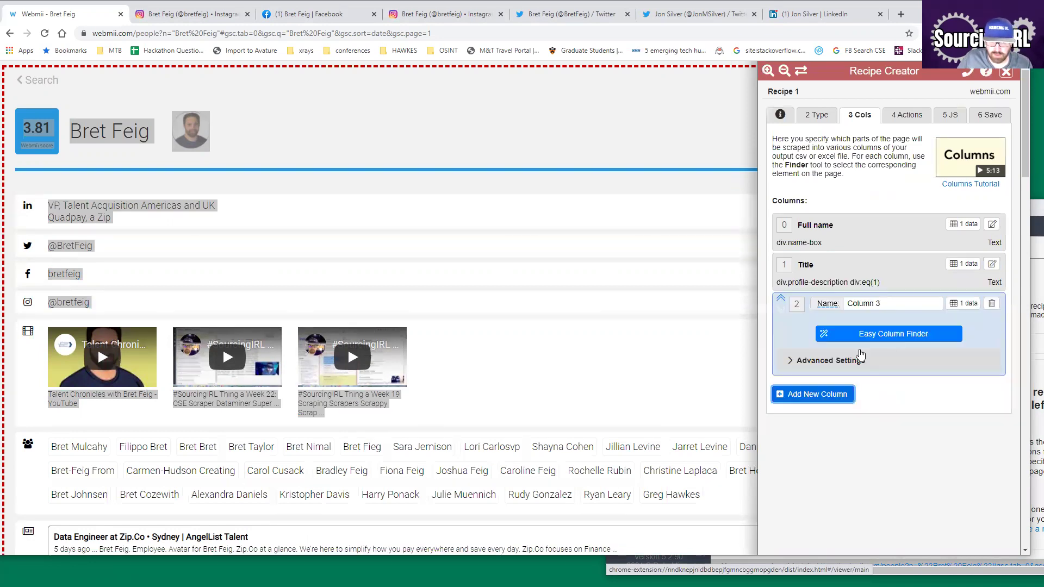
# Try capturing the LinkedIn row as a link for the third column, briefly visiting the LinkedIn page
pyautogui.click(892, 333)
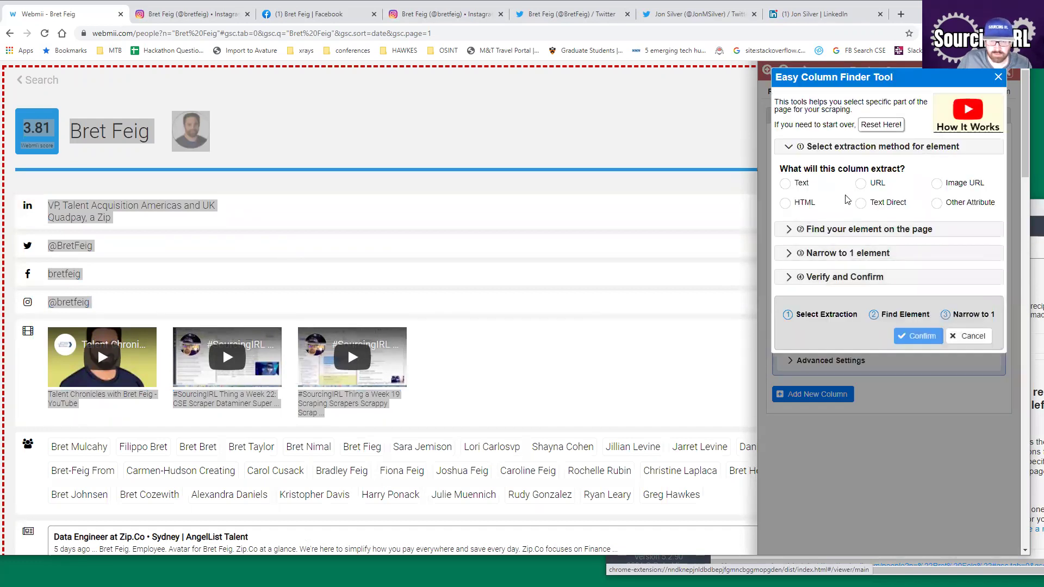
pyautogui.click(868, 186)
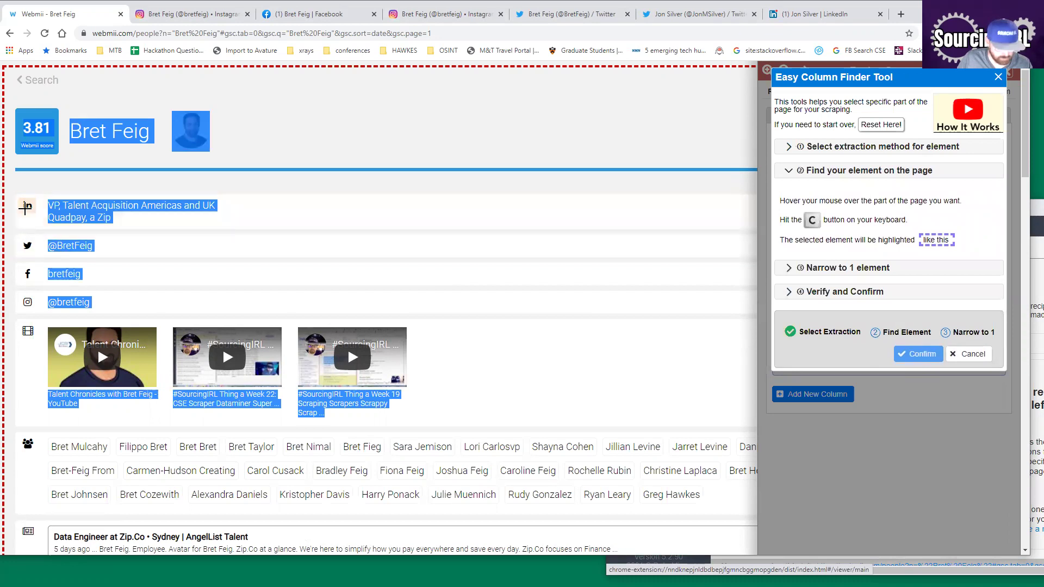
pyautogui.press('c')
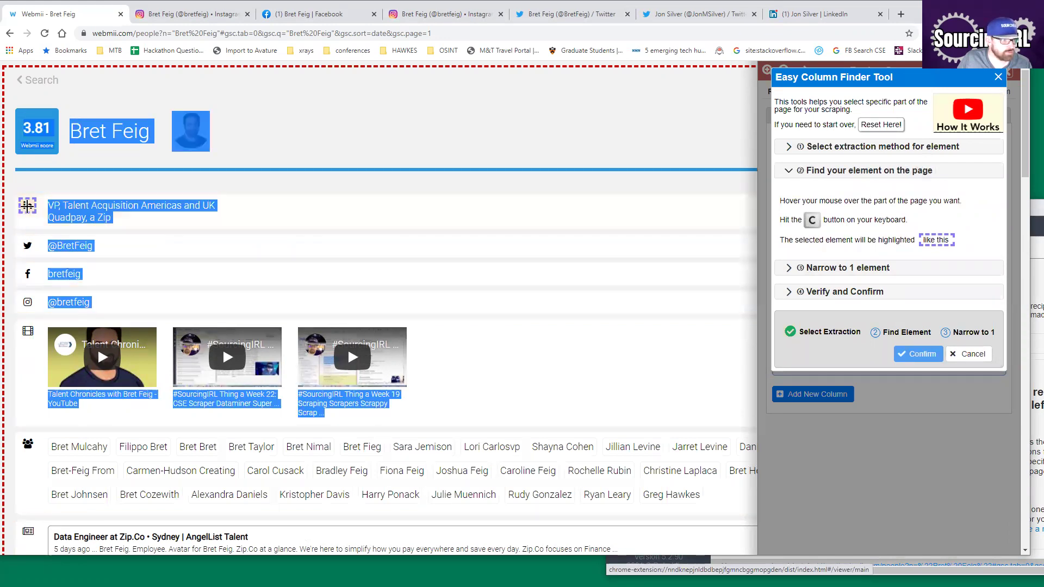
pyautogui.press('c')
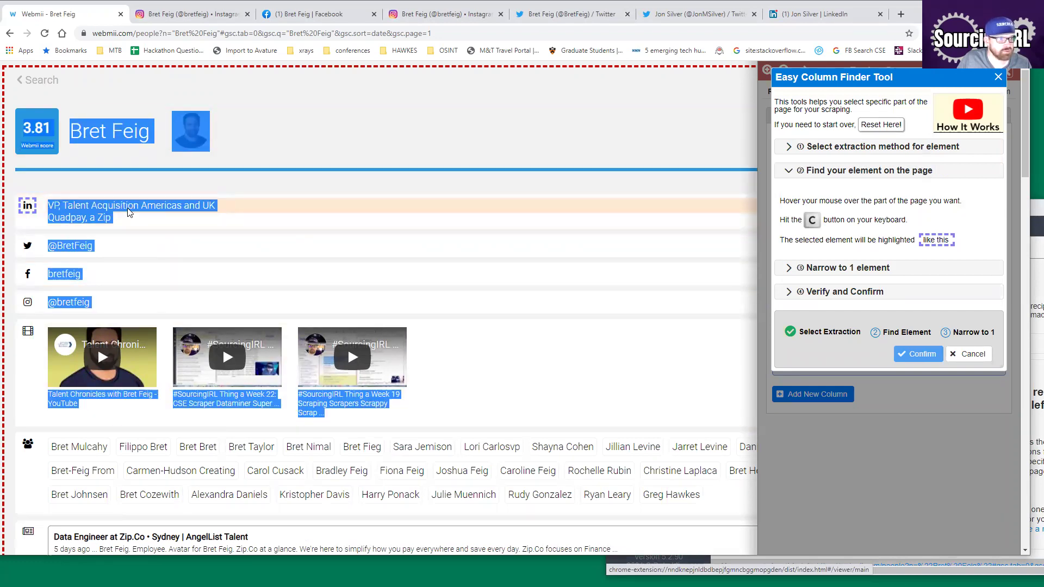
pyautogui.click(129, 212)
pyautogui.click(58, 15)
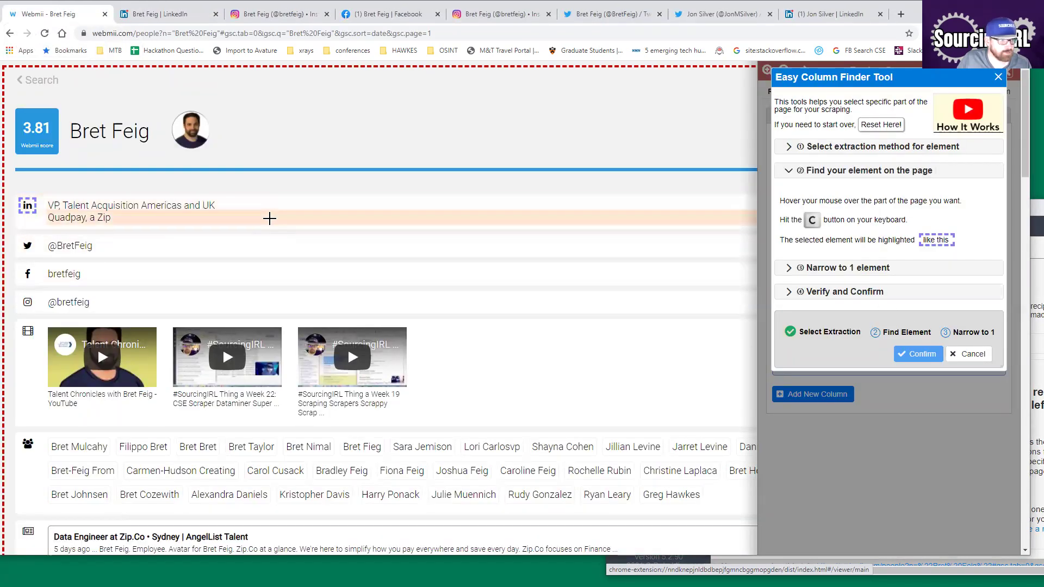
pyautogui.press('c')
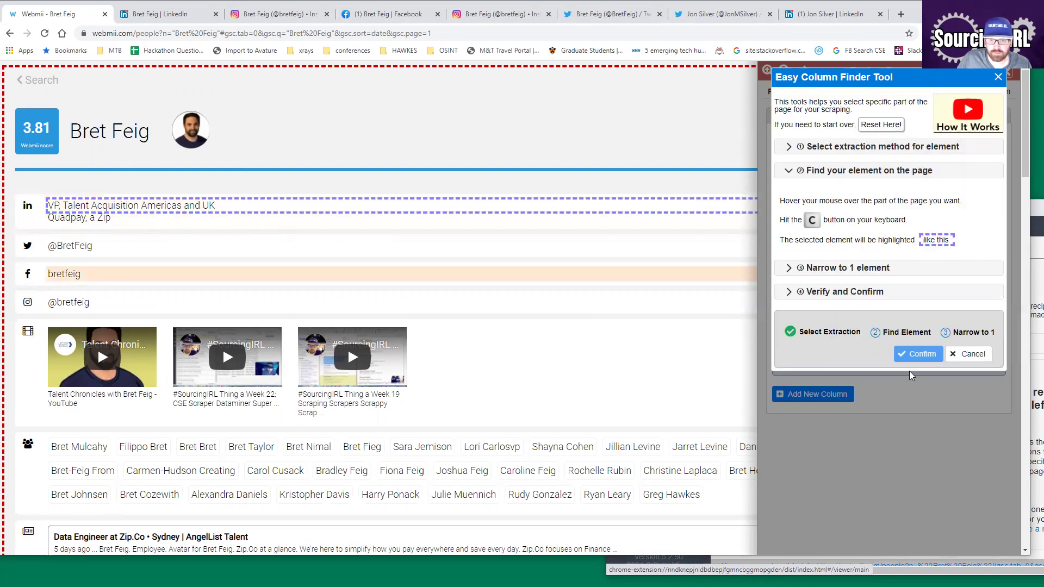
# Restart the column finder, switch the extraction method to Text, and confirm to begin picking
pyautogui.click(881, 125)
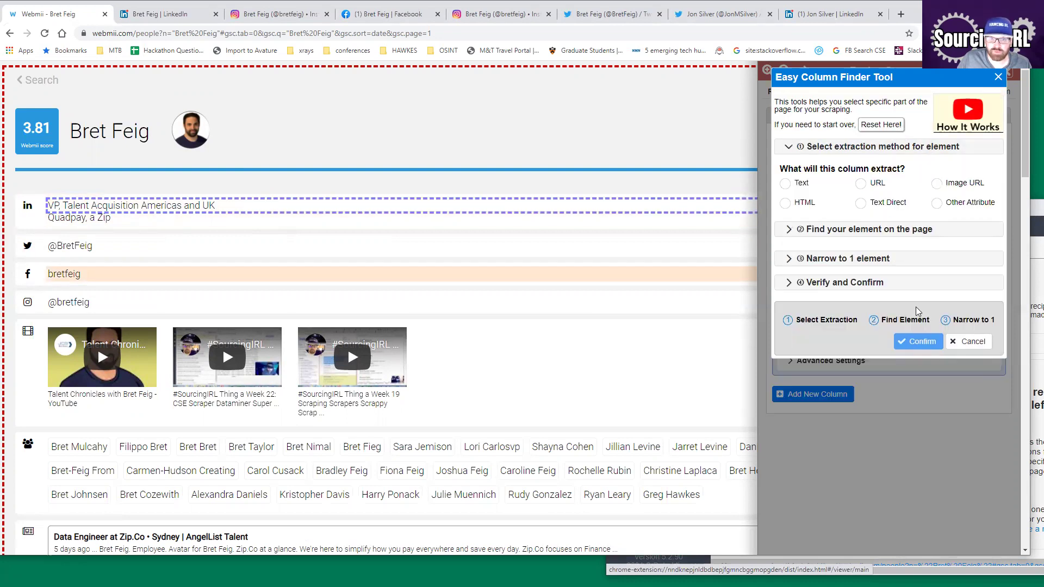
pyautogui.click(936, 184)
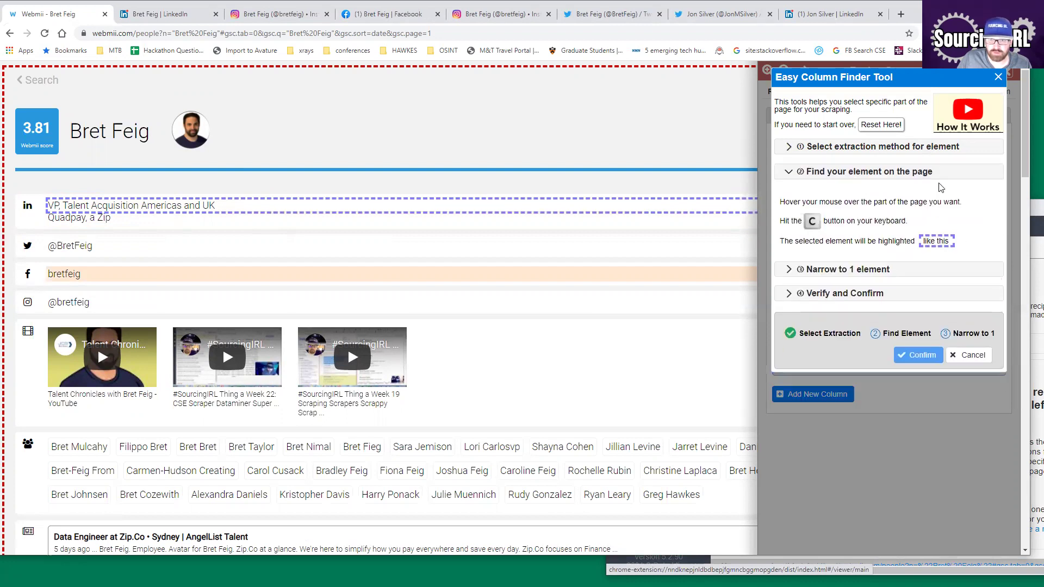
pyautogui.click(790, 171)
pyautogui.click(816, 147)
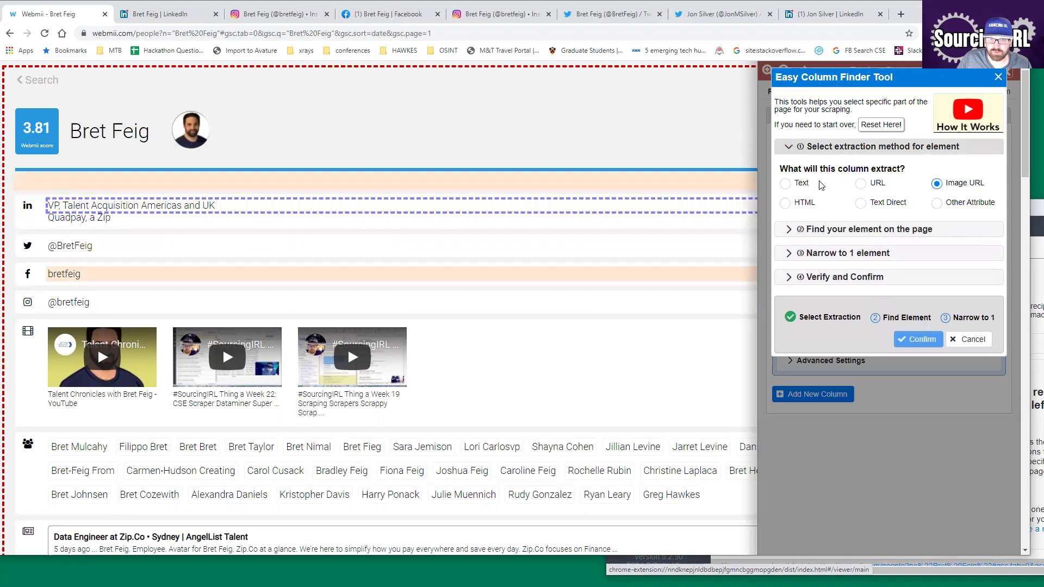
pyautogui.click(787, 185)
pyautogui.click(921, 340)
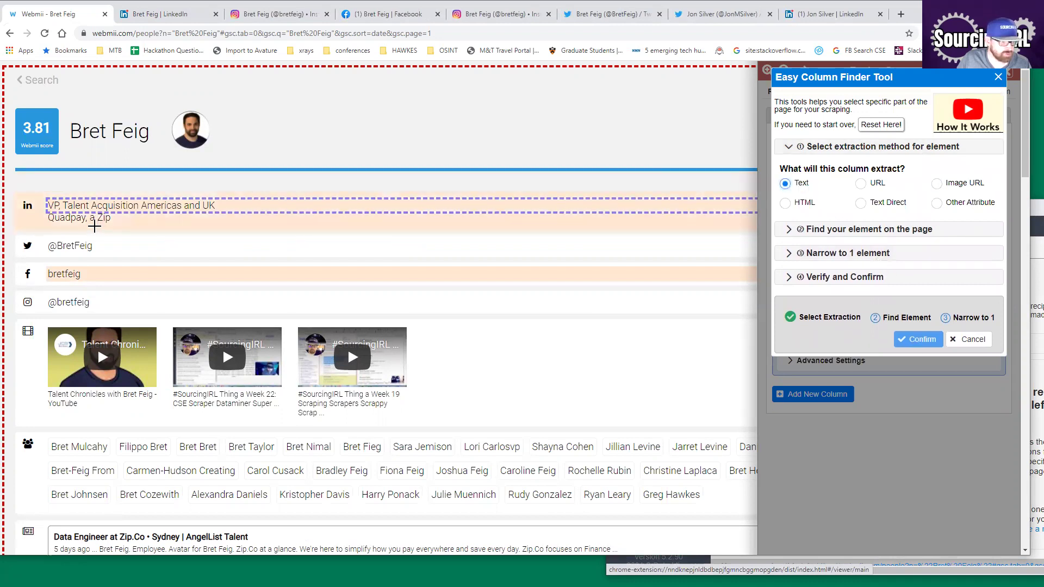
pyautogui.rightClick(24, 248)
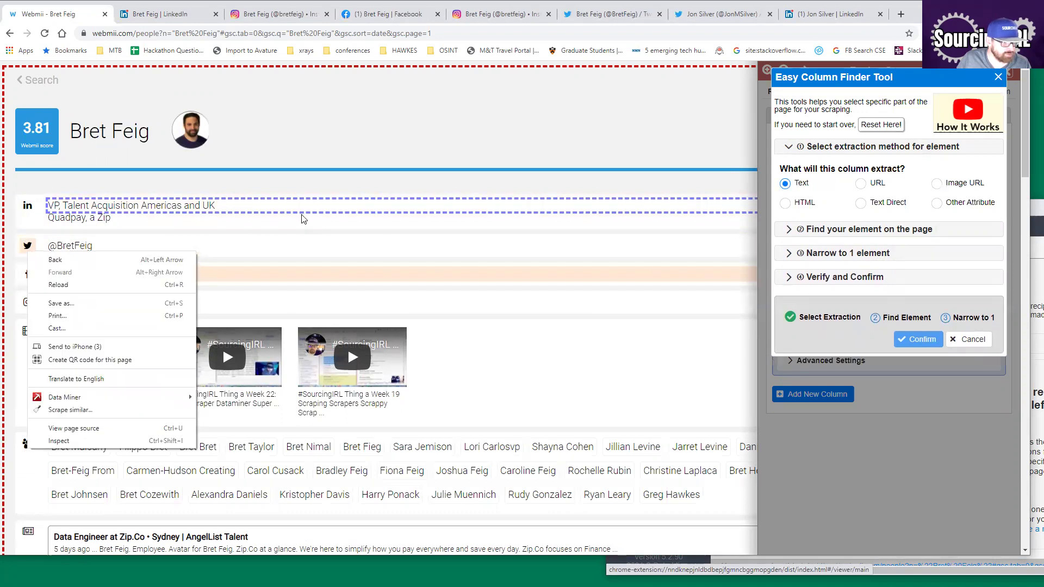
pyautogui.click(332, 230)
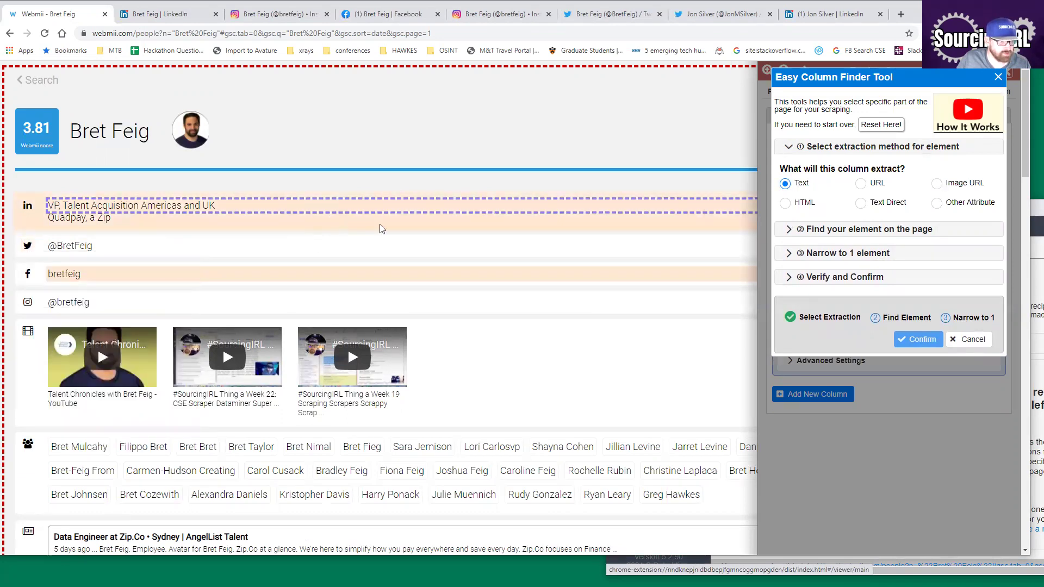
# Map the third column to the related-names list (item #1) on the Webmii profile
pyautogui.click(380, 226)
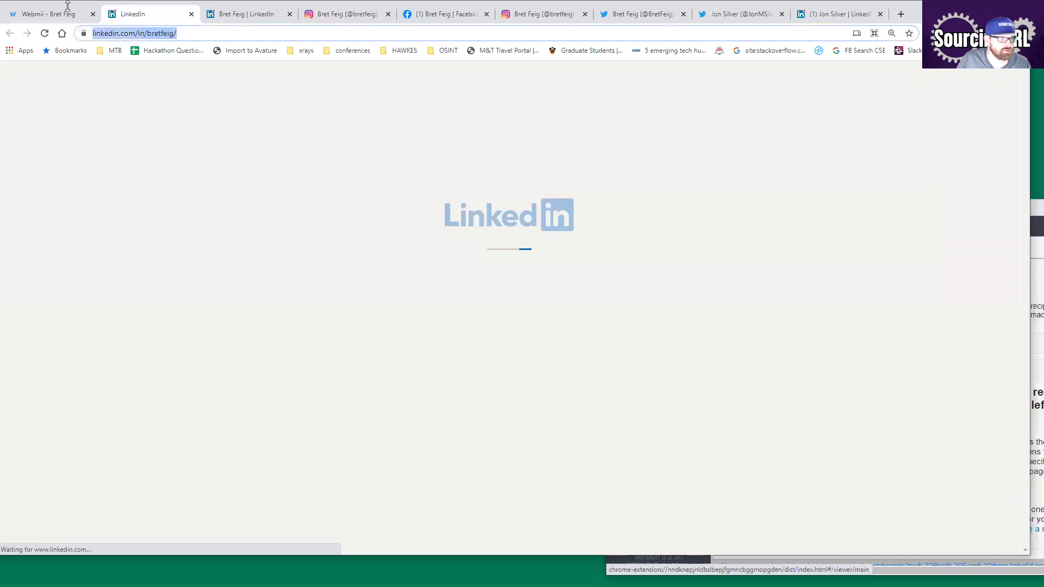
pyautogui.click(52, 13)
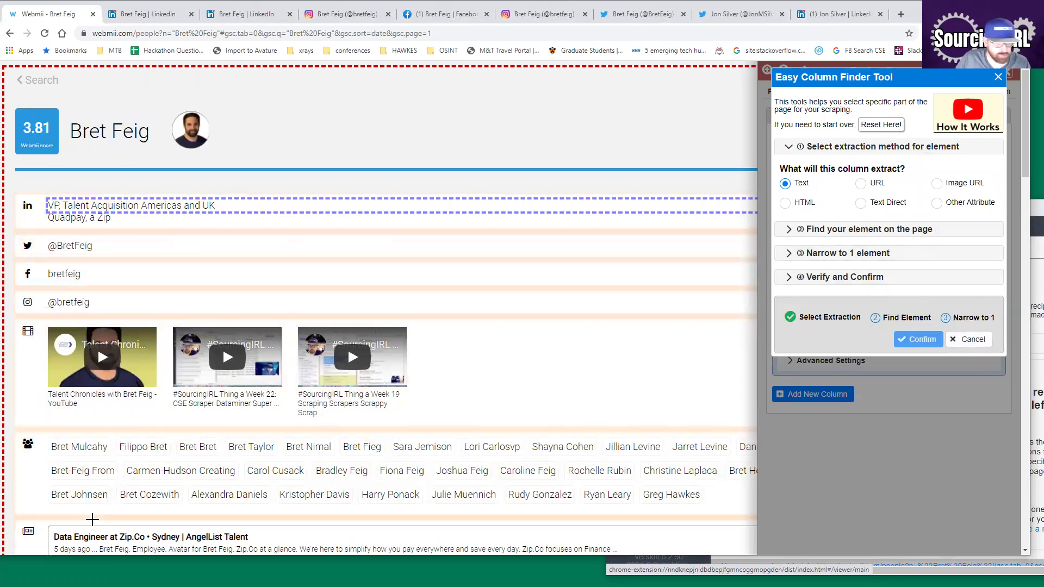
pyautogui.click(70, 508)
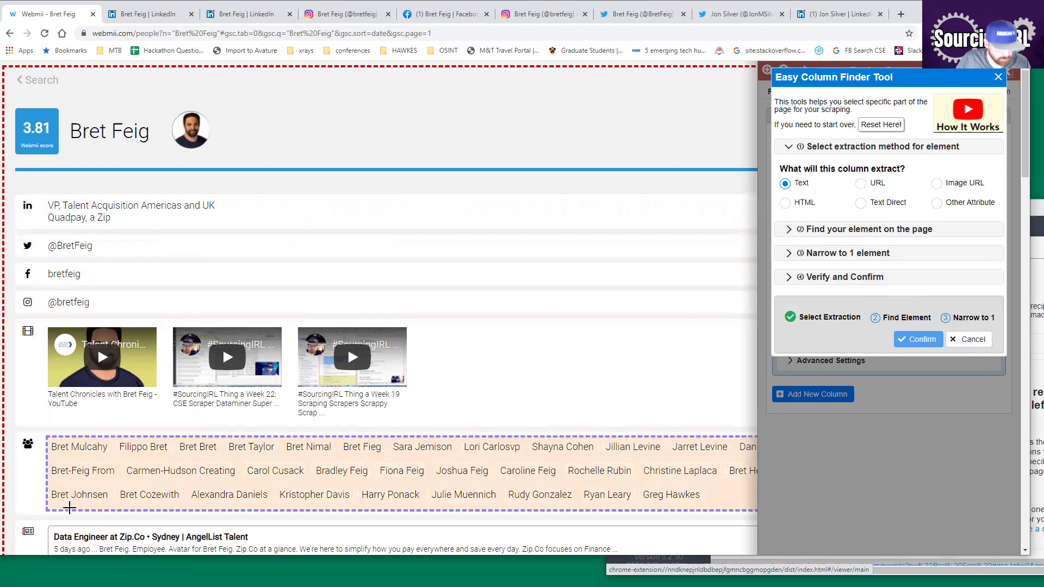
pyautogui.scroll(-4, 906, 371)
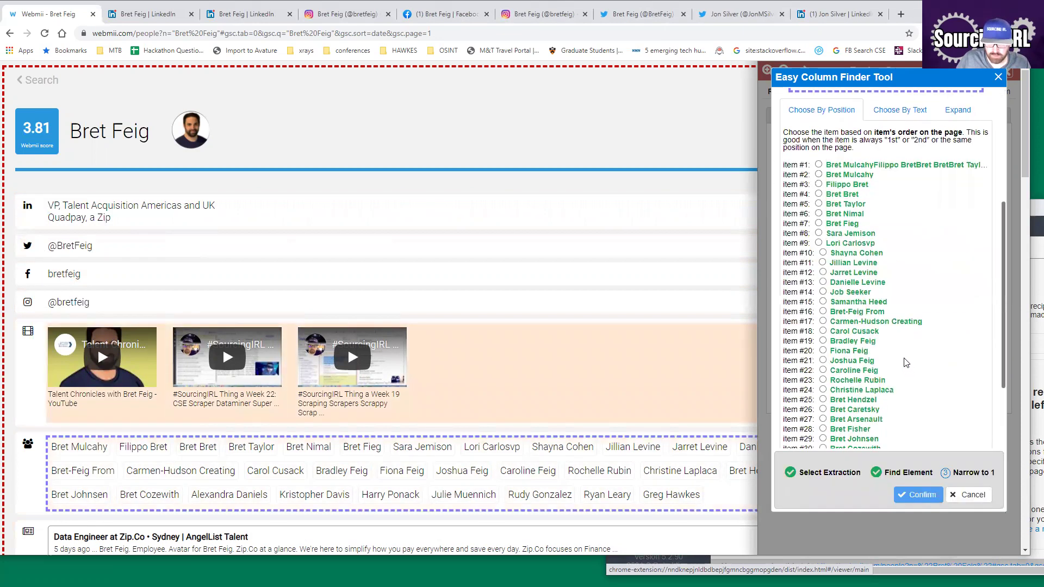
pyautogui.click(819, 165)
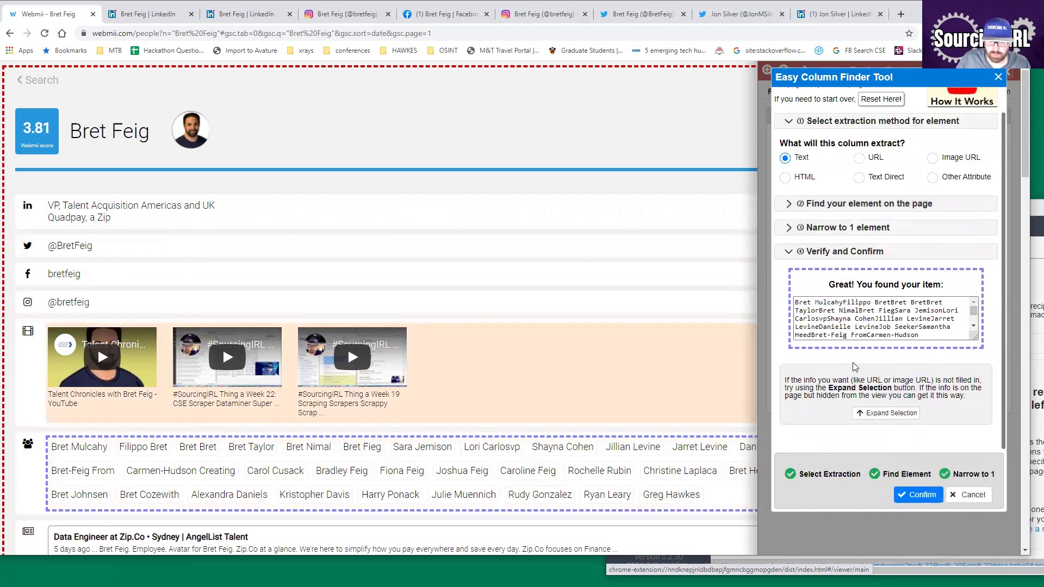
pyautogui.click(922, 495)
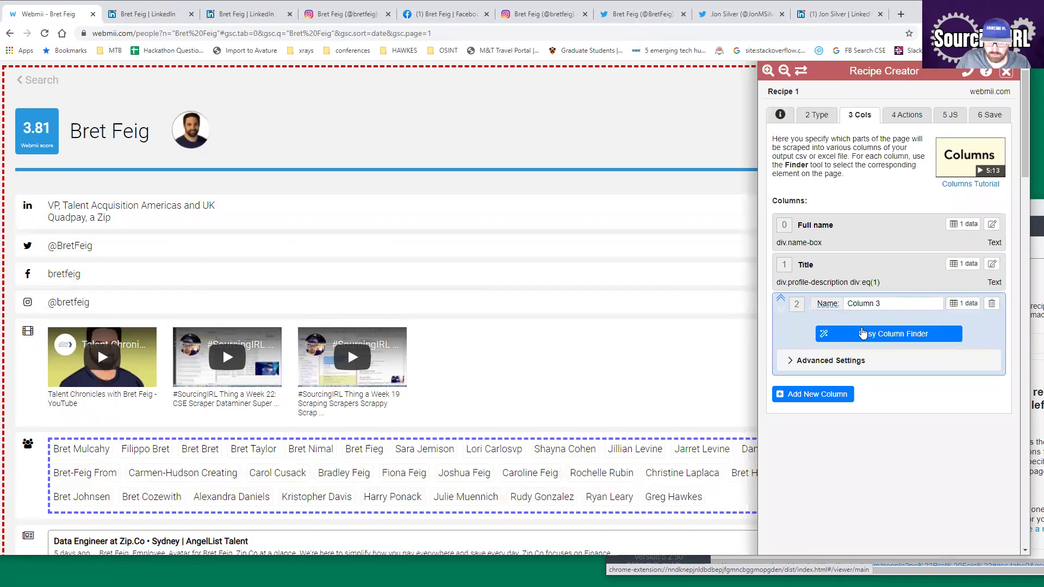
# Rename the third column to 'like people' and add Column 4
pyautogui.moveTo(879, 303); pyautogui.dragTo(835, 307)
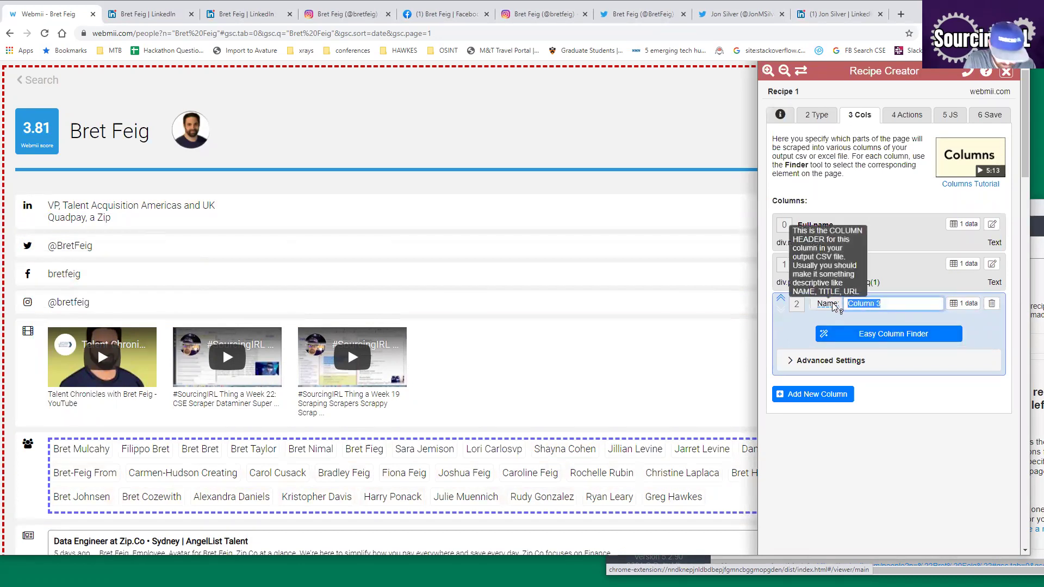
pyautogui.write('like people')
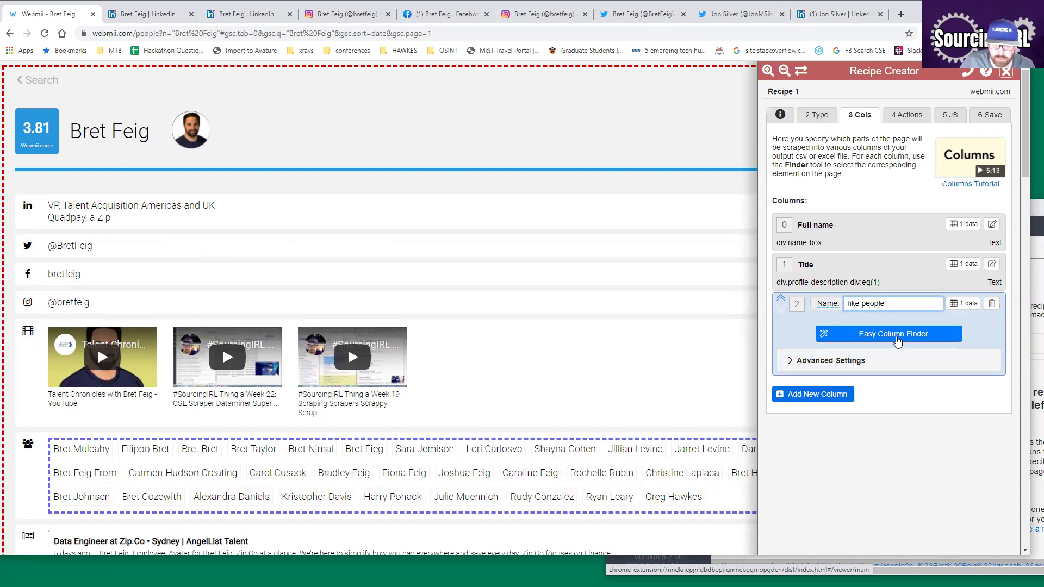
pyautogui.scroll(-4, 342, 347)
pyautogui.scroll(-5, 353, 332)
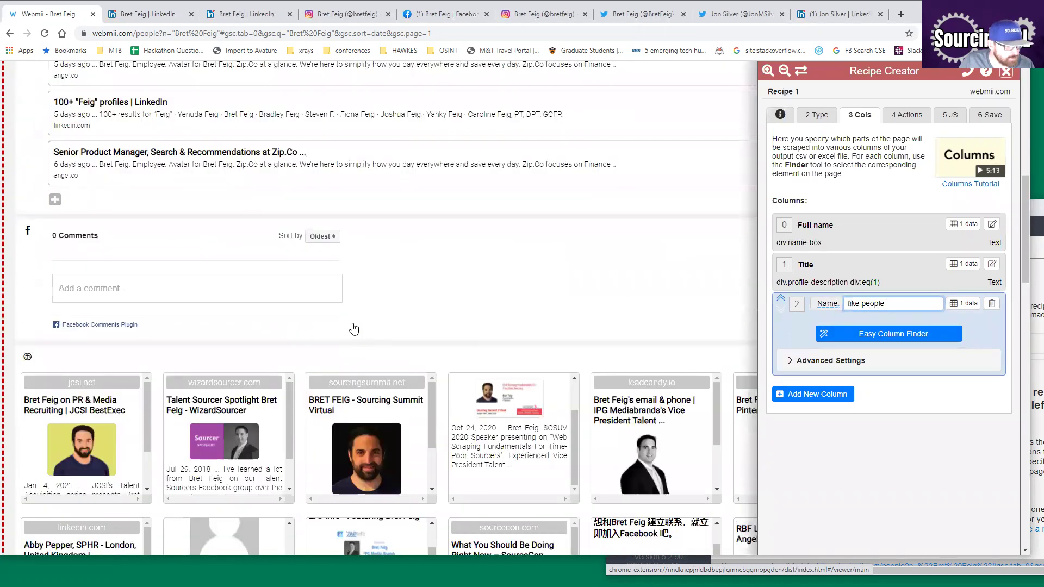
pyautogui.scroll(10, 303, 346)
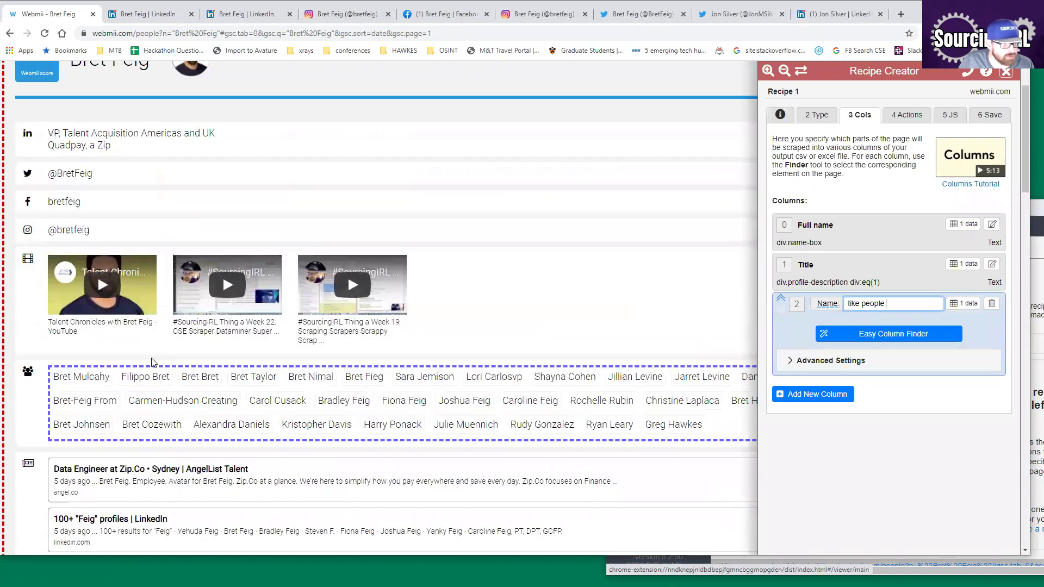
pyautogui.click(790, 403)
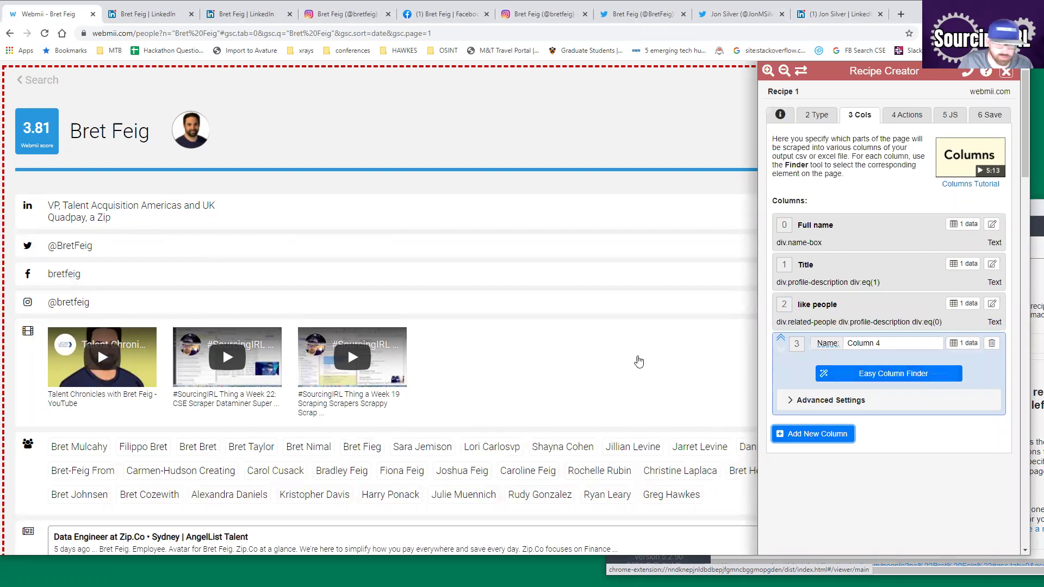
# Clear the new column's name and try capturing the Instagram handle as a URL, then cancel
pyautogui.moveTo(882, 343); pyautogui.dragTo(841, 346)
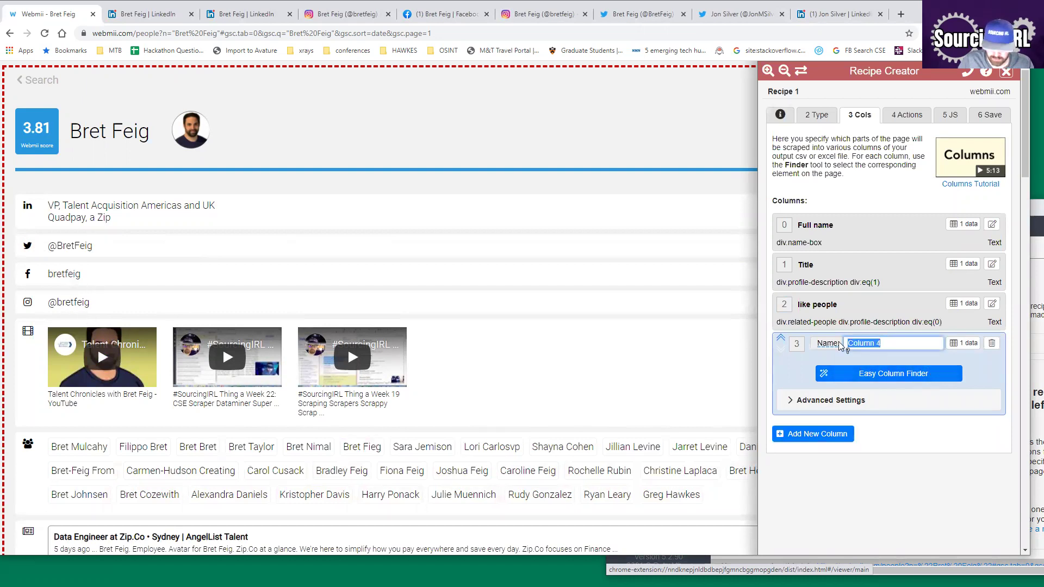
pyautogui.press('BackSpace')
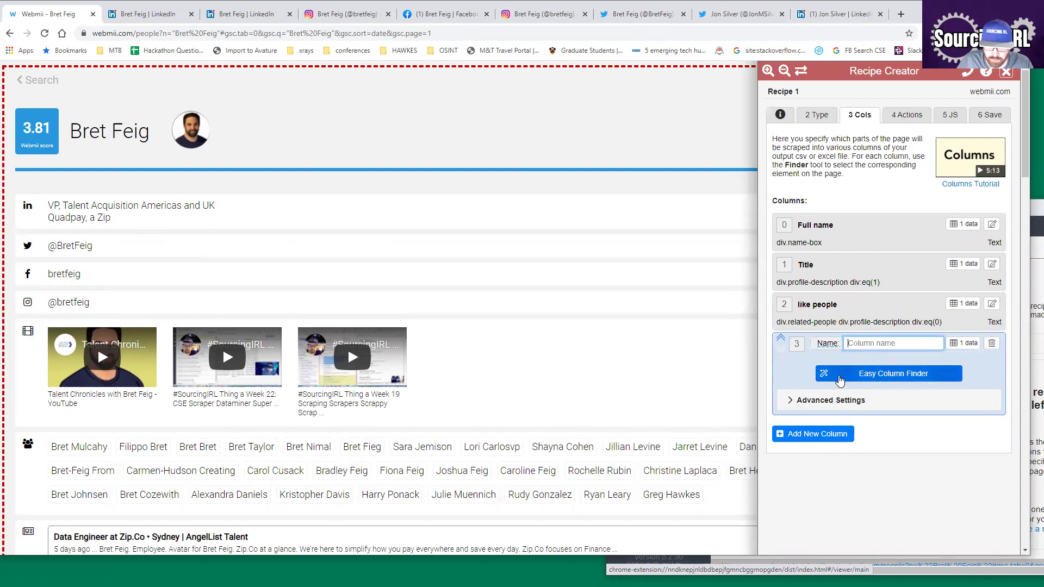
pyautogui.click(841, 379)
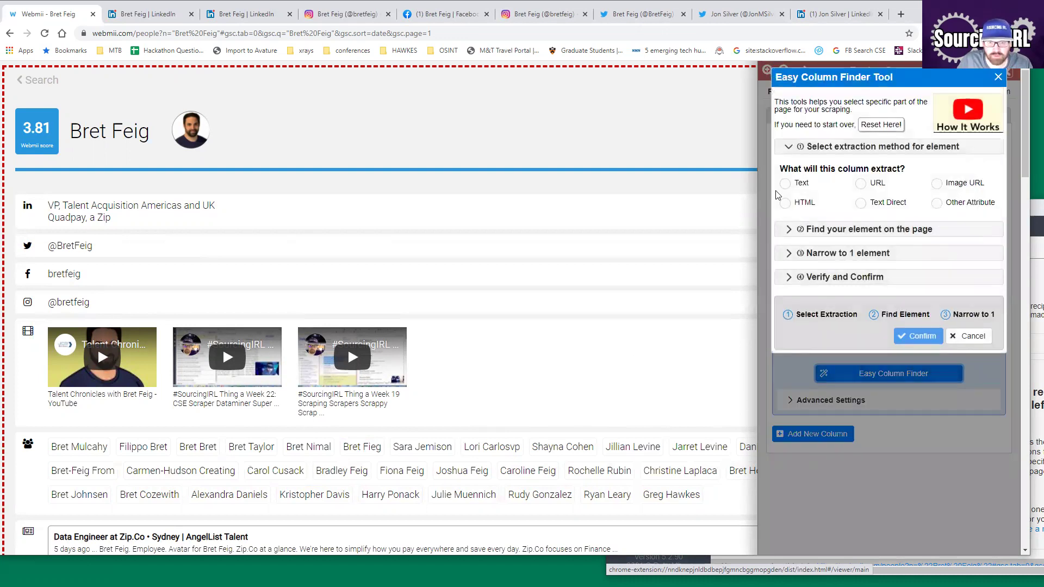
pyautogui.click(860, 184)
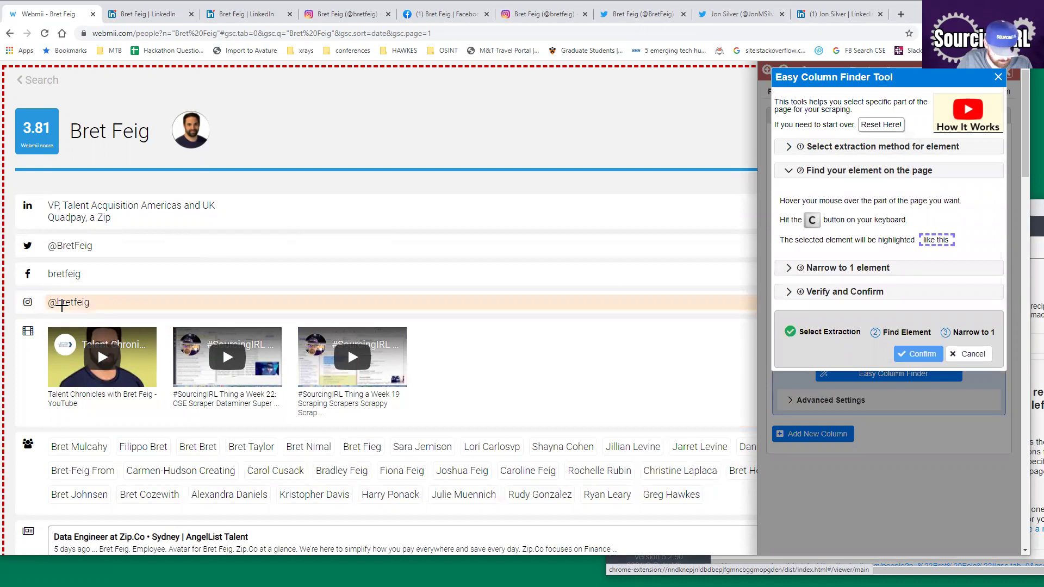
pyautogui.press('c')
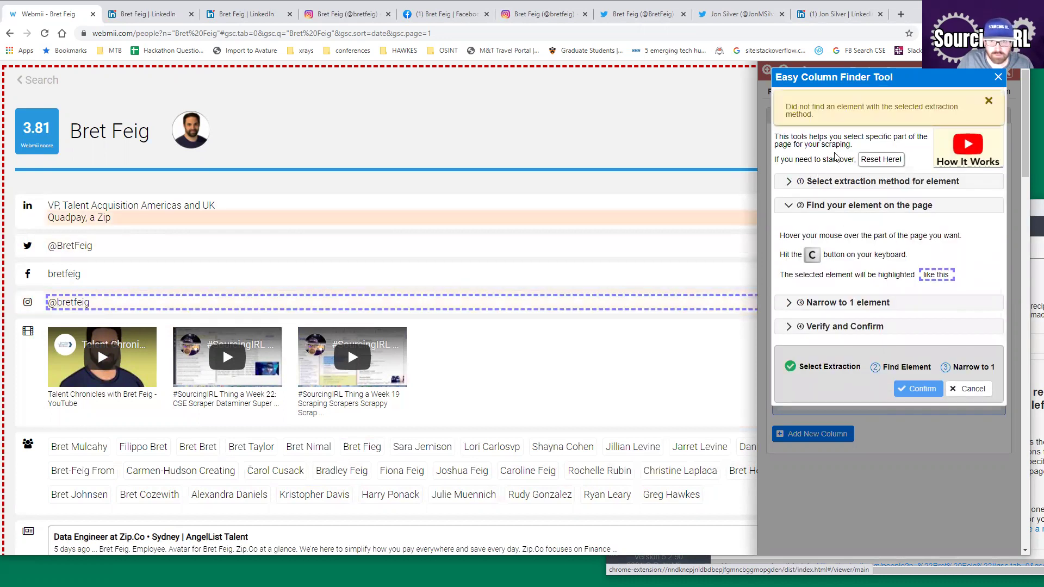
pyautogui.click(989, 101)
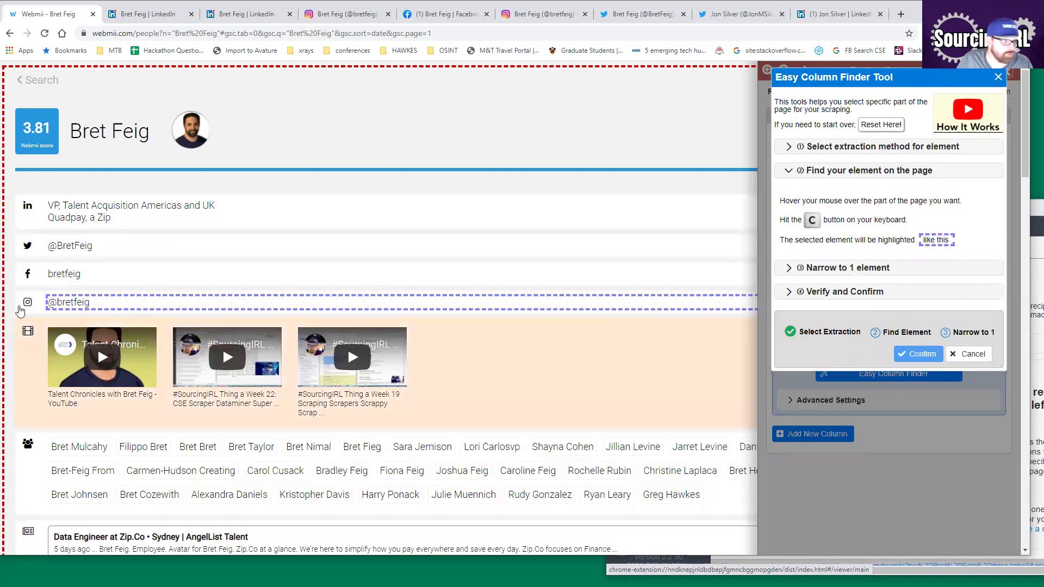
pyautogui.press('c')
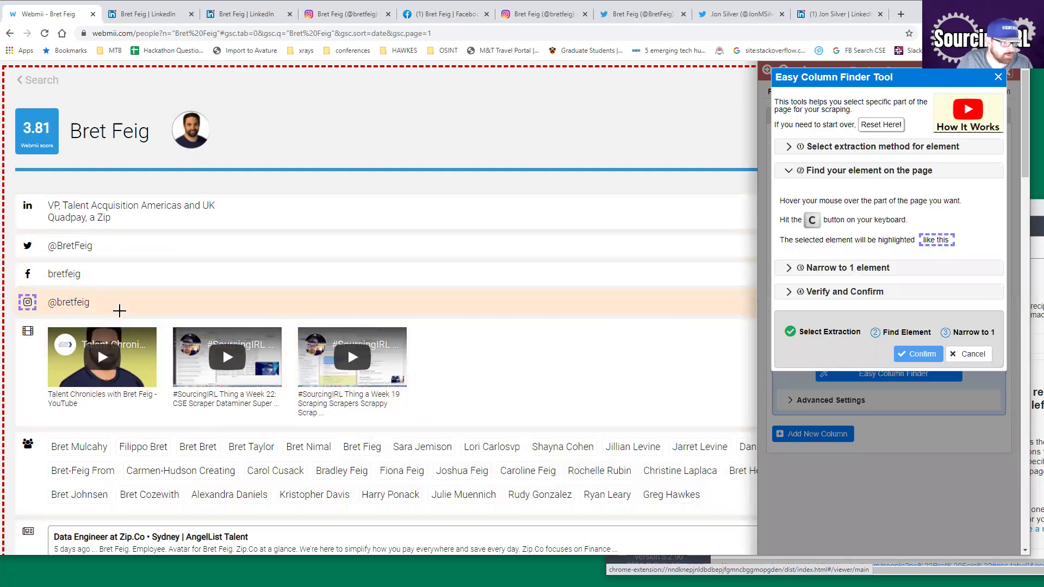
pyautogui.press('c')
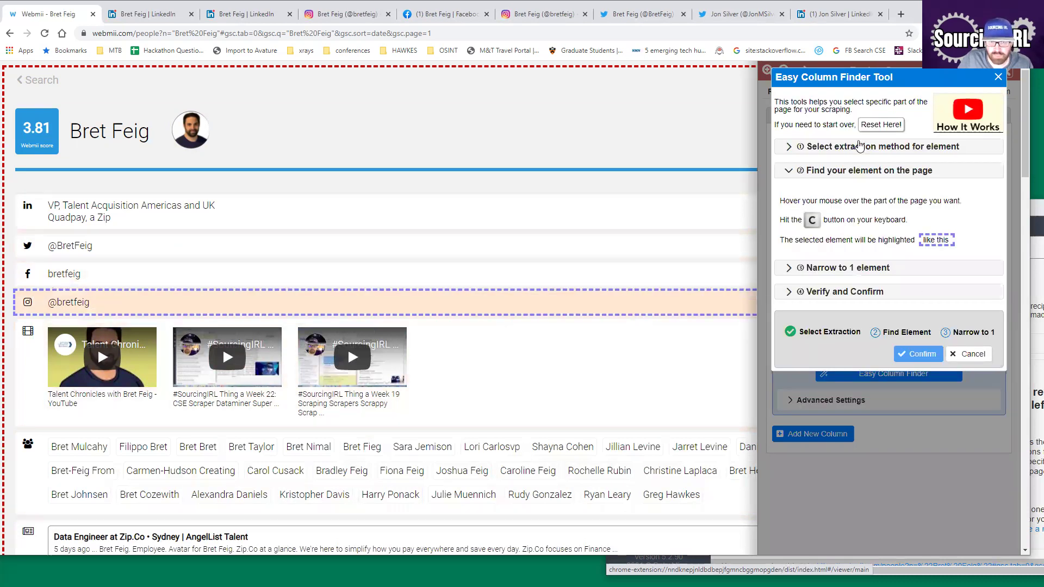
pyautogui.scroll(-1, 967, 360)
pyautogui.click(969, 342)
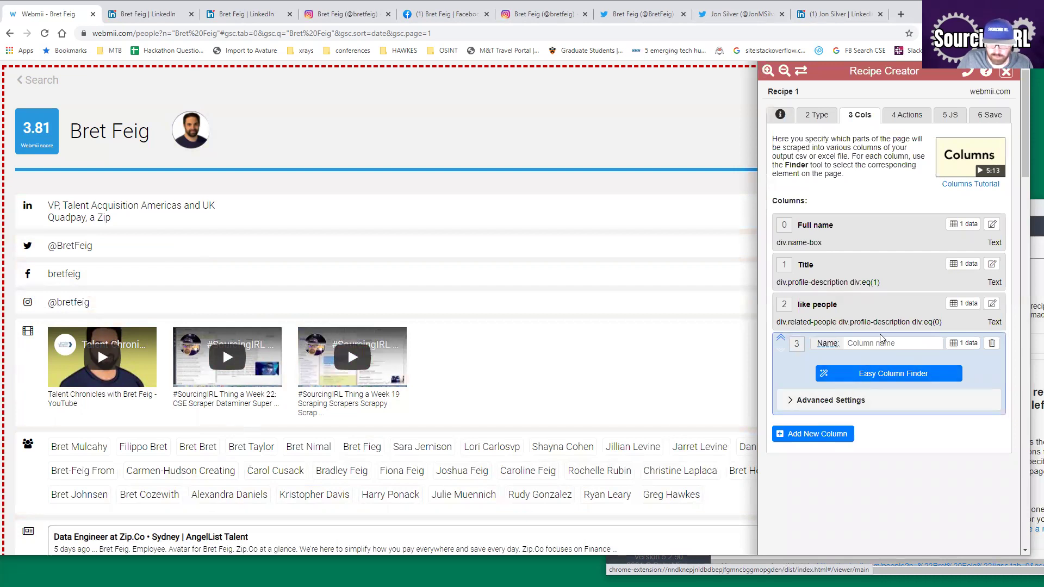
# Restart the finder with Text and map the fourth column to the Instagram handle (item #6)
pyautogui.click(865, 343)
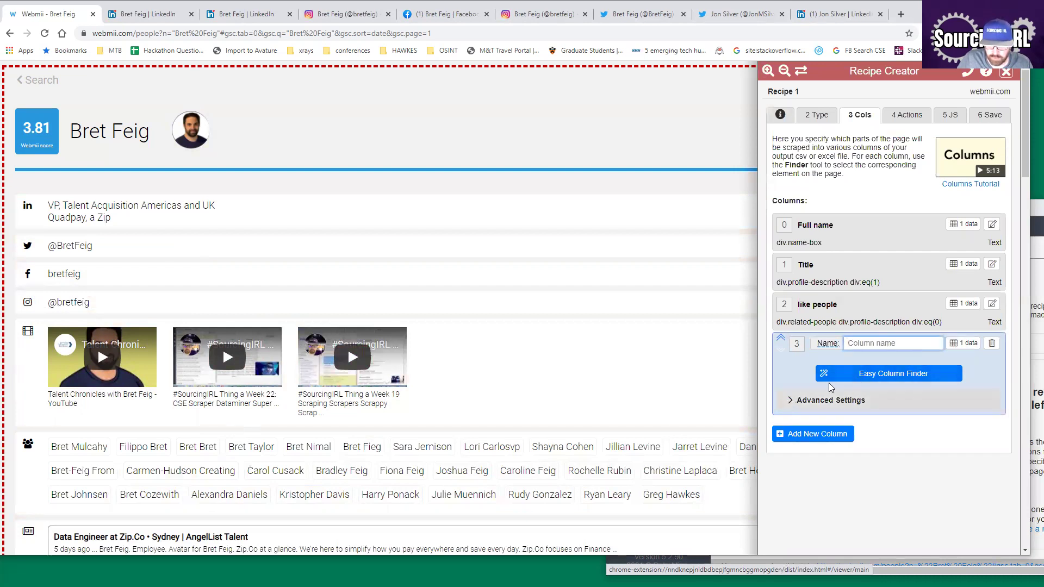
pyautogui.click(848, 376)
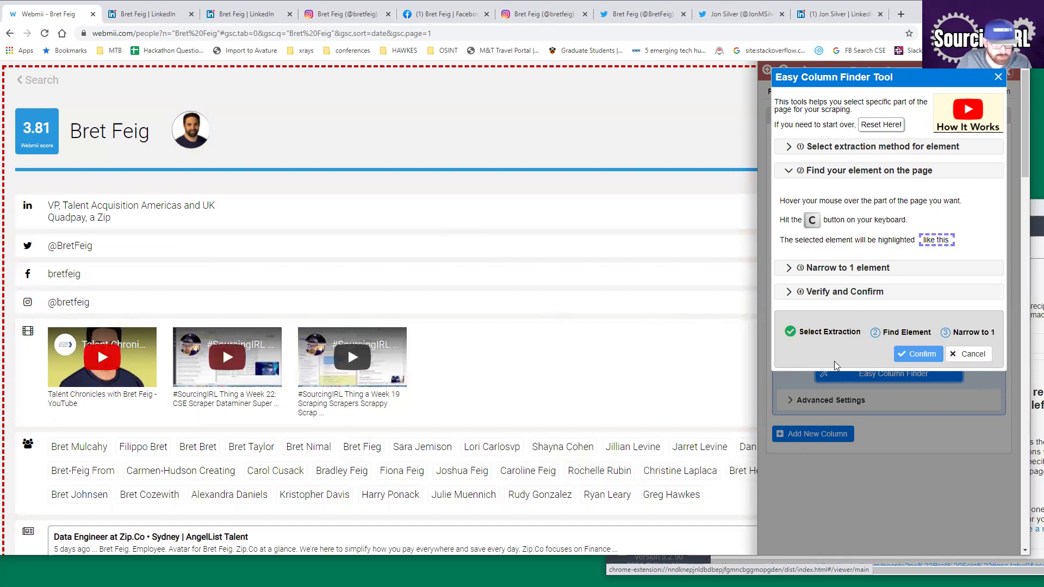
pyautogui.click(881, 124)
pyautogui.click(786, 183)
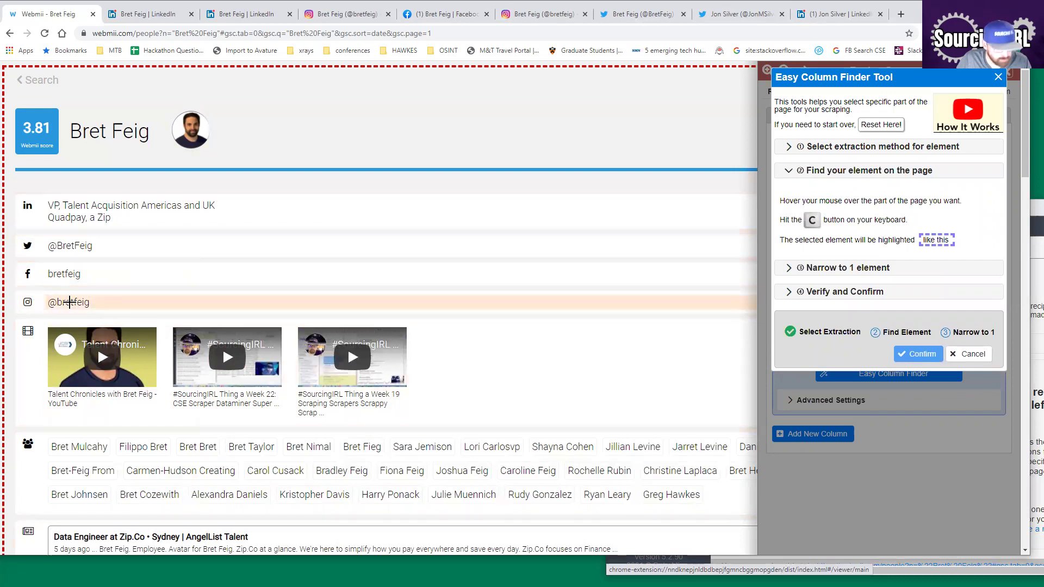
pyautogui.press('c')
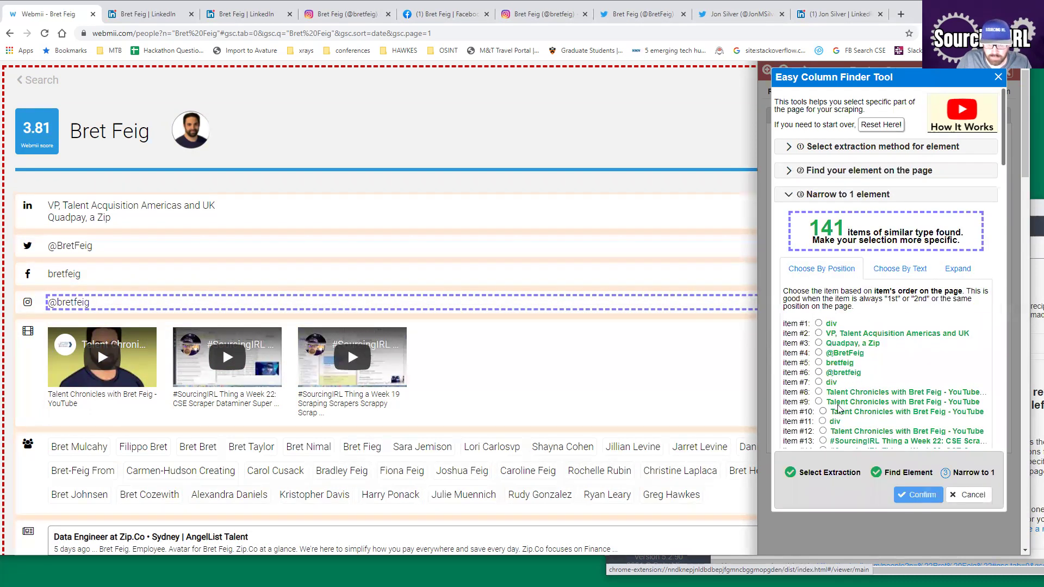
pyautogui.click(819, 372)
pyautogui.click(916, 461)
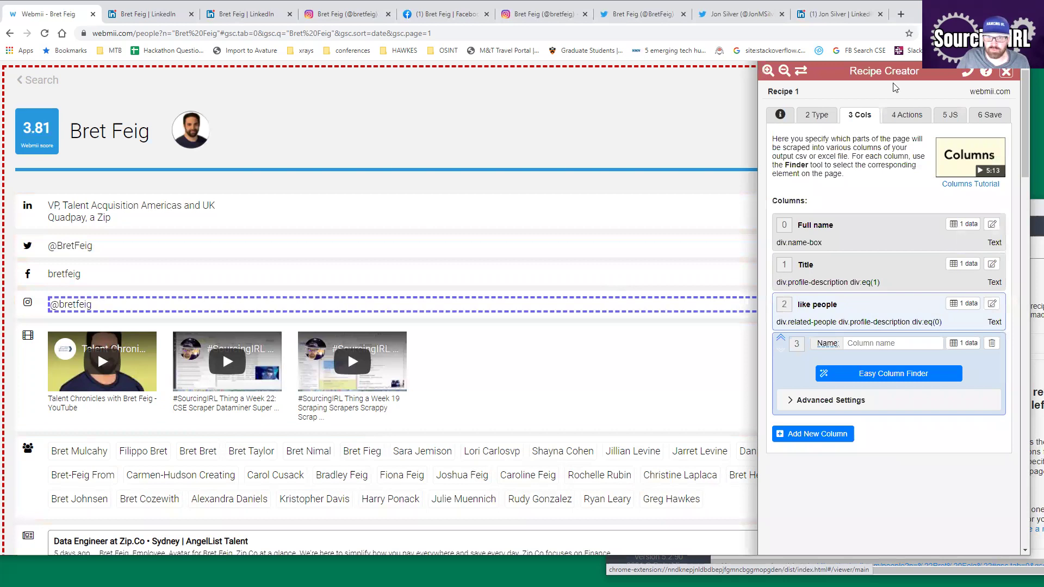
# Preview the captured data for the like people, Title and Full name columns
pyautogui.click(965, 304)
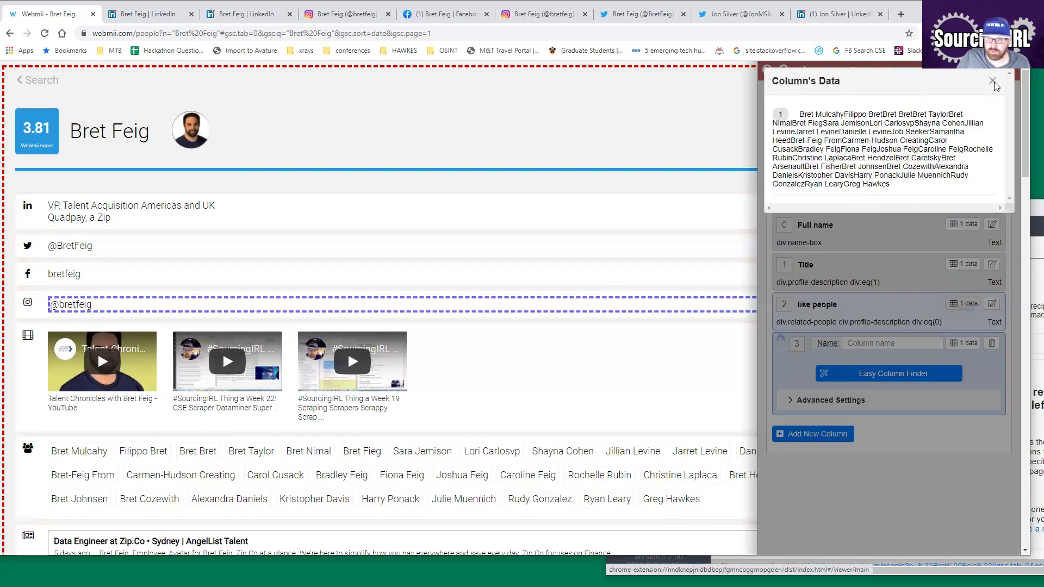
pyautogui.click(992, 80)
pyautogui.click(963, 263)
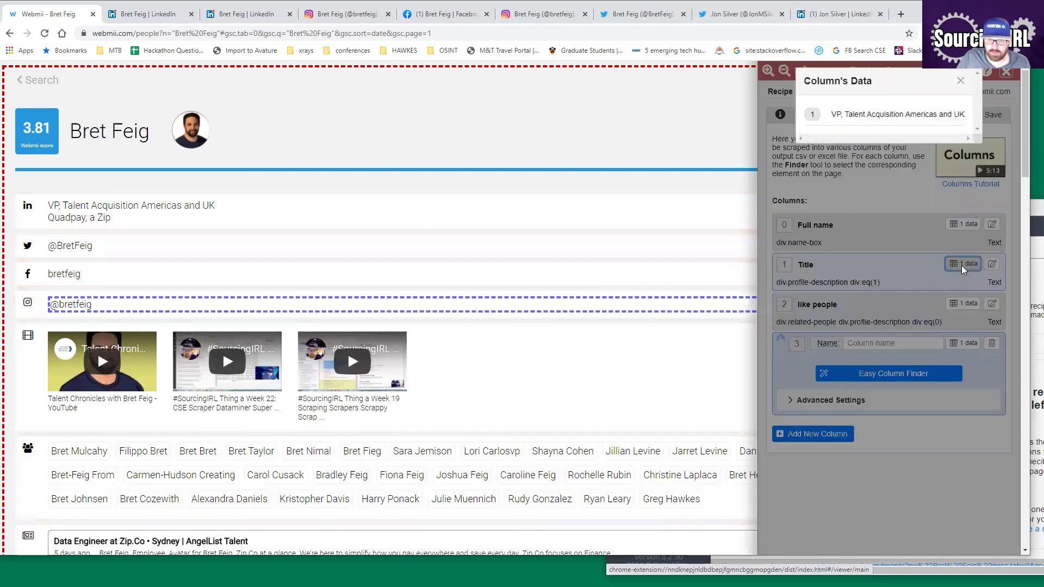
pyautogui.click(961, 82)
pyautogui.click(968, 225)
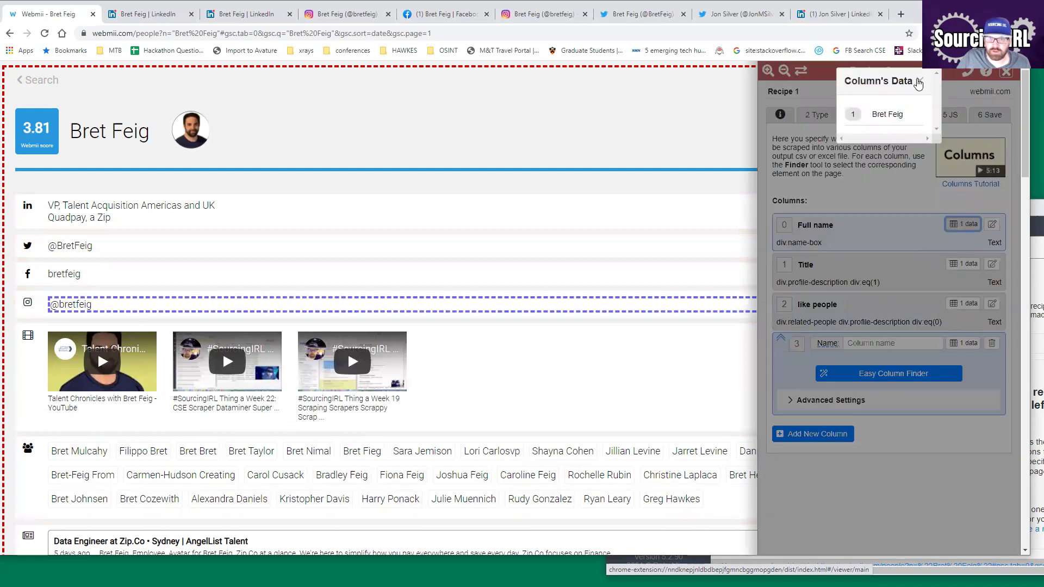
pyautogui.click(921, 81)
# Save the recipe under the name 'webmii scraper'
pyautogui.click(990, 115)
pyautogui.moveTo(881, 188); pyautogui.dragTo(816, 180)
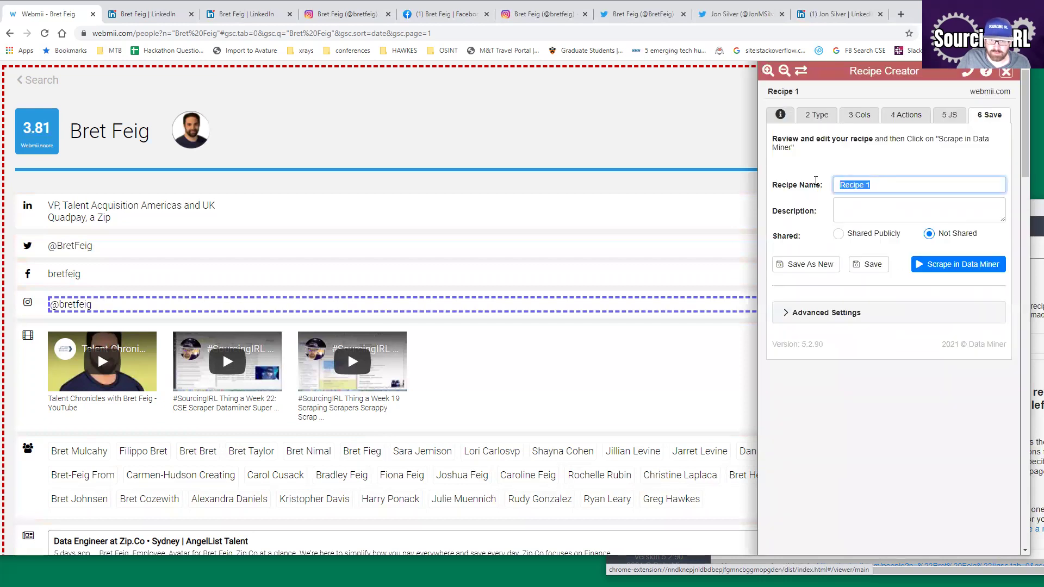
pyautogui.write('webmii scraper')
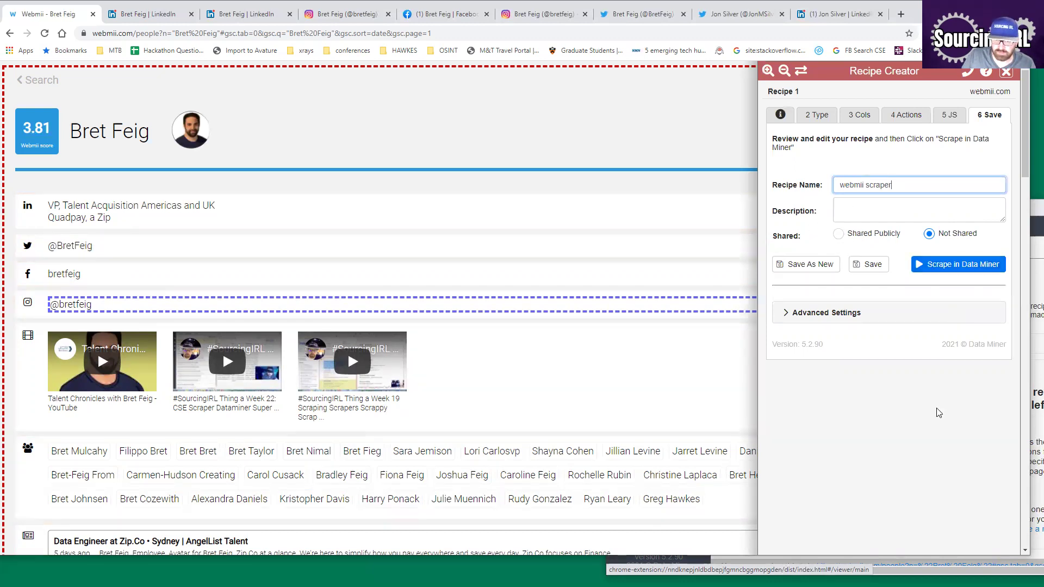
pyautogui.click(869, 264)
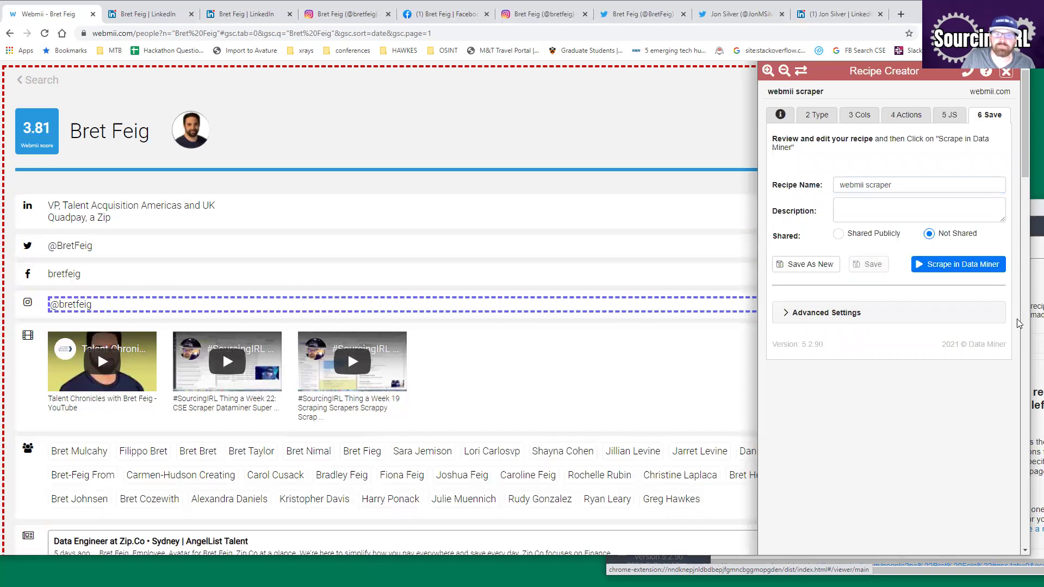
# Scrape the profile with the webmii scraper recipe into one row, then close Data Miner
pyautogui.click(946, 265)
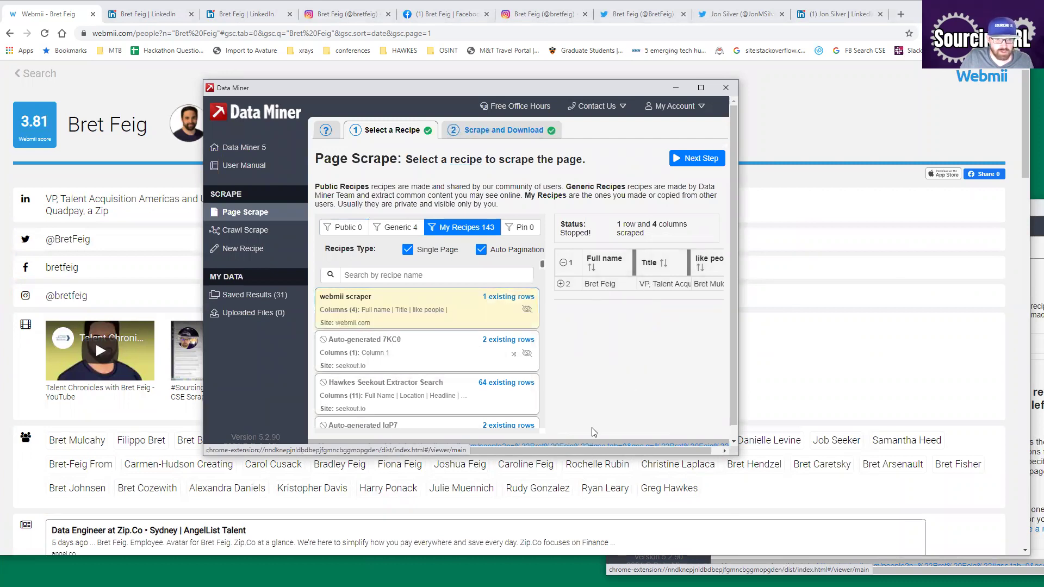
pyautogui.click(692, 161)
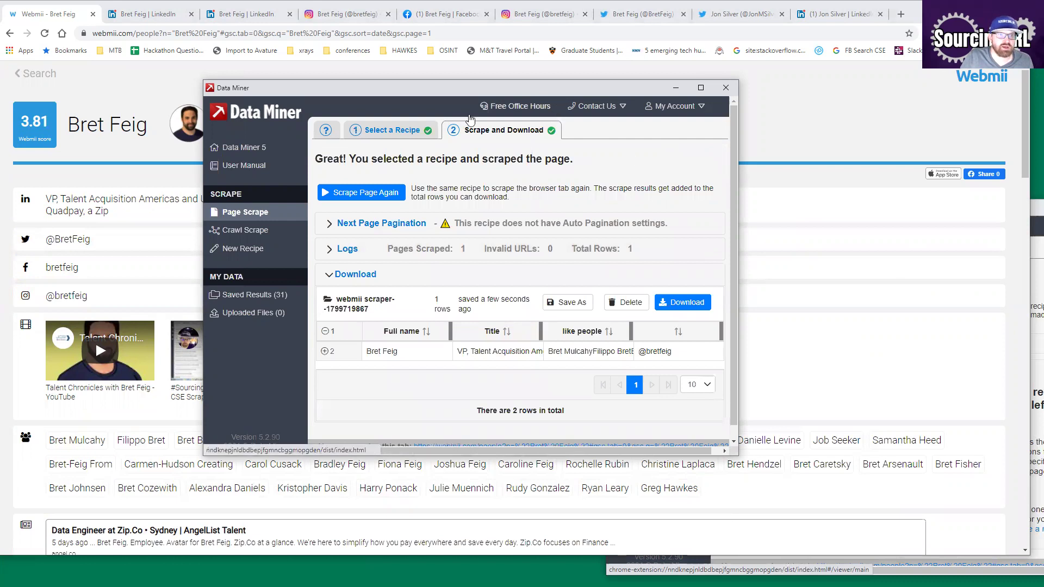
pyautogui.click(125, 225)
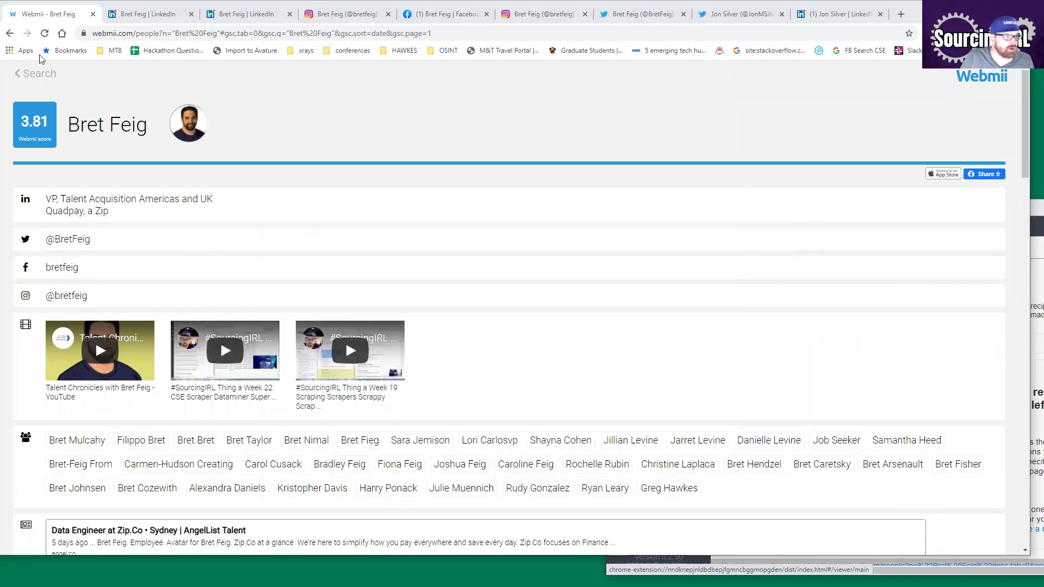
# Go back to the Webmii home page and search for the second person's full name
pyautogui.click(21, 76)
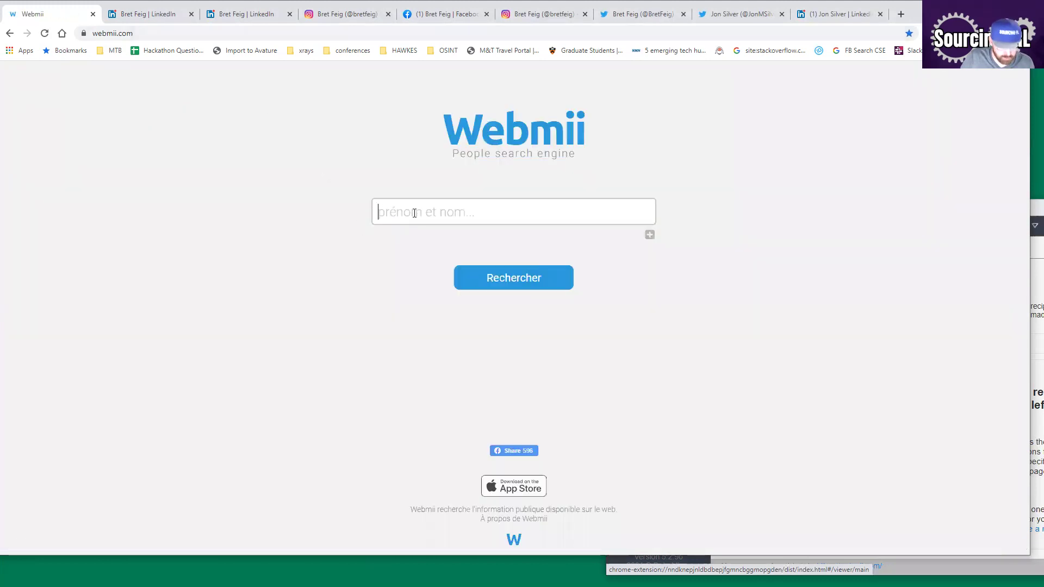
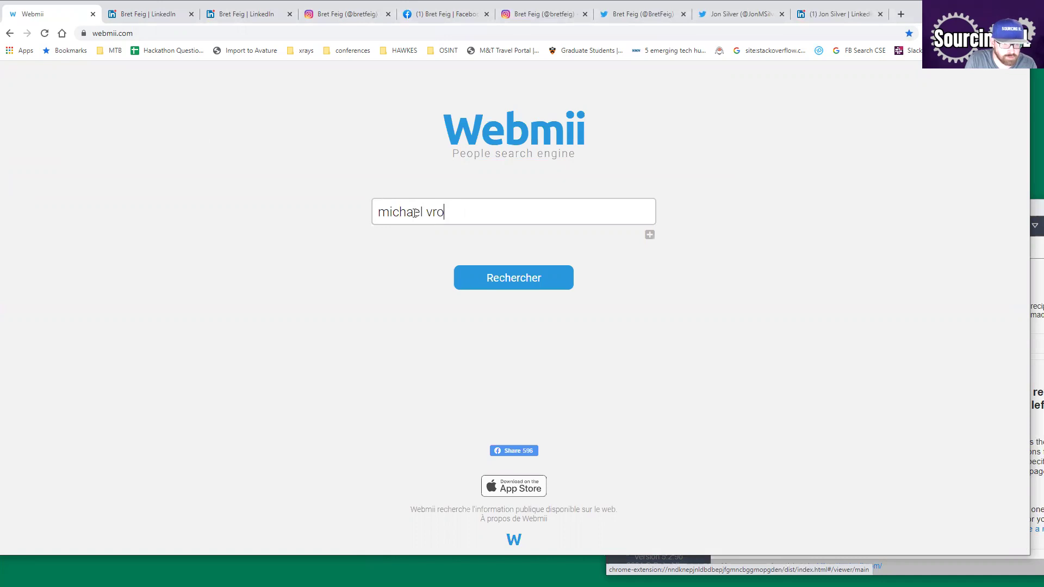
pyautogui.press('Return')
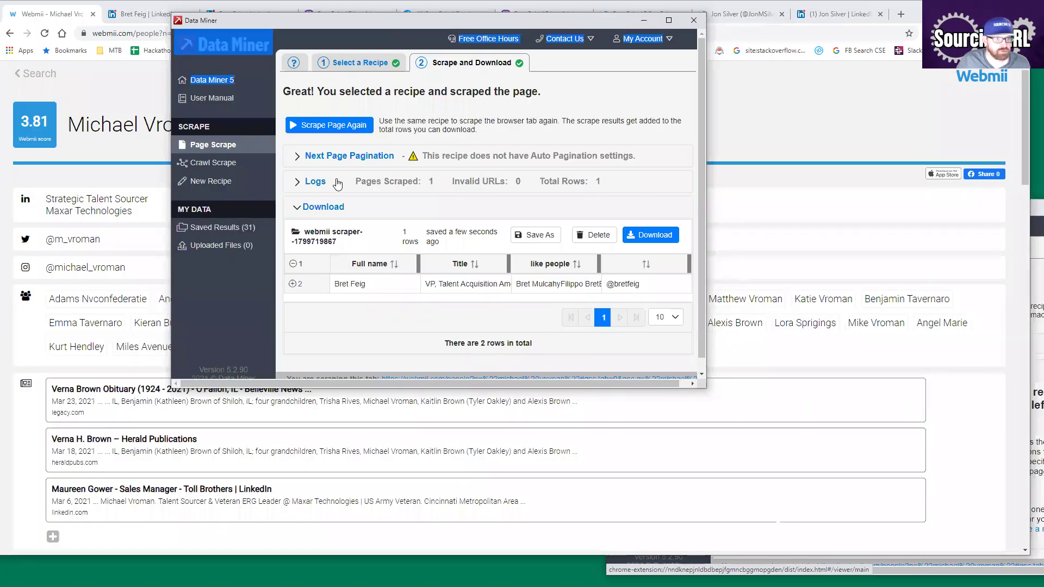
# Scrape the second Webmii profile and enlarge the Data Miner window to show both rows
pyautogui.click(370, 130)
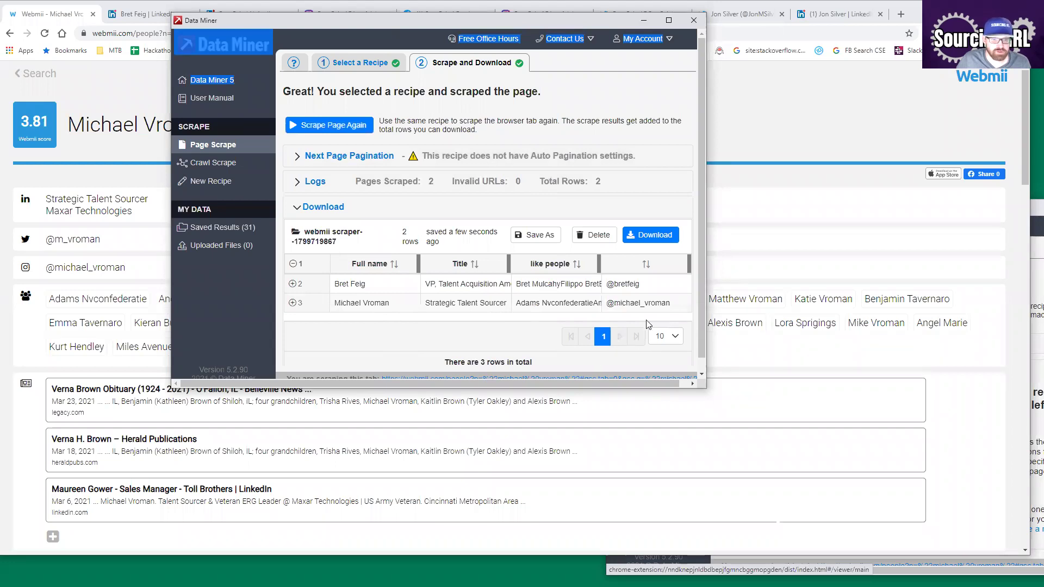
pyautogui.moveTo(573, 25); pyautogui.dragTo(446, 16)
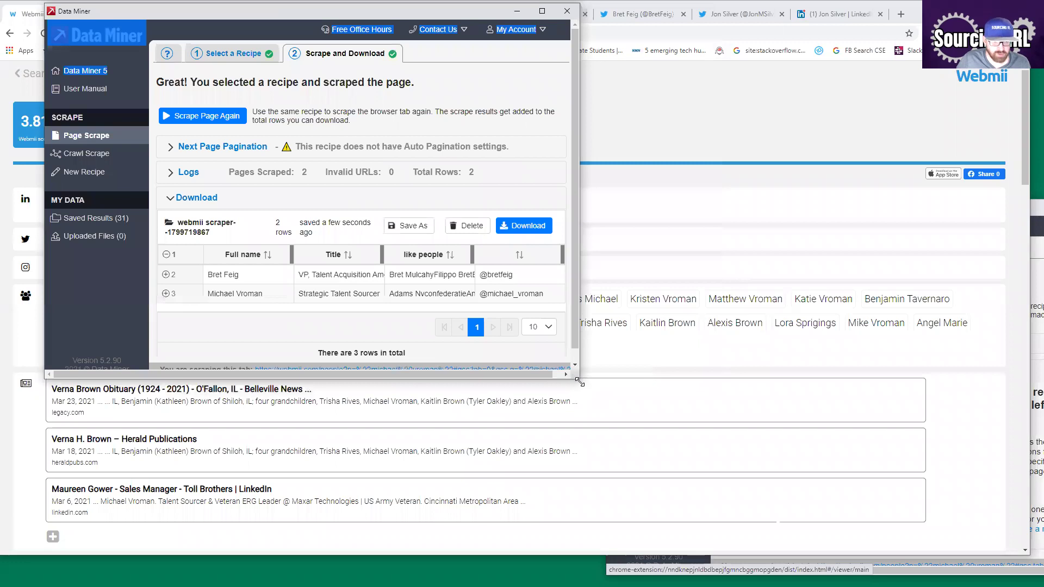
pyautogui.moveTo(580, 384); pyautogui.dragTo(874, 522)
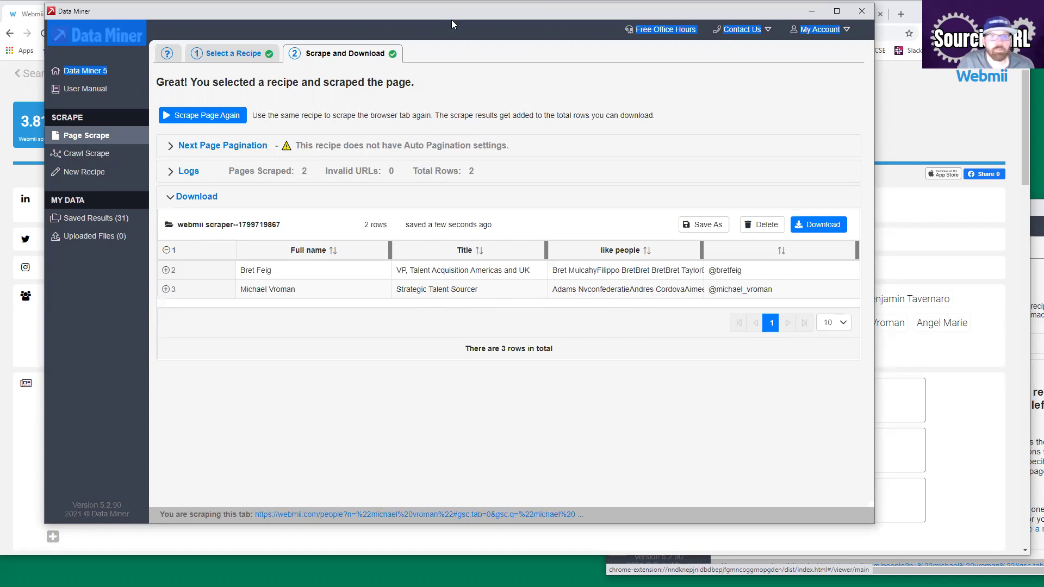
# Move the Data Miner window aside to review the scraped Webmii profile page
pyautogui.moveTo(452, 19); pyautogui.dragTo(1043, 151)
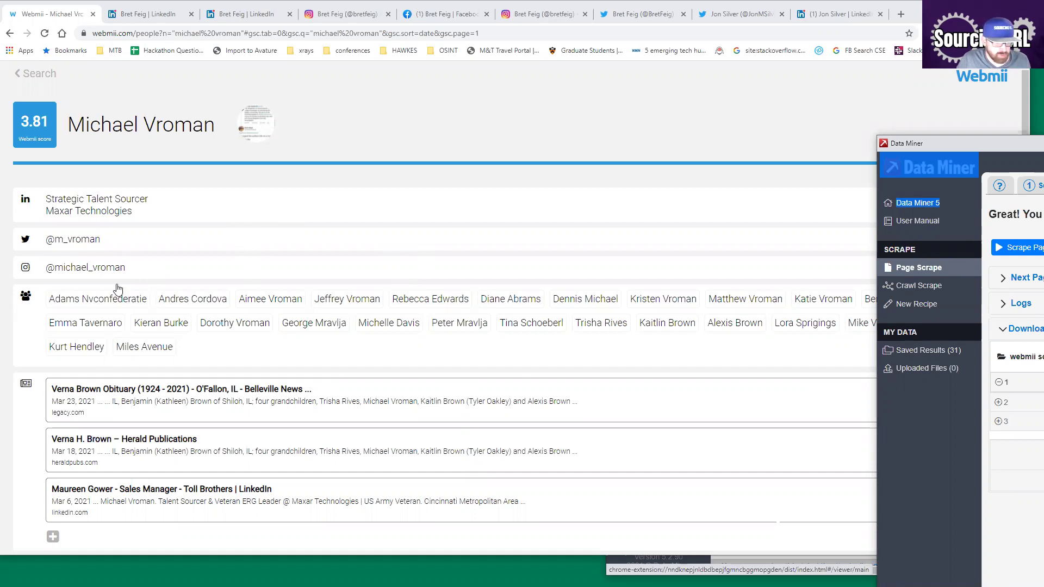
pyautogui.scroll(-4, 171, 268)
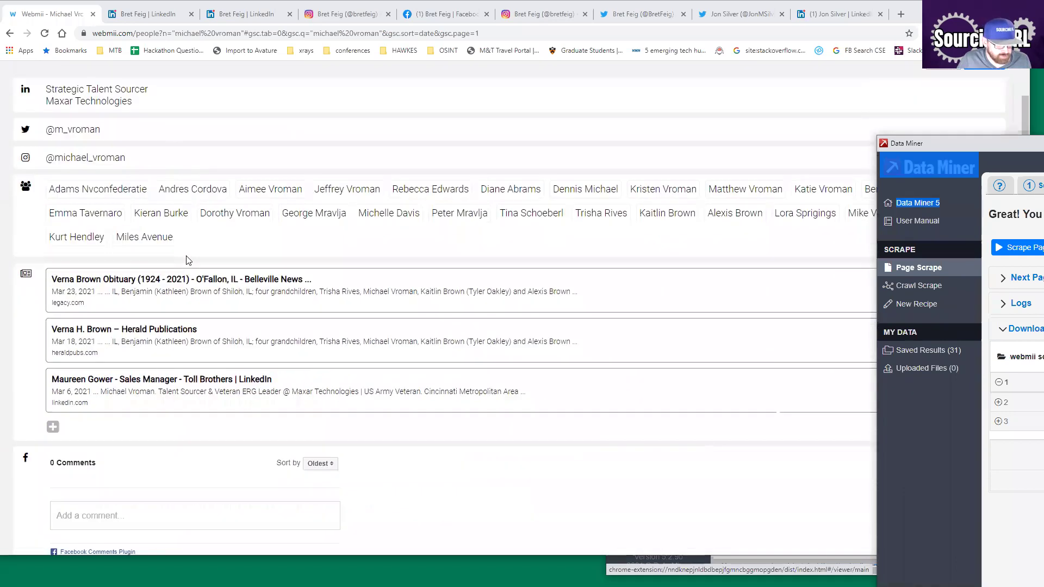
pyautogui.scroll(4, 190, 253)
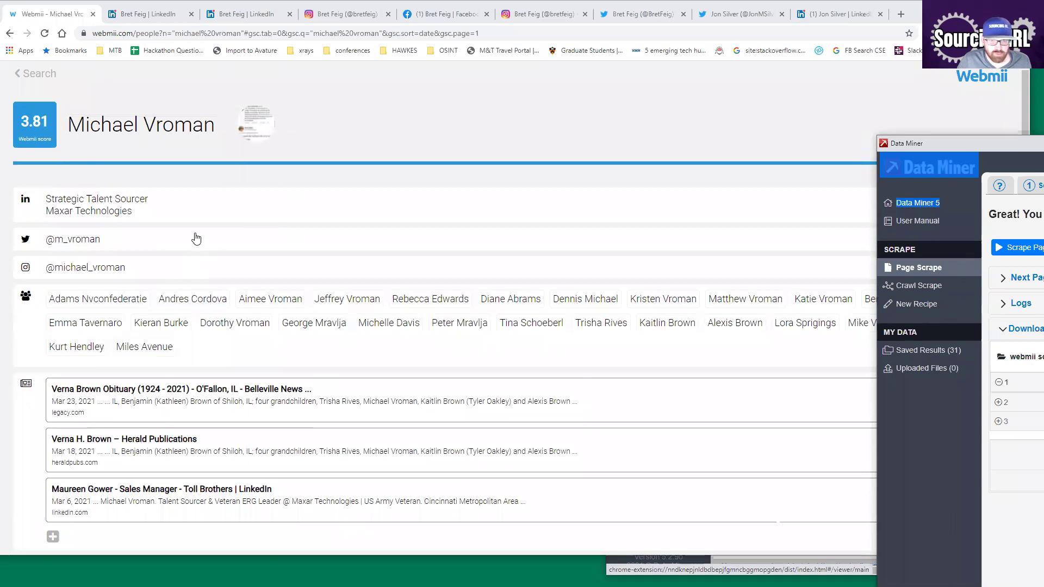
pyautogui.scroll(-4, 209, 237)
pyautogui.scroll(4, 212, 234)
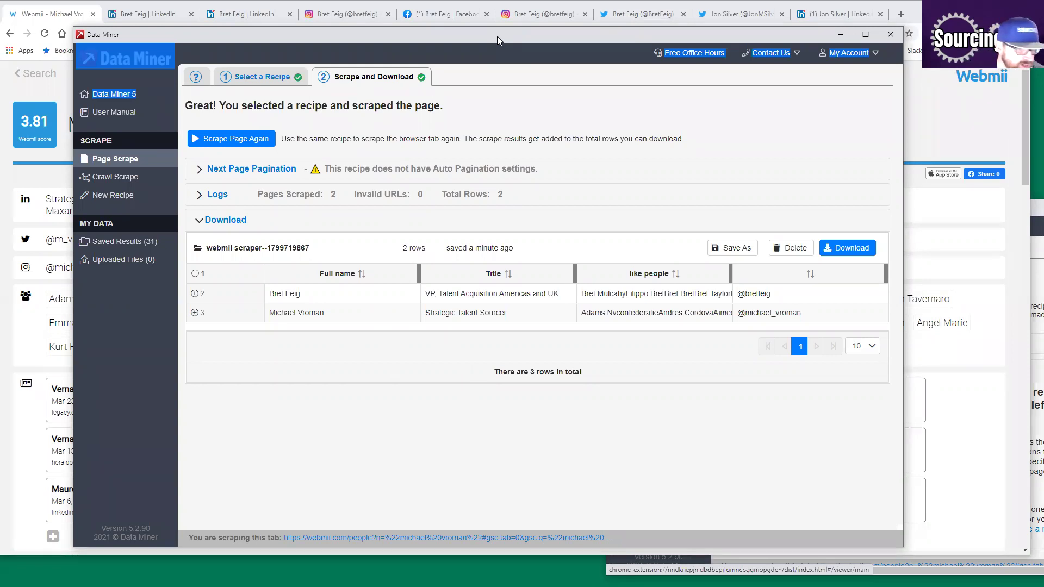
pyautogui.moveTo(497, 36); pyautogui.dragTo(502, 27)
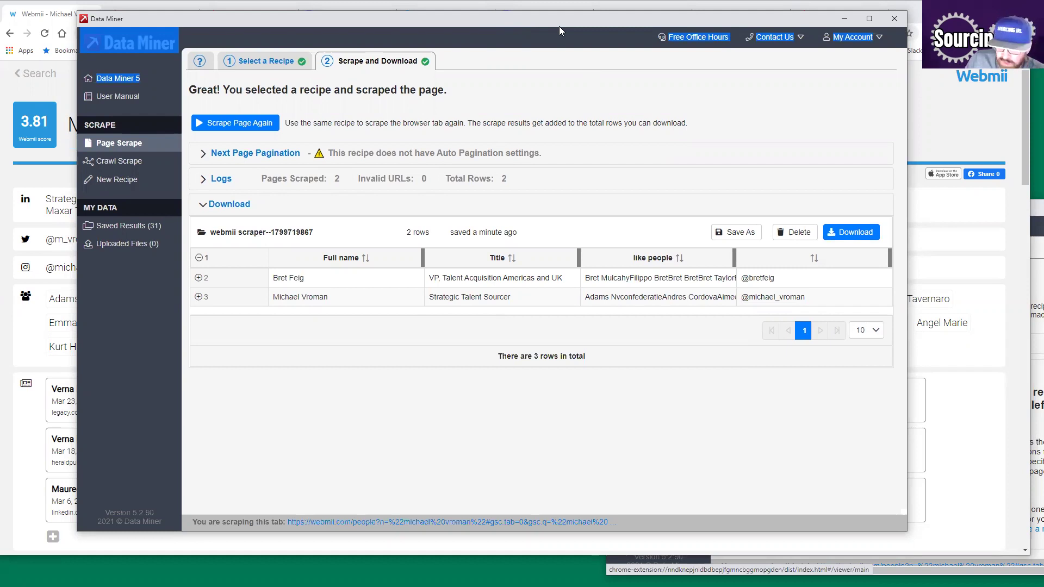
pyautogui.moveTo(559, 27); pyautogui.dragTo(829, 136)
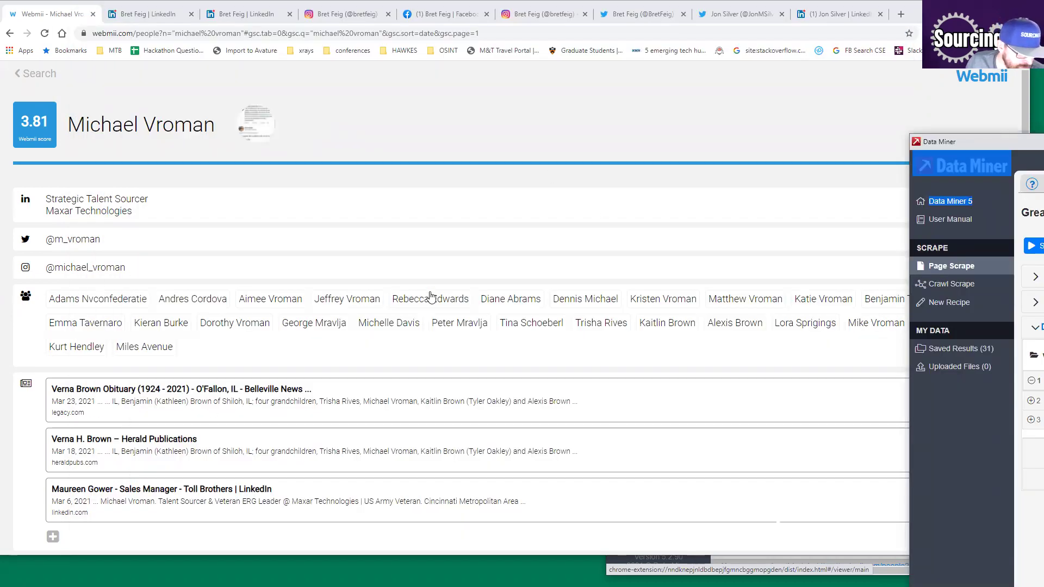
pyautogui.scroll(-9, 432, 288)
pyautogui.scroll(6, 437, 277)
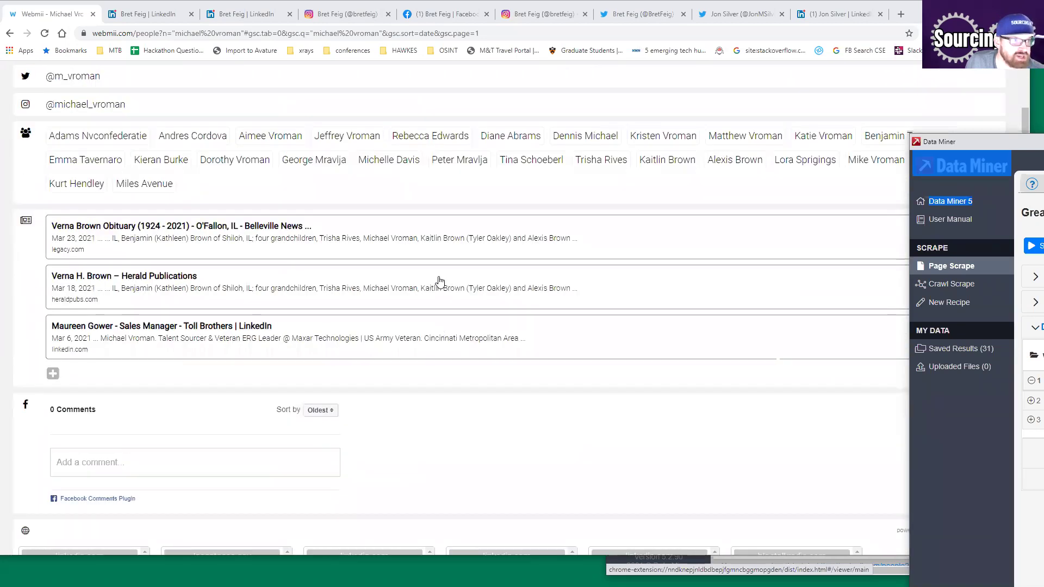
# From the LinkedIn profile tab, go to linkedin.com and open Recruiter in a new tab
pyautogui.click(837, 14)
pyautogui.click(457, 34)
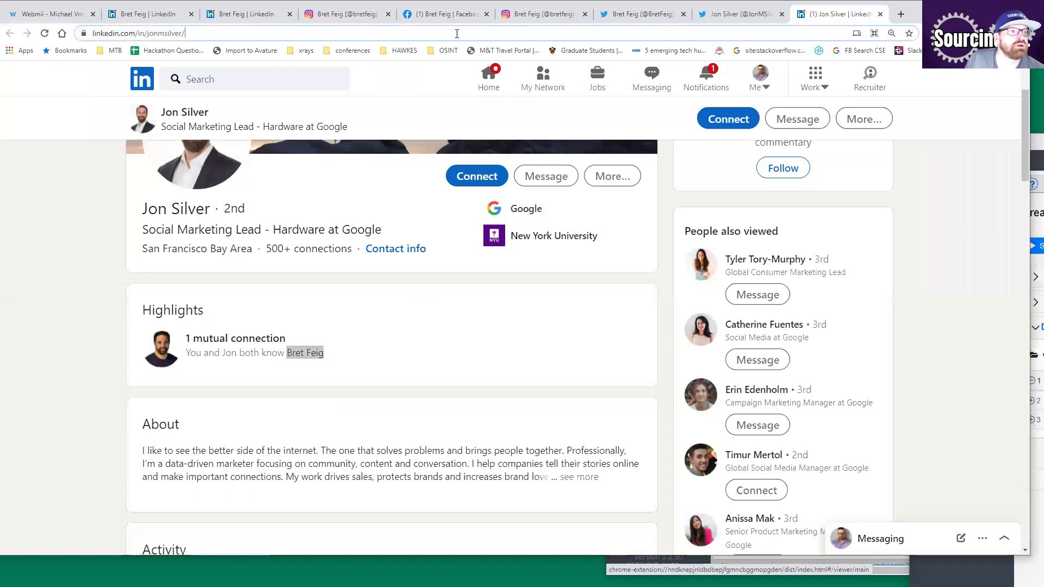
pyautogui.write('linkedin.')
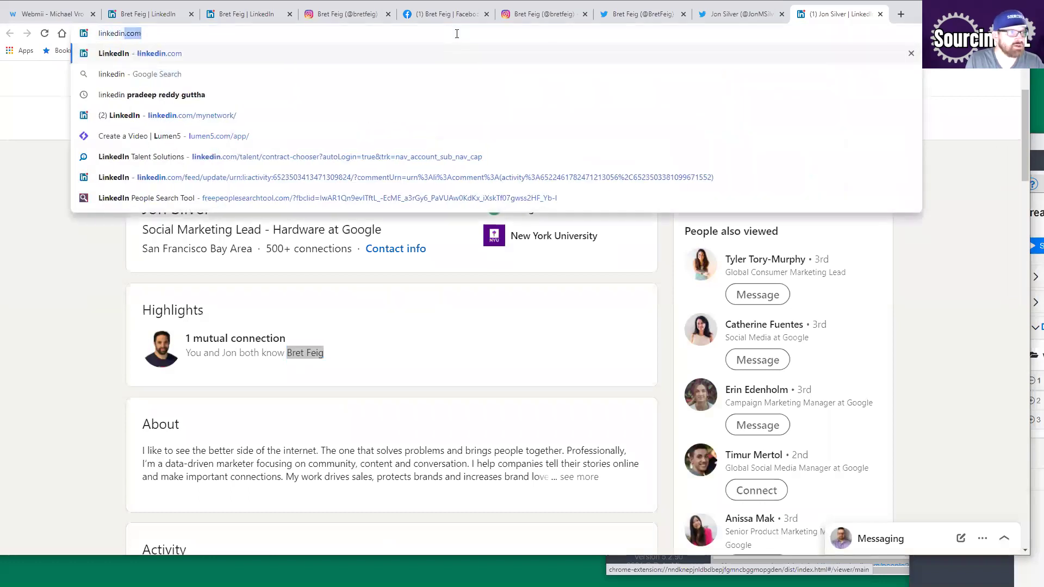
pyautogui.write('com')
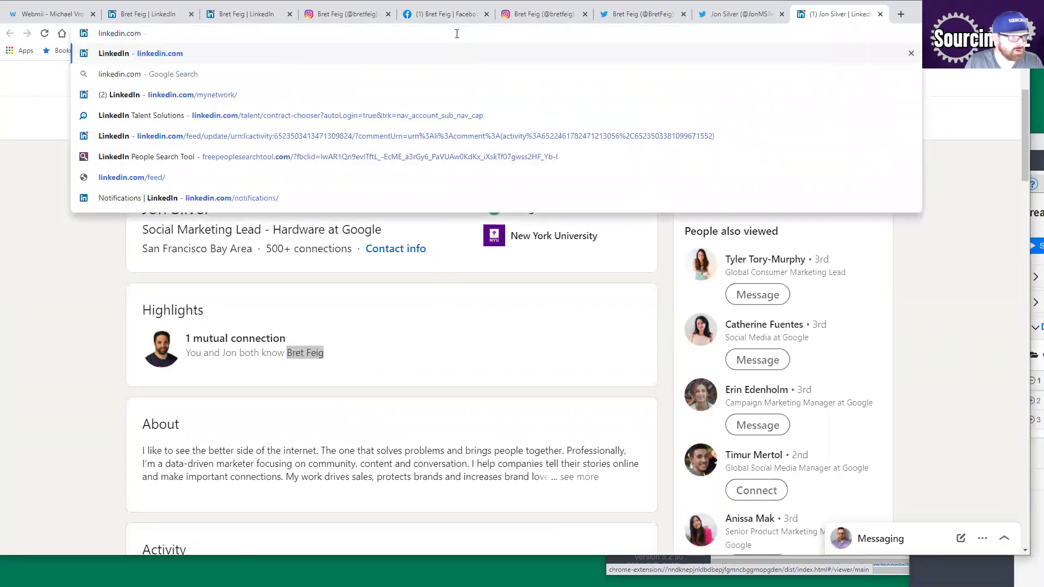
pyautogui.click(53, 288)
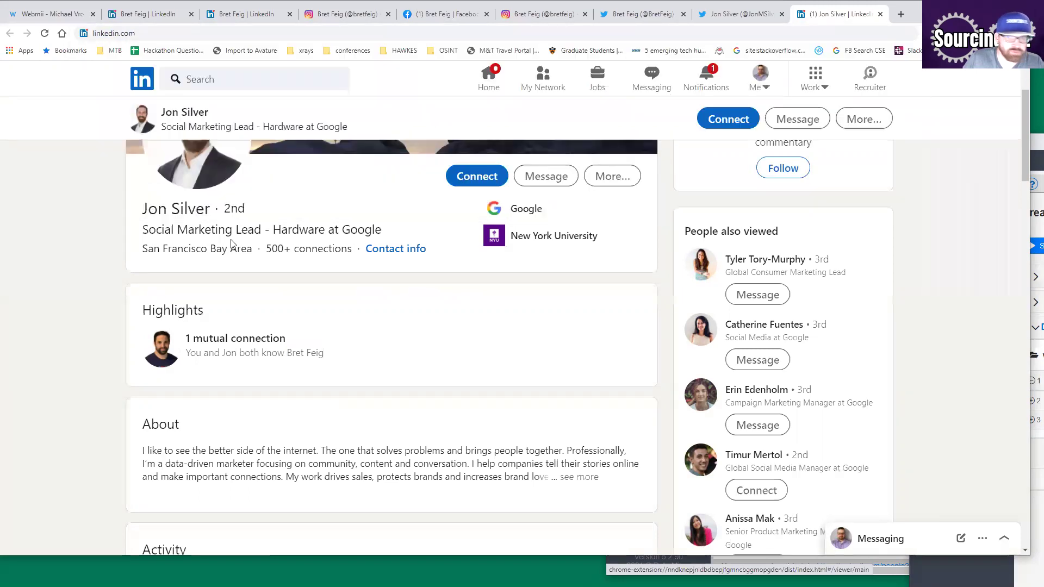
pyautogui.click(866, 76)
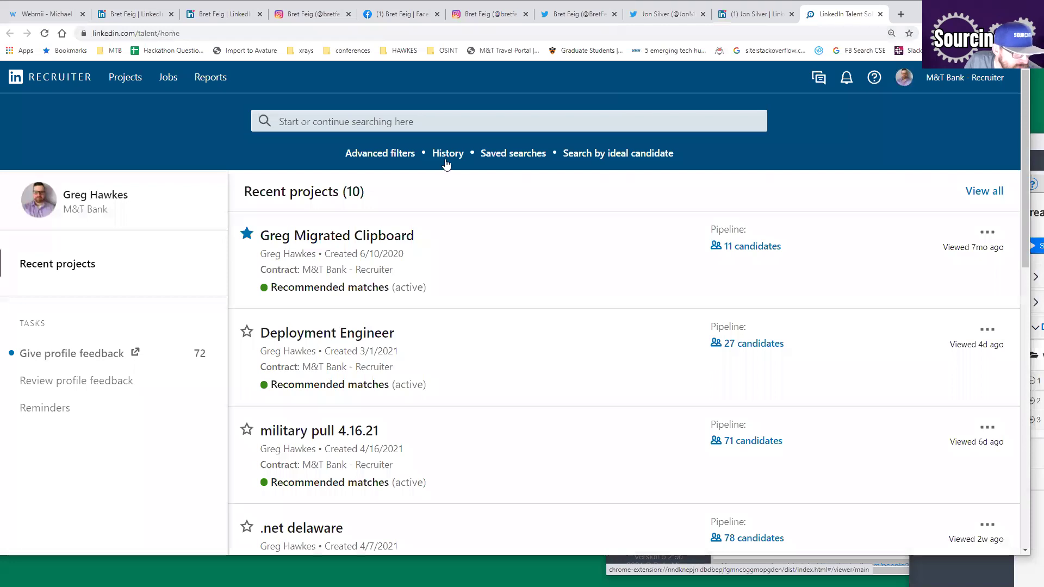
# Run a Recruiter candidate search for 'java engineer'
pyautogui.click(970, 76)
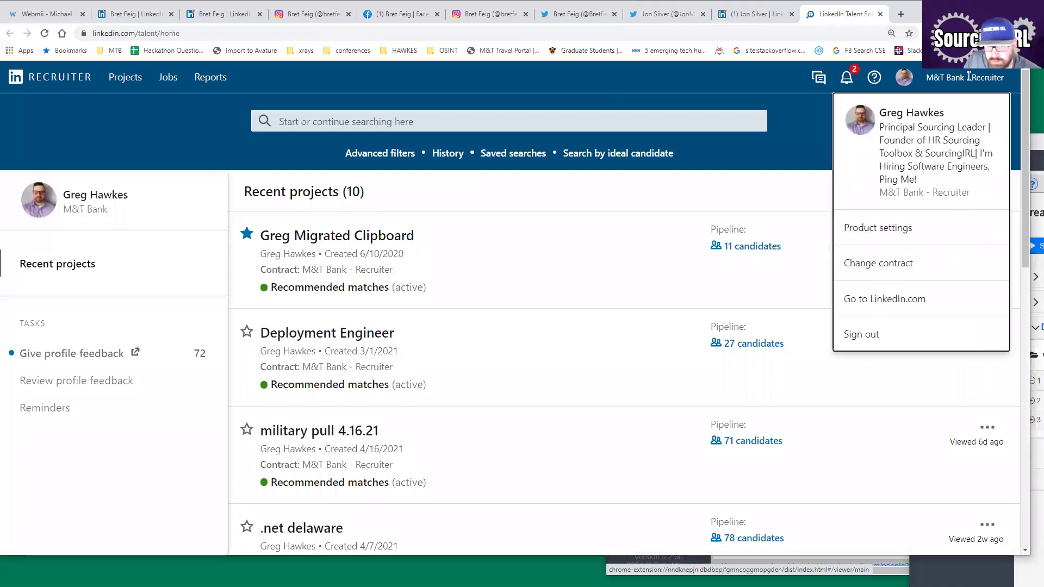
pyautogui.click(957, 77)
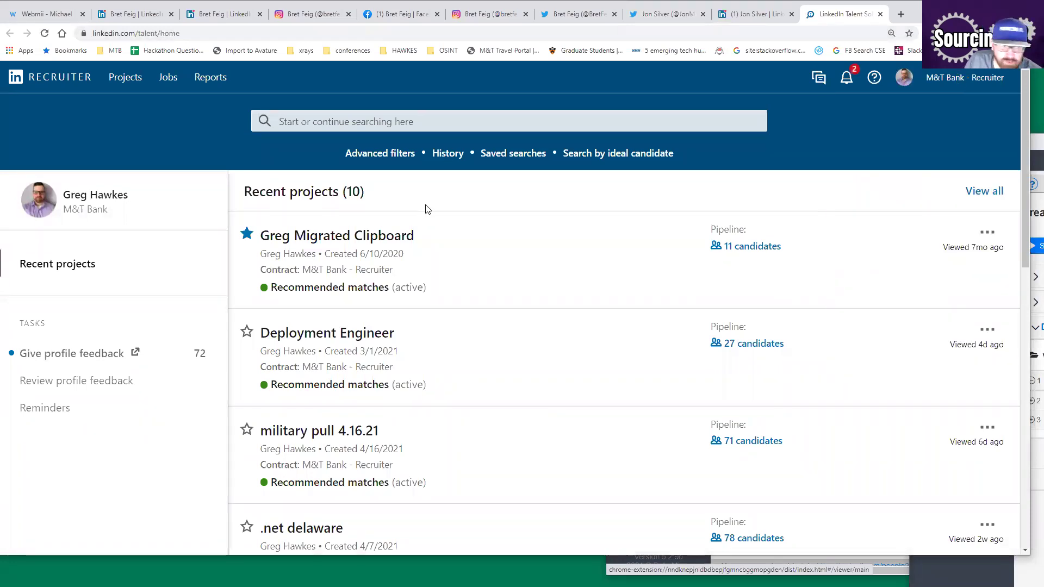
pyautogui.click(402, 121)
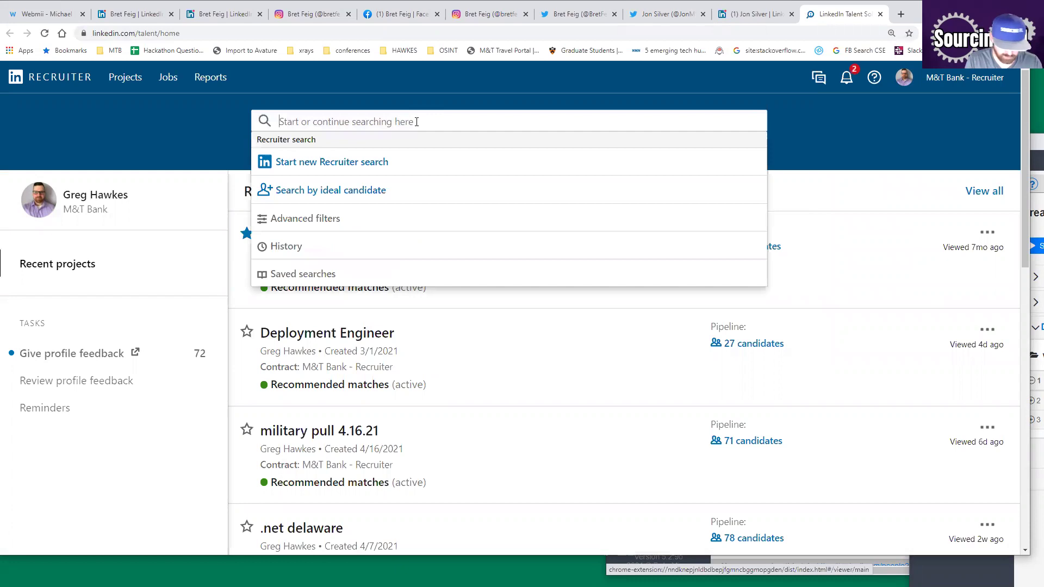
pyautogui.write('java engineer')
pyautogui.press('Return')
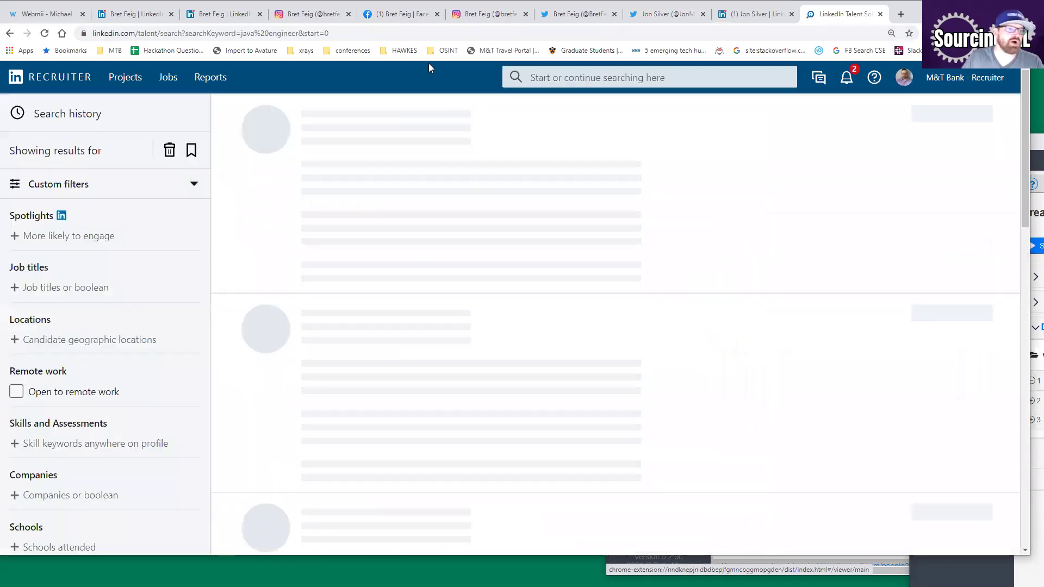
# Search instead for 'pnuematic engineer' and scroll the 1.2K+ results toward Advanced search
pyautogui.click(617, 79)
pyautogui.write('pnue')
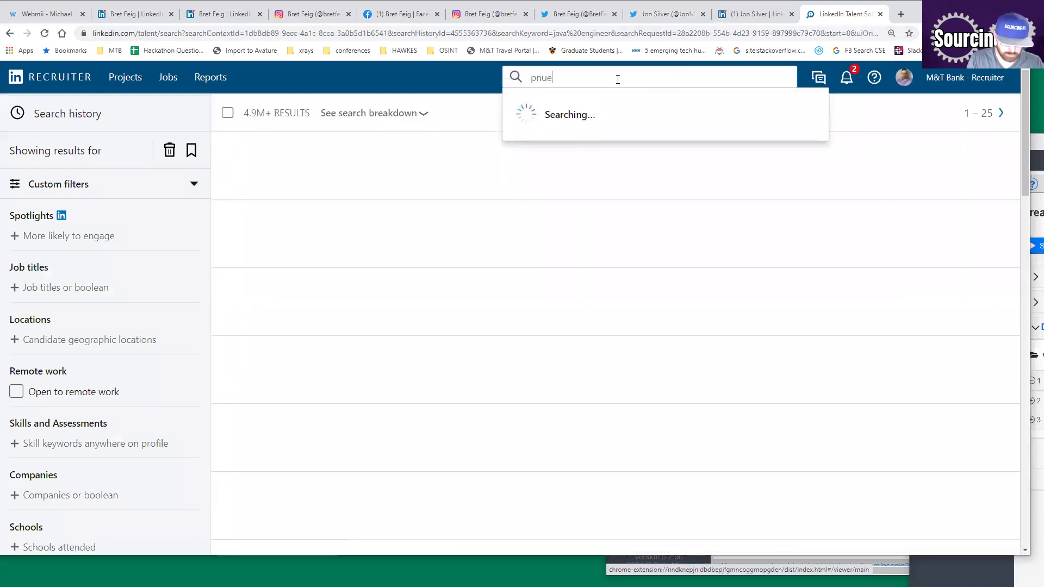
pyautogui.write('matic en')
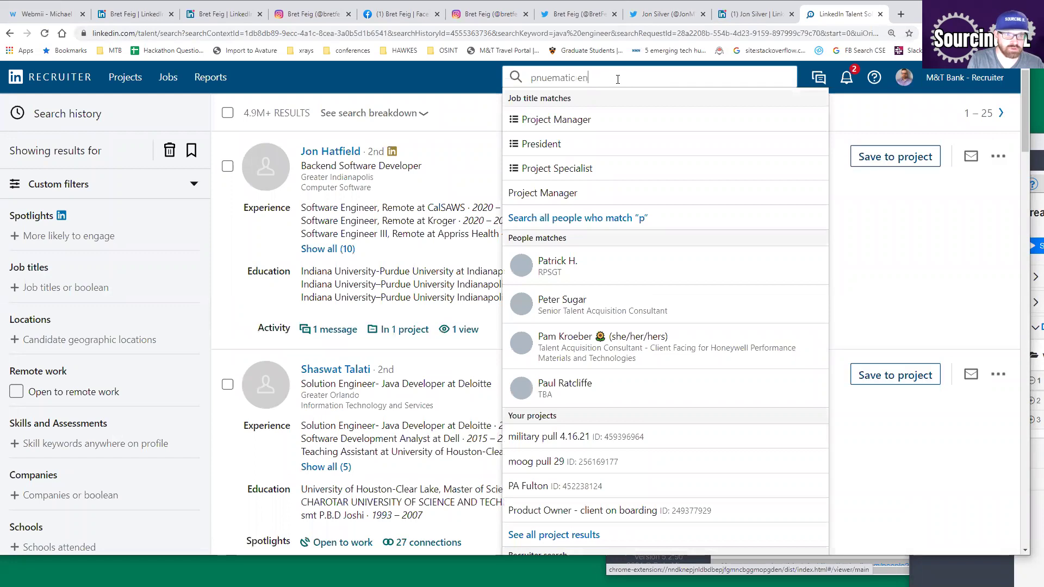
pyautogui.write('gineer')
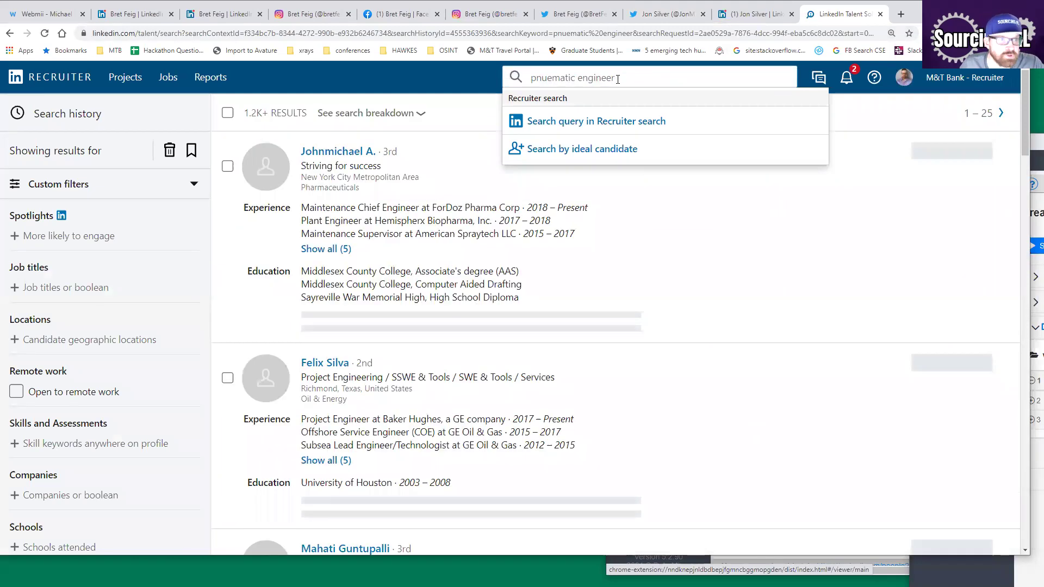
pyautogui.scroll(-5, 156, 334)
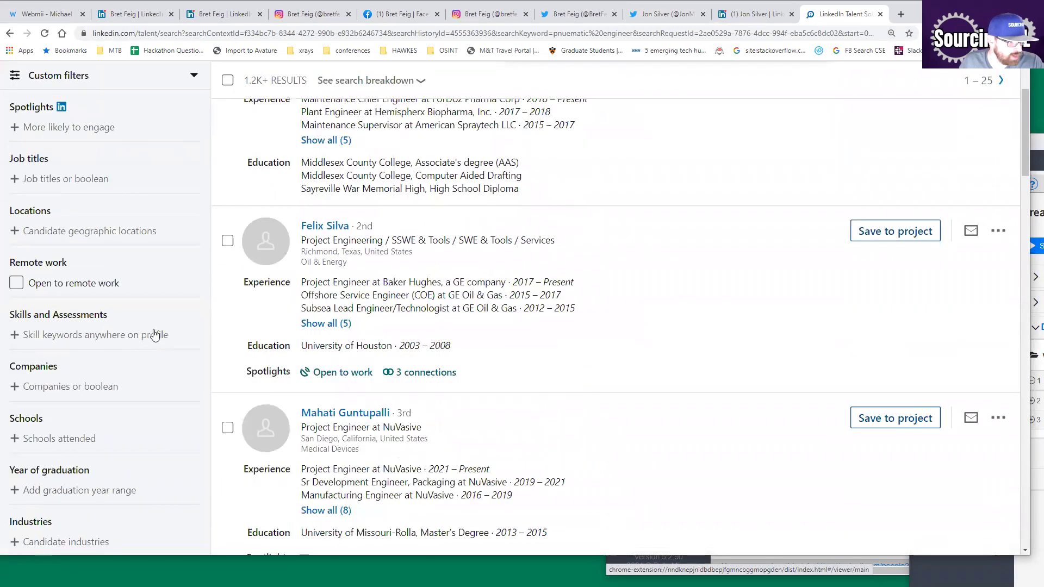
pyautogui.scroll(-3, 161, 338)
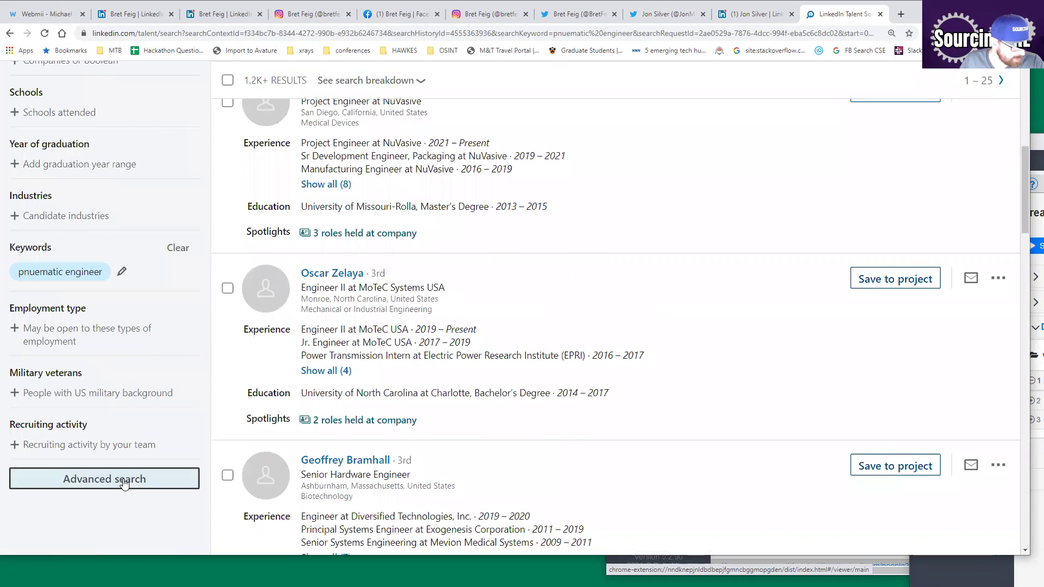
# In Advanced search, select 'Has US Military Background' and rerun the search for 68 results
pyautogui.click(105, 482)
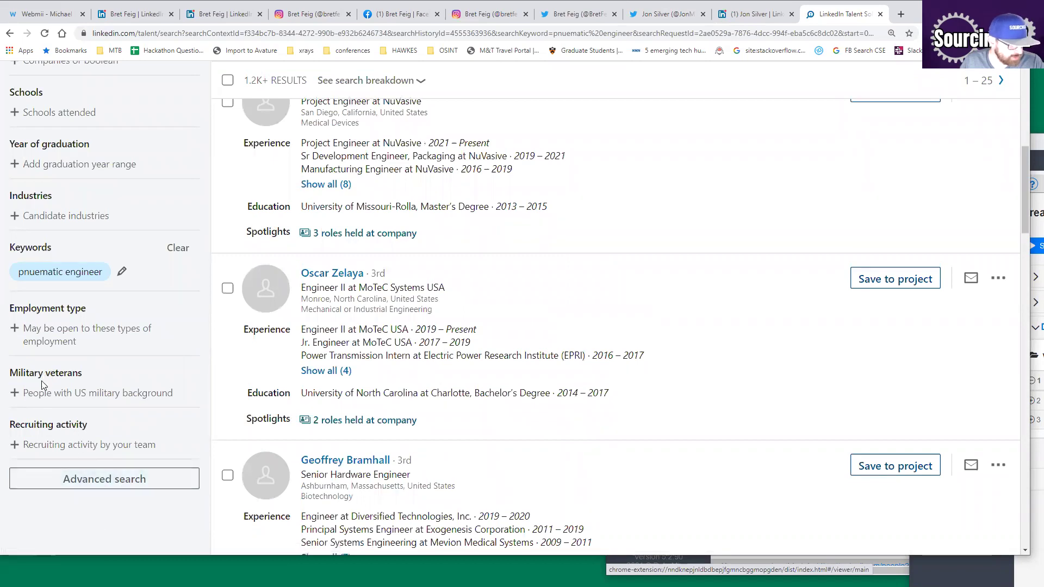
pyautogui.click(103, 479)
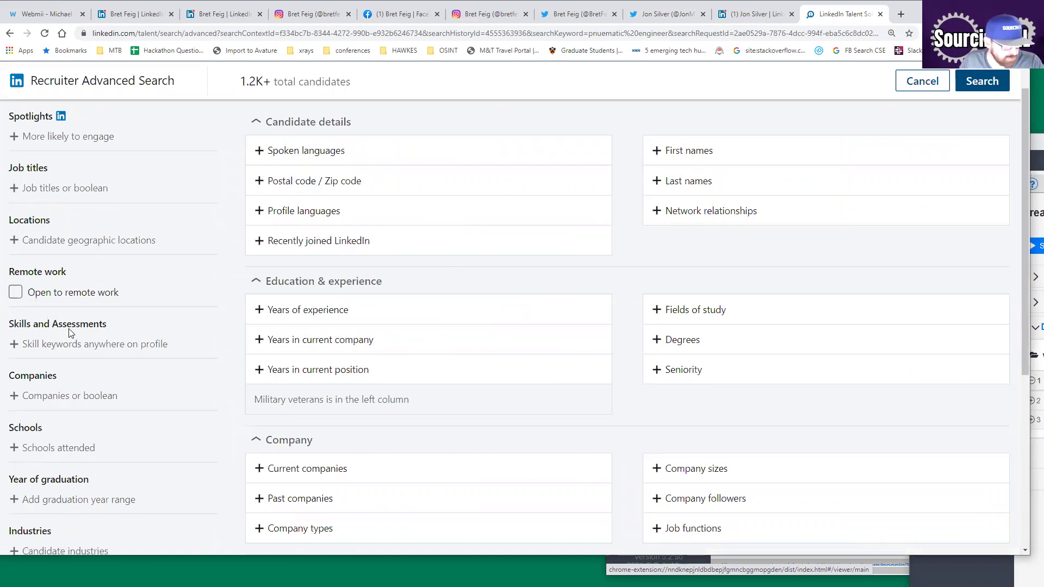
pyautogui.scroll(-3, 71, 332)
pyautogui.scroll(-3, 100, 406)
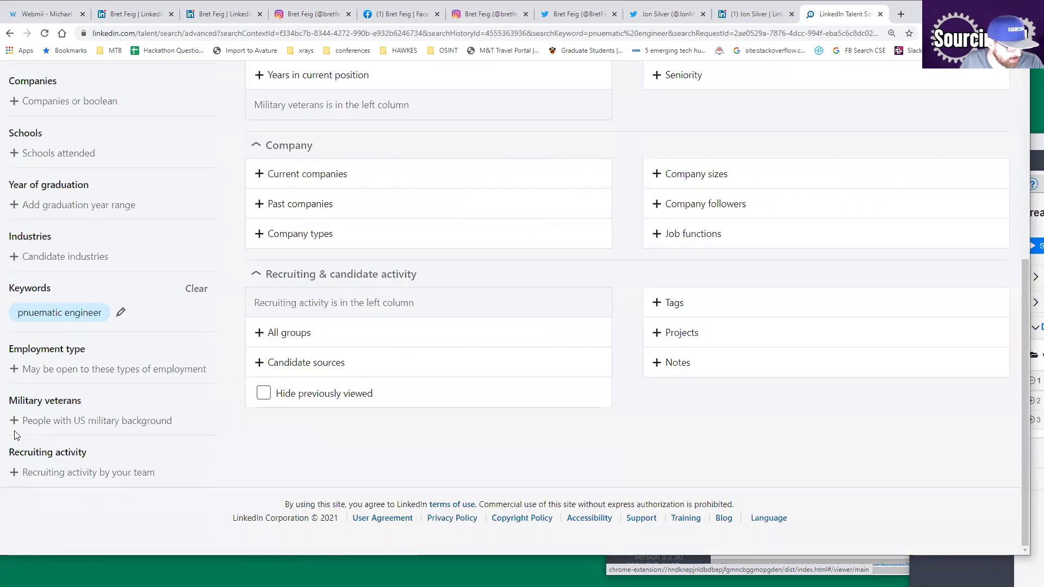
pyautogui.click(79, 422)
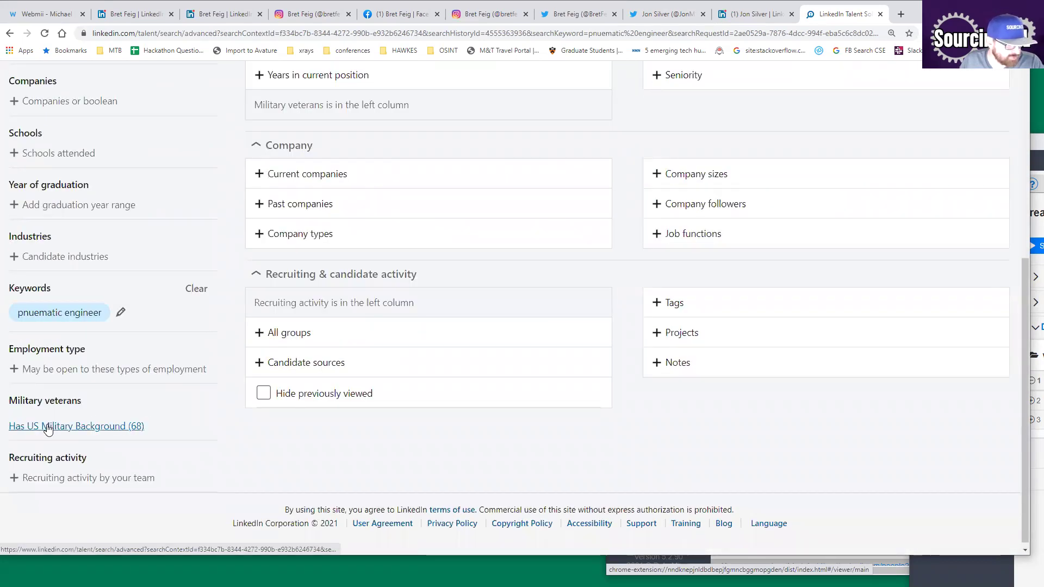
pyautogui.click(310, 362)
pyautogui.scroll(6, 436, 273)
pyautogui.click(256, 170)
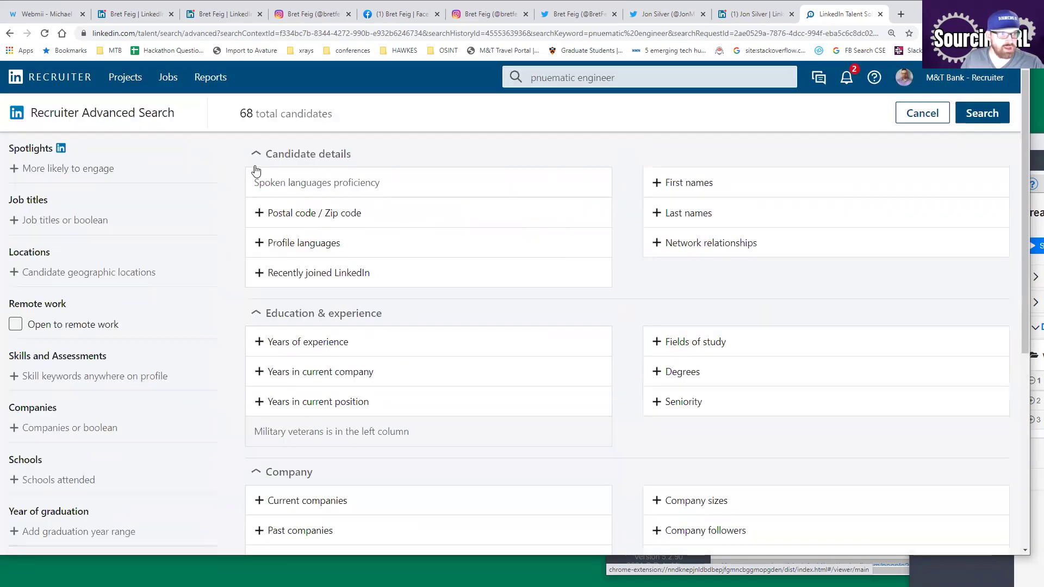
pyautogui.click(995, 114)
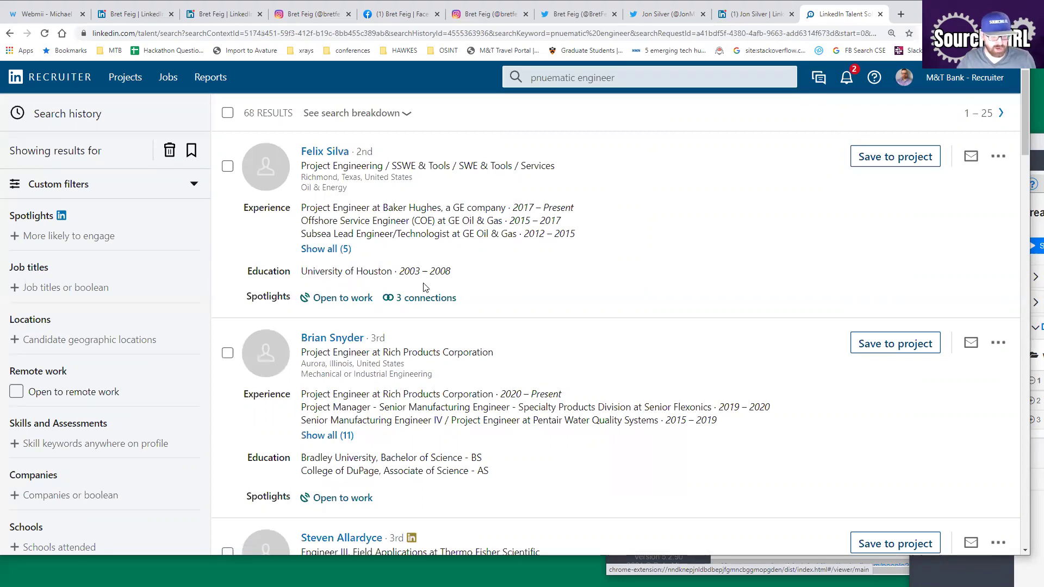
pyautogui.scroll(-6, 381, 342)
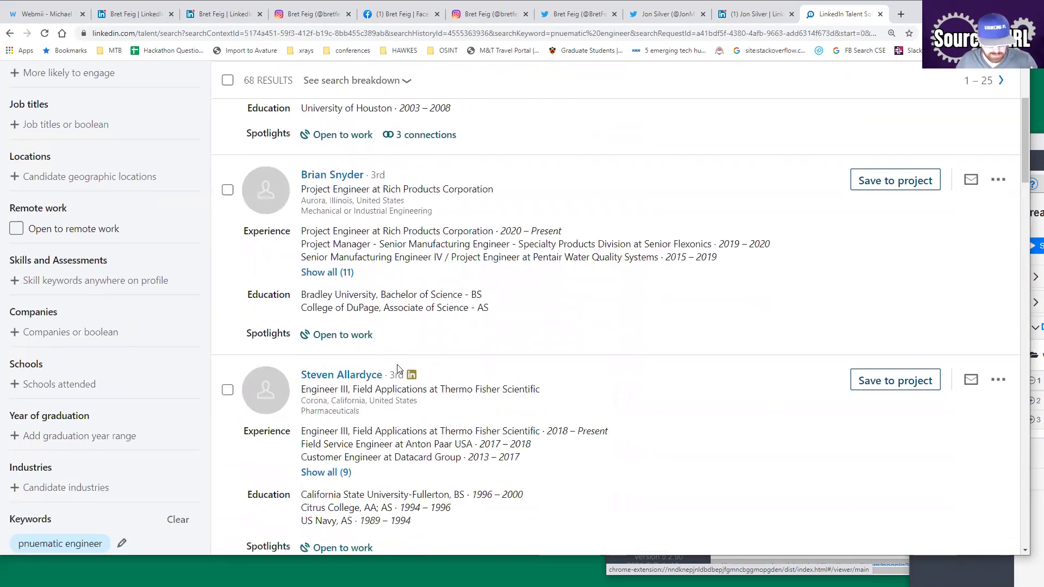
pyautogui.scroll(-2, 399, 370)
pyautogui.scroll(8, 402, 365)
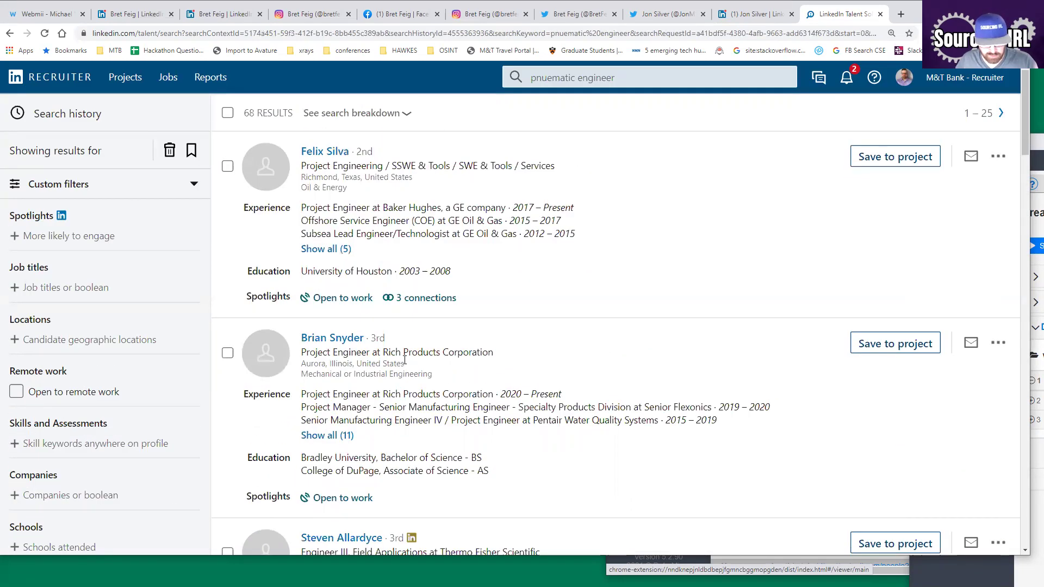
pyautogui.scroll(-15, 406, 360)
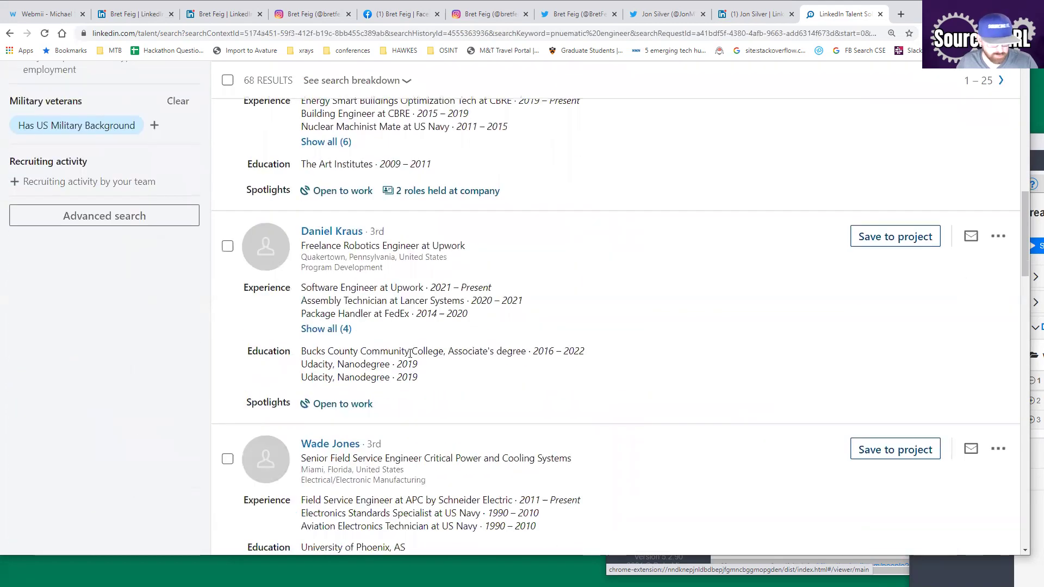
pyautogui.scroll(-11, 416, 363)
pyautogui.scroll(5, 417, 363)
pyautogui.scroll(12, 416, 363)
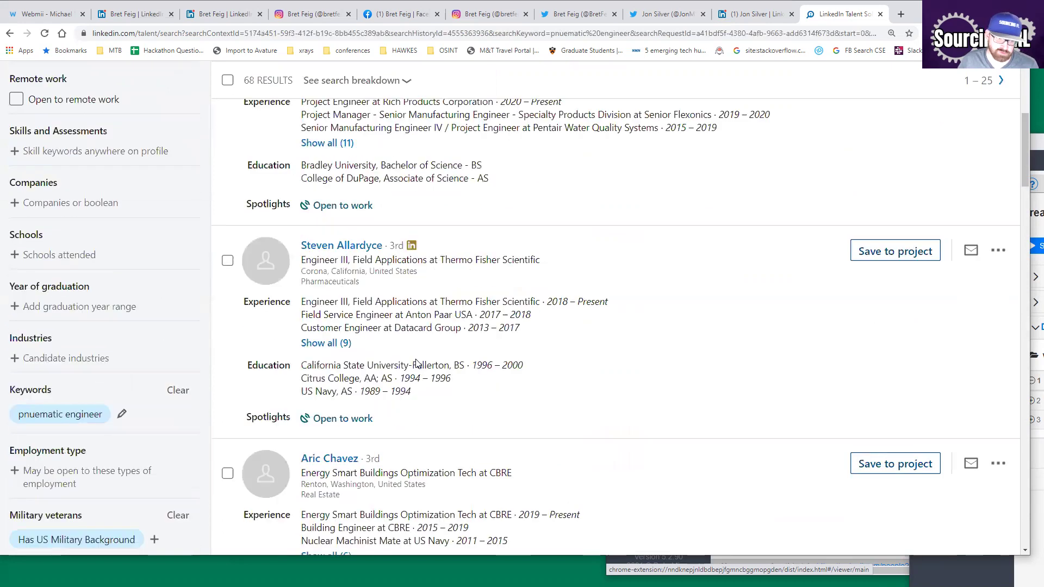
pyautogui.scroll(3, 416, 363)
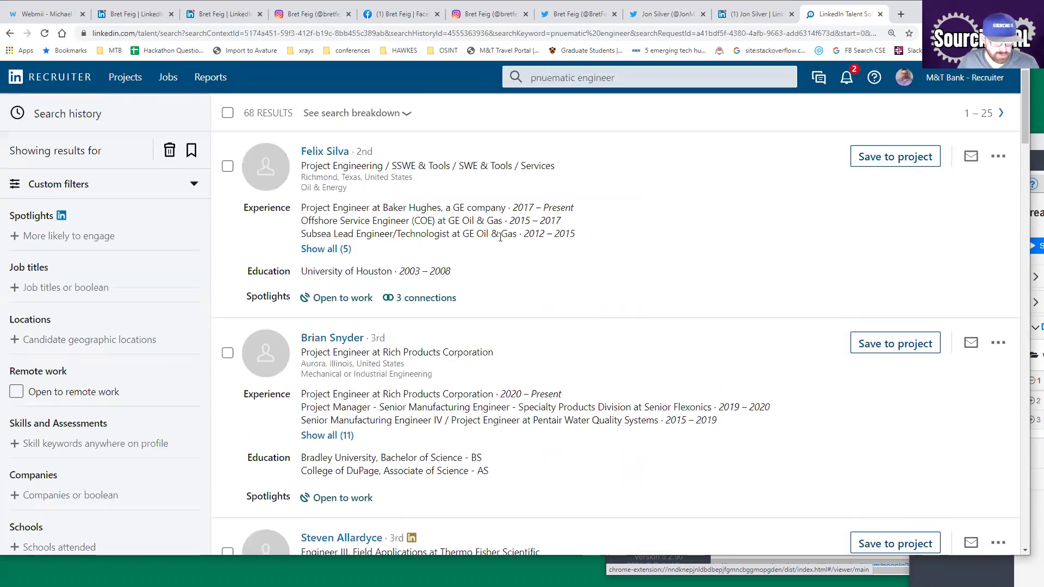
pyautogui.scroll(-4, 553, 245)
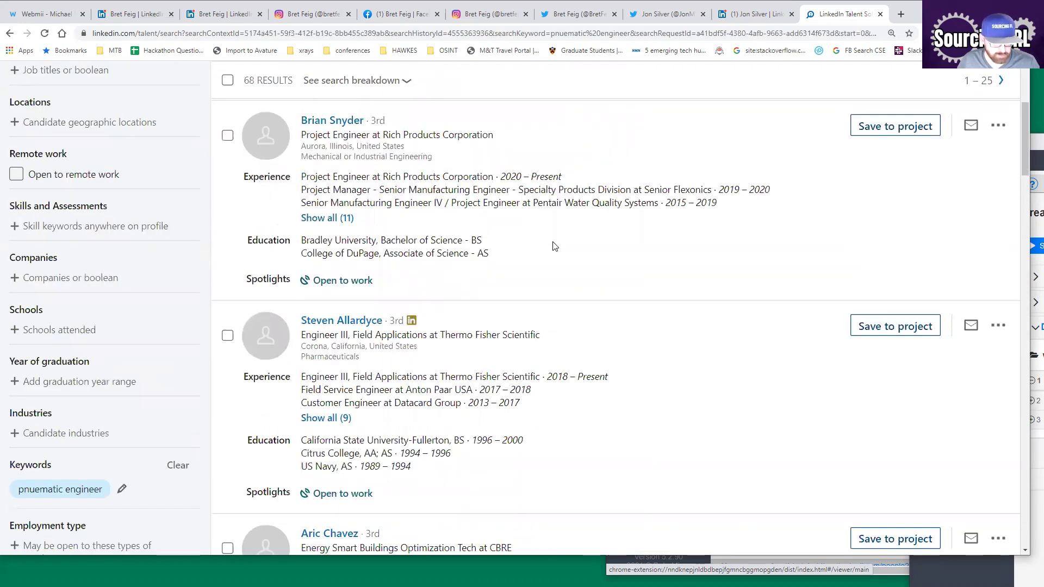
pyautogui.scroll(-9, 555, 246)
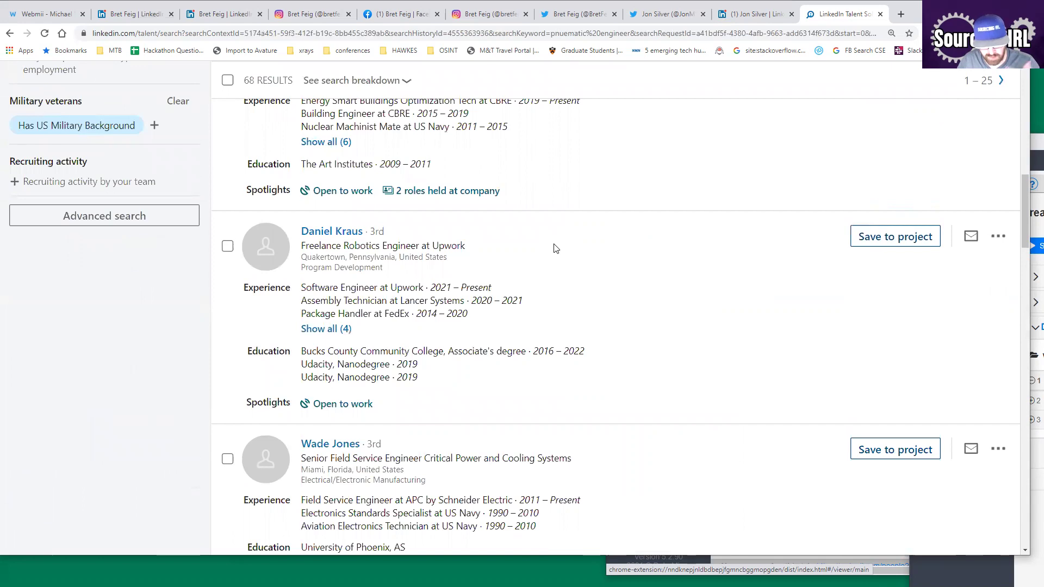
pyautogui.scroll(11, 556, 249)
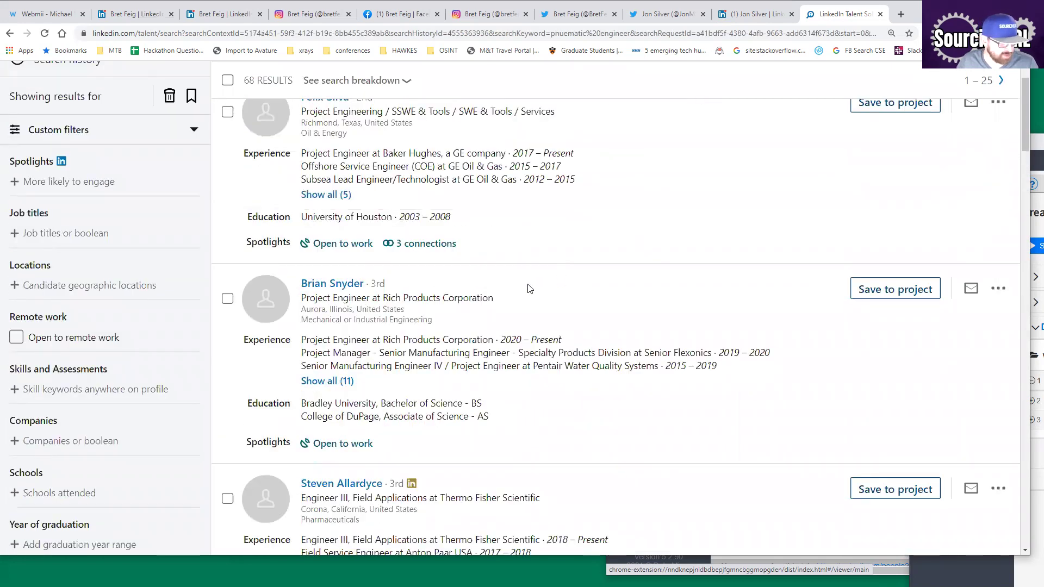
pyautogui.scroll(1, 530, 288)
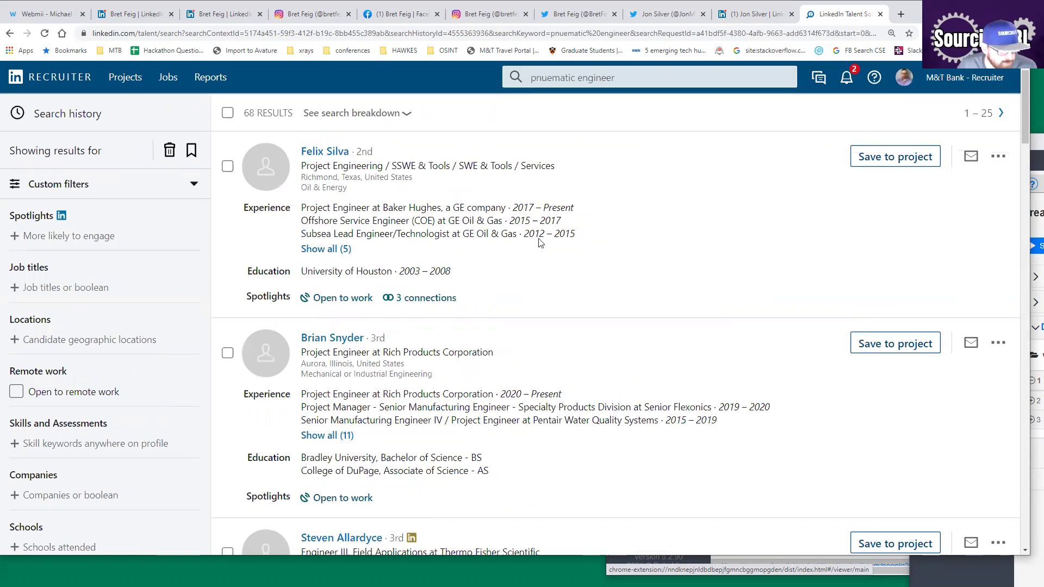
pyautogui.scroll(-4, 561, 224)
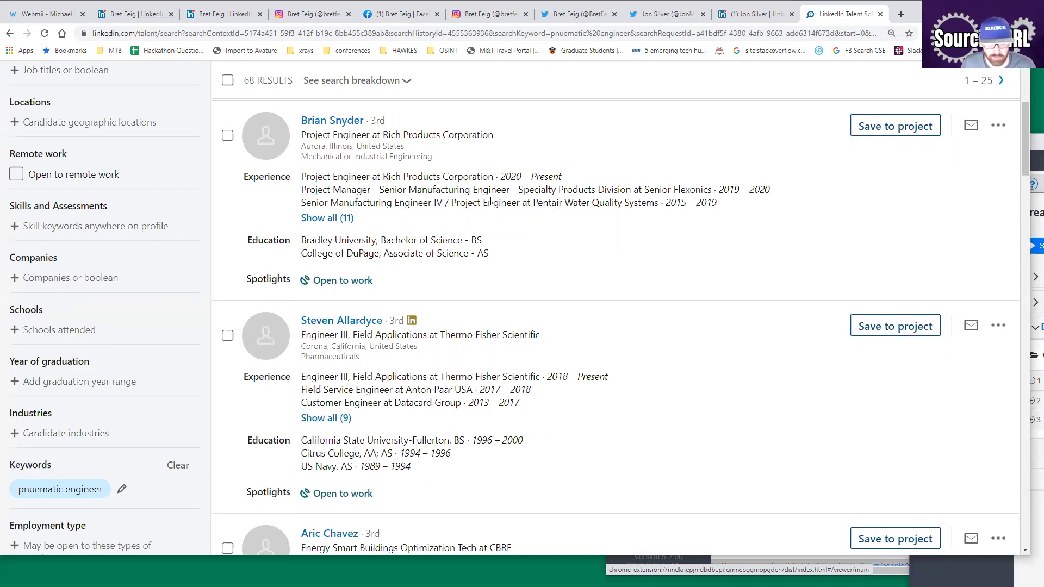
pyautogui.scroll(4, 489, 202)
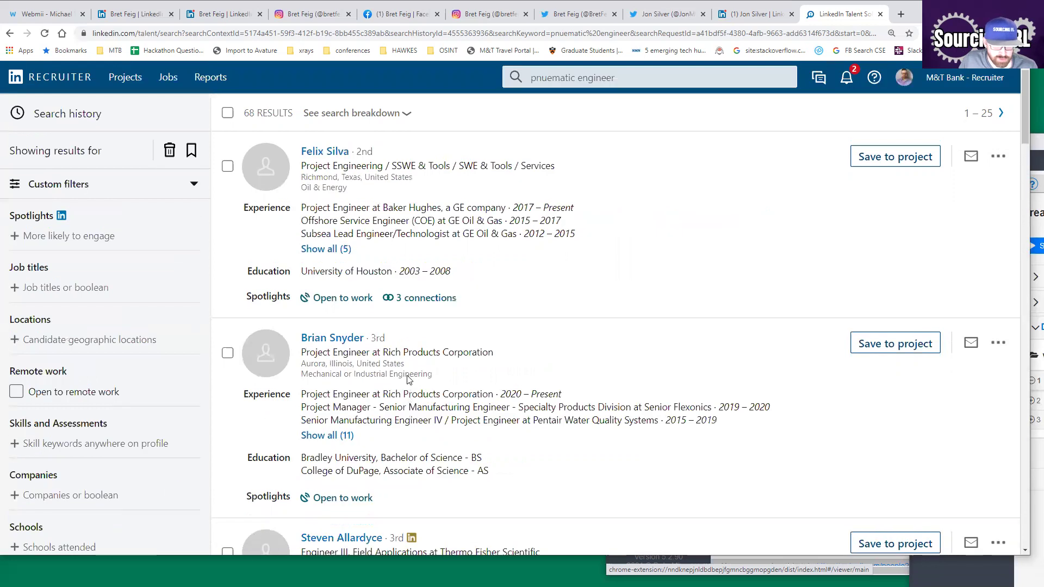